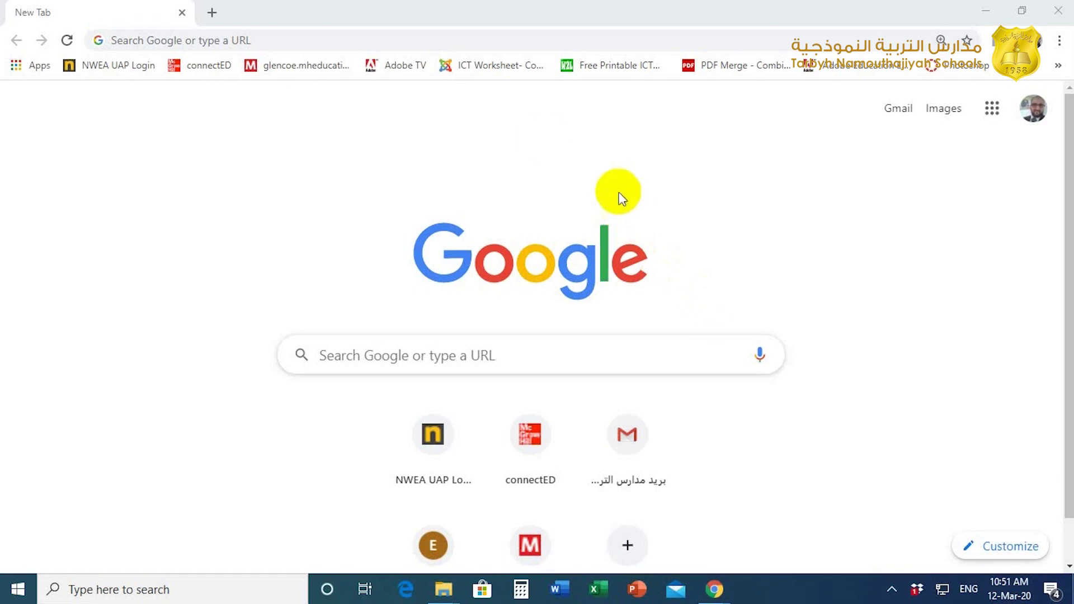
Go to w3schools.com and open the HTML Text Formatting lesson from Learn HTML.
click(273, 41)
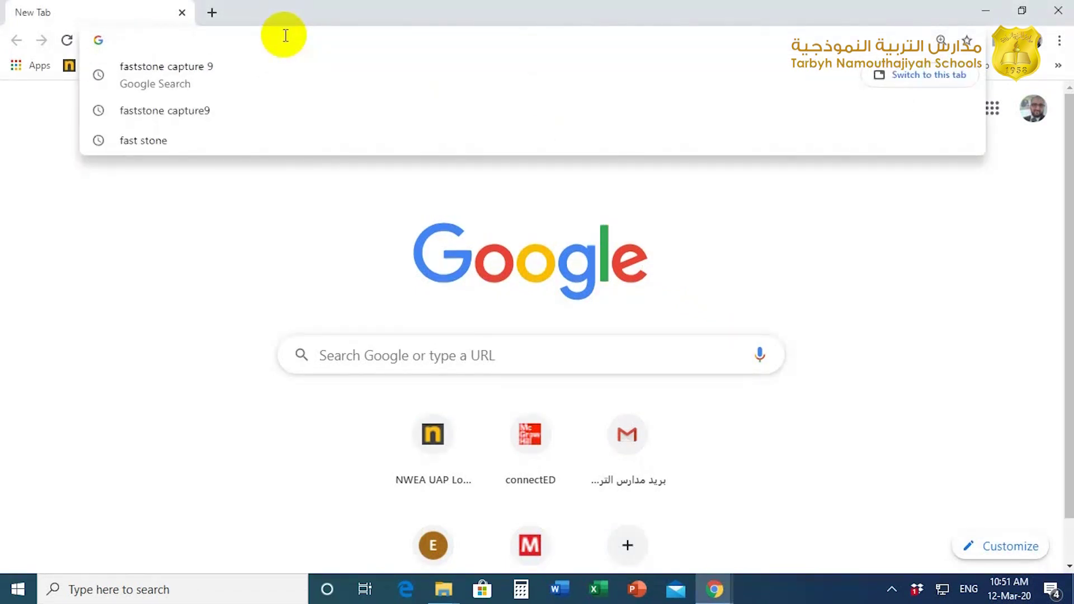
text(w3)
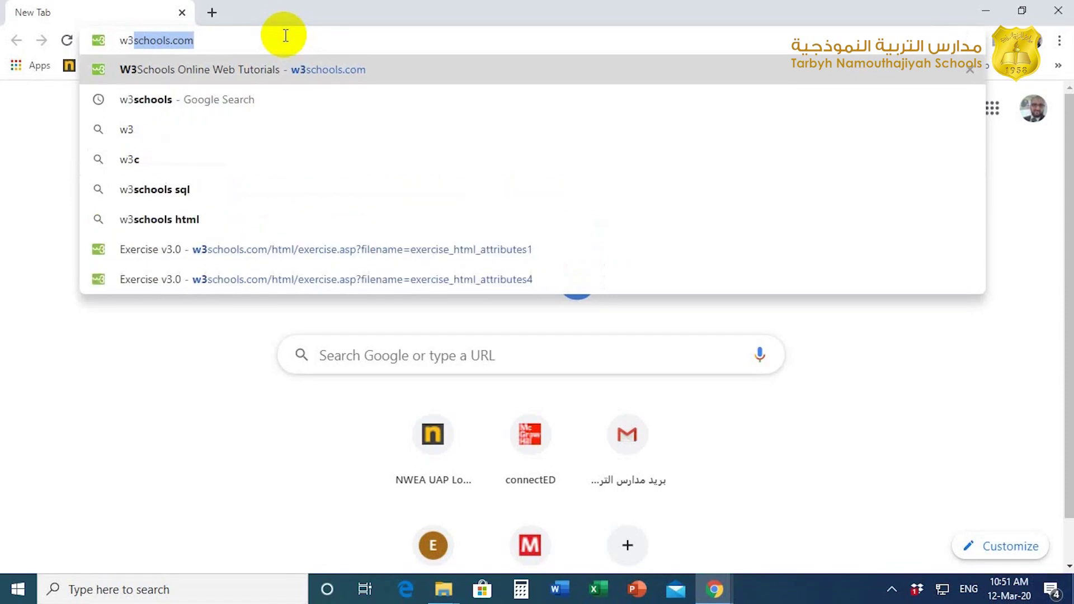
text(schools.com)
key(Return)
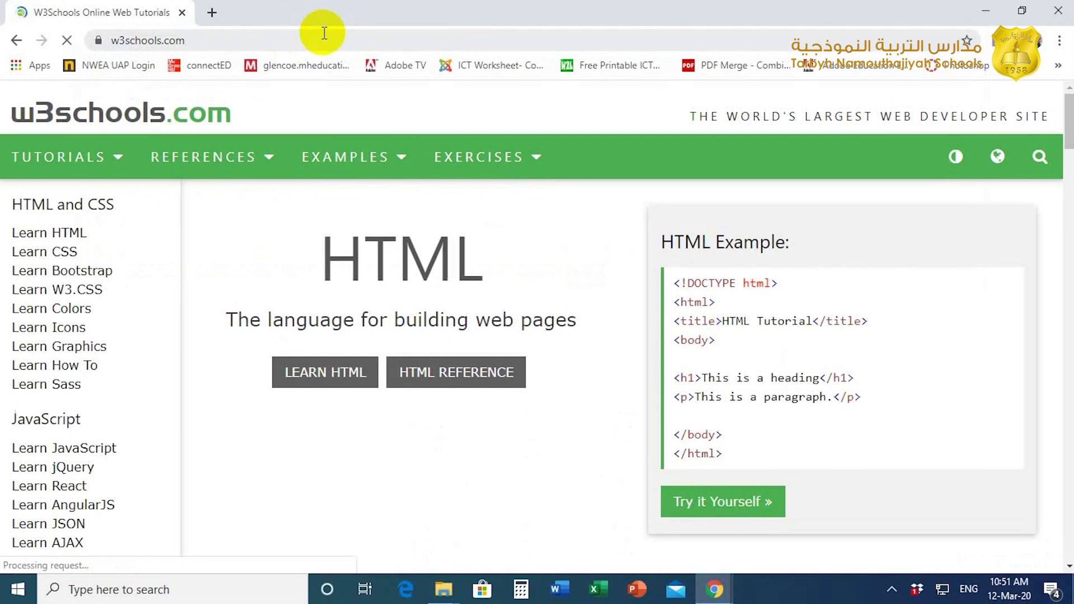
click(325, 372)
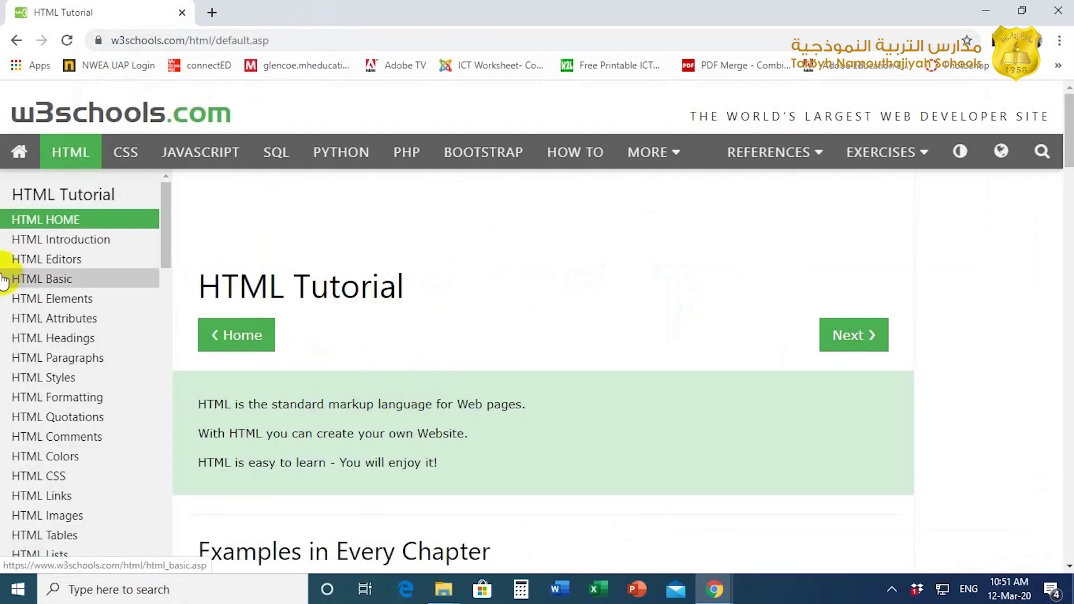
click(48, 405)
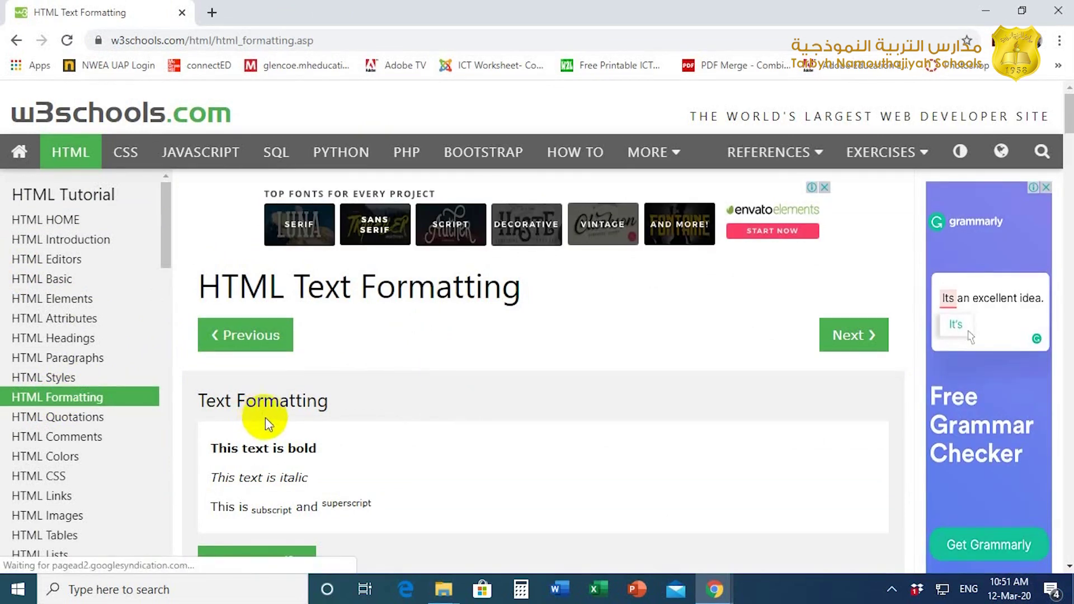
scroll(338, 367, down, 2)
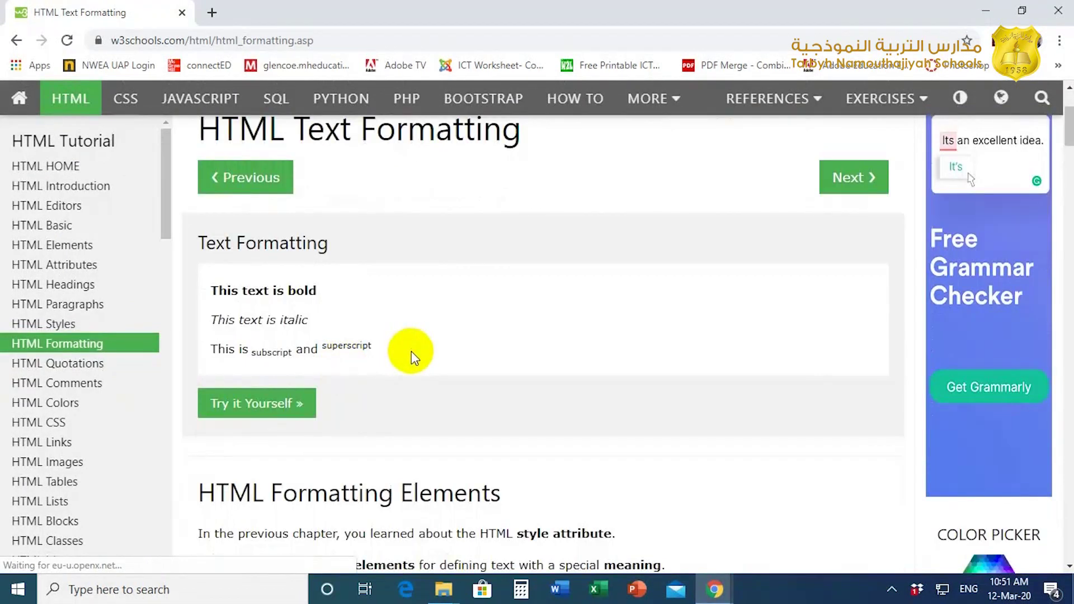
scroll(412, 352, down, 1)
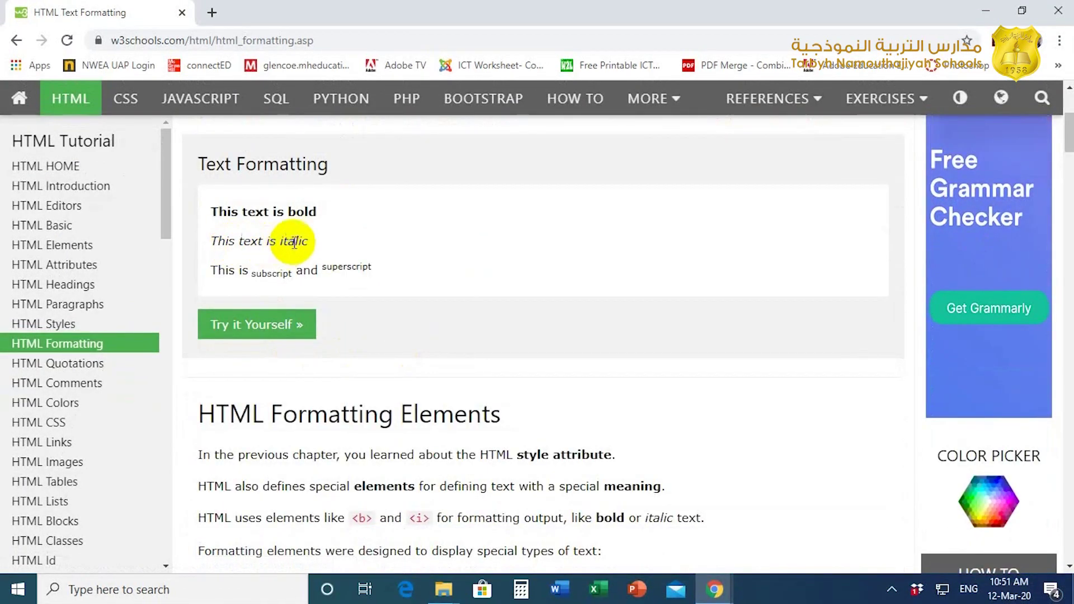
Open the formatting Try it example, then come back to the HTML Text Formatting lesson.
click(252, 324)
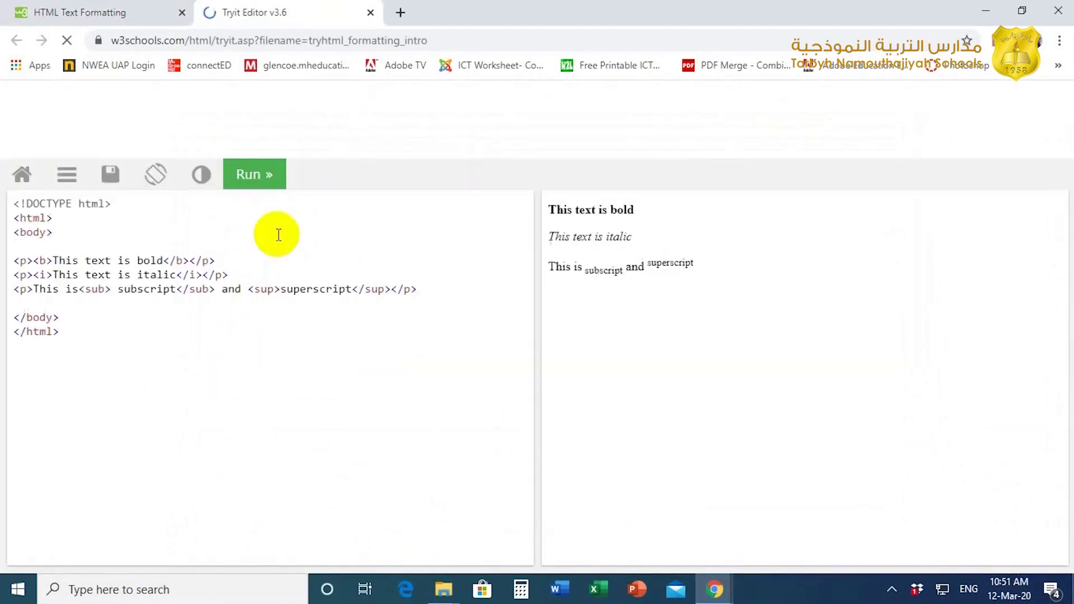
click(75, 12)
scroll(348, 369, down, 2)
scroll(348, 336, down, 1)
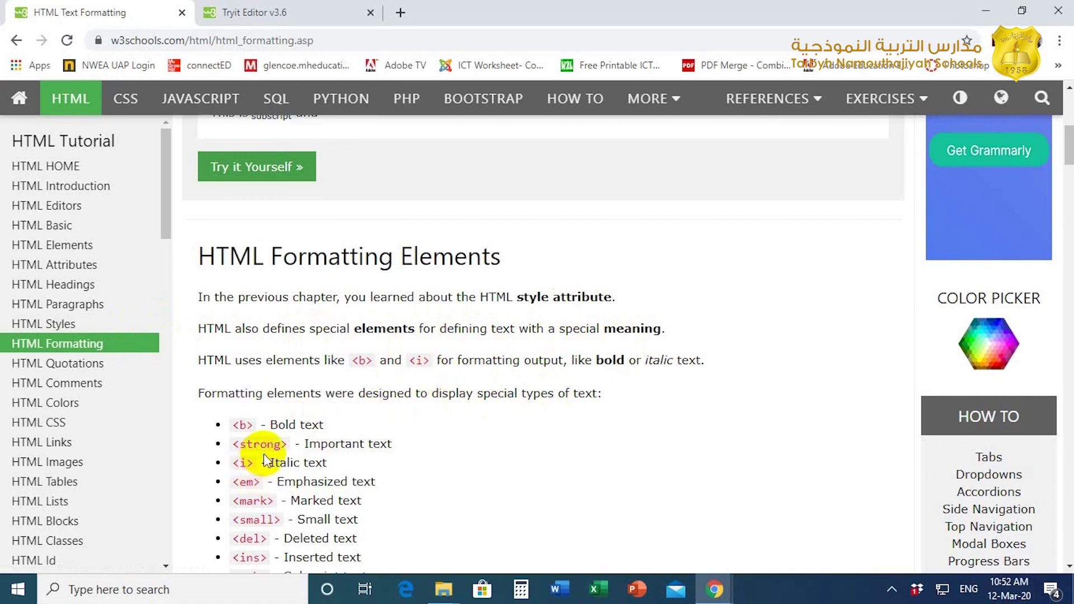
scroll(253, 470, down, 1)
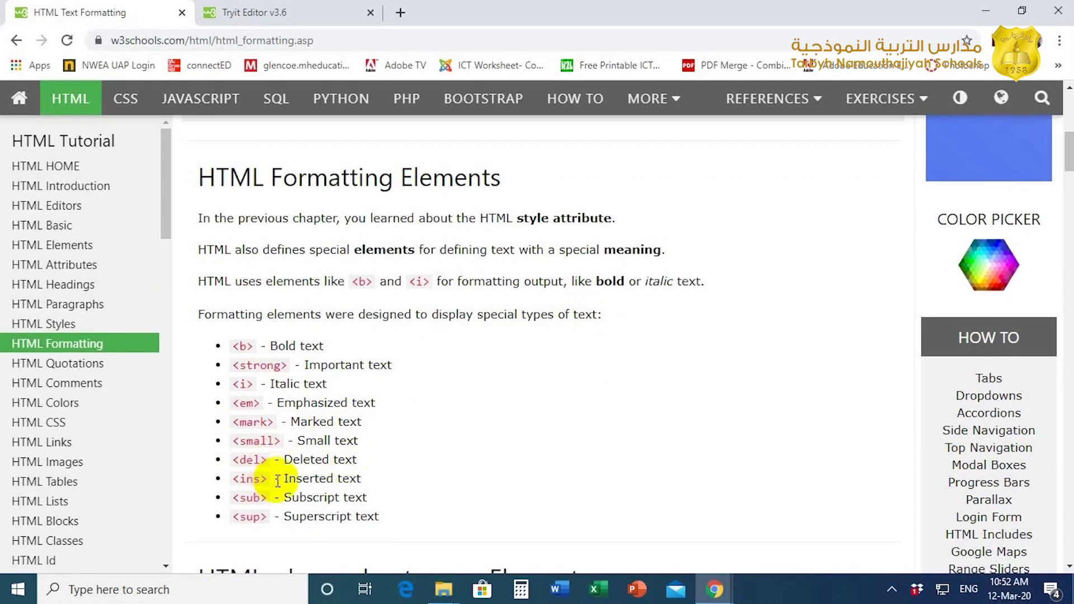
scroll(319, 478, down, 1)
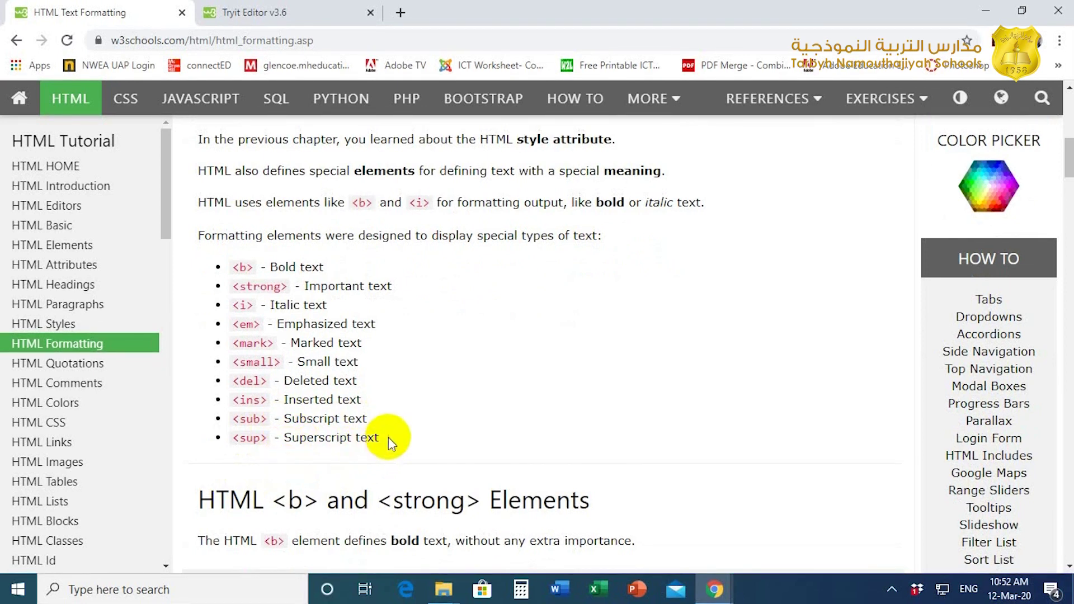
scroll(441, 435, down, 1)
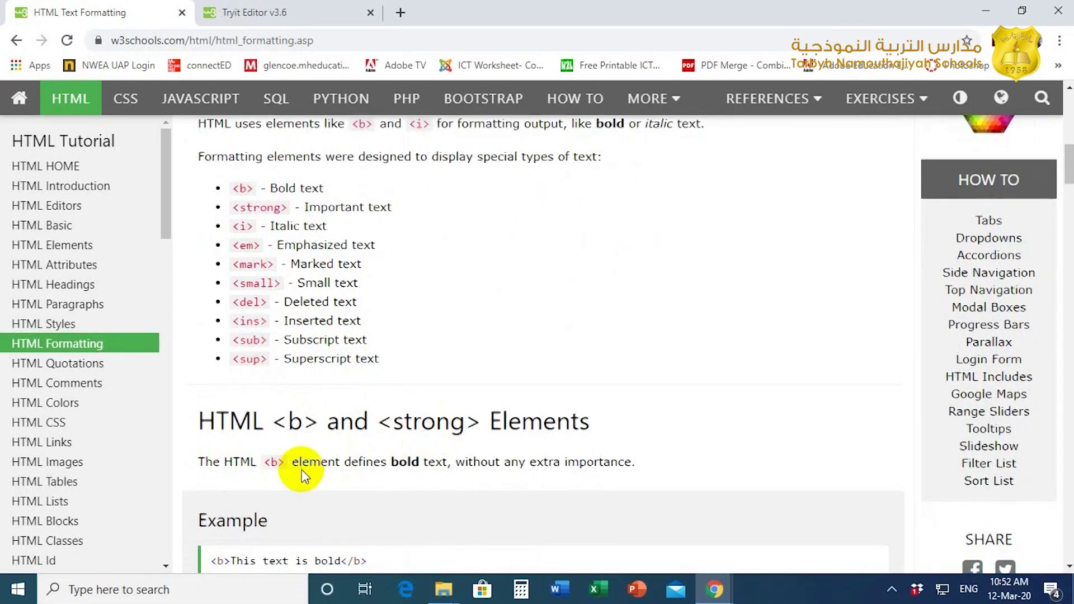
scroll(302, 469, down, 2)
scroll(298, 439, down, 1)
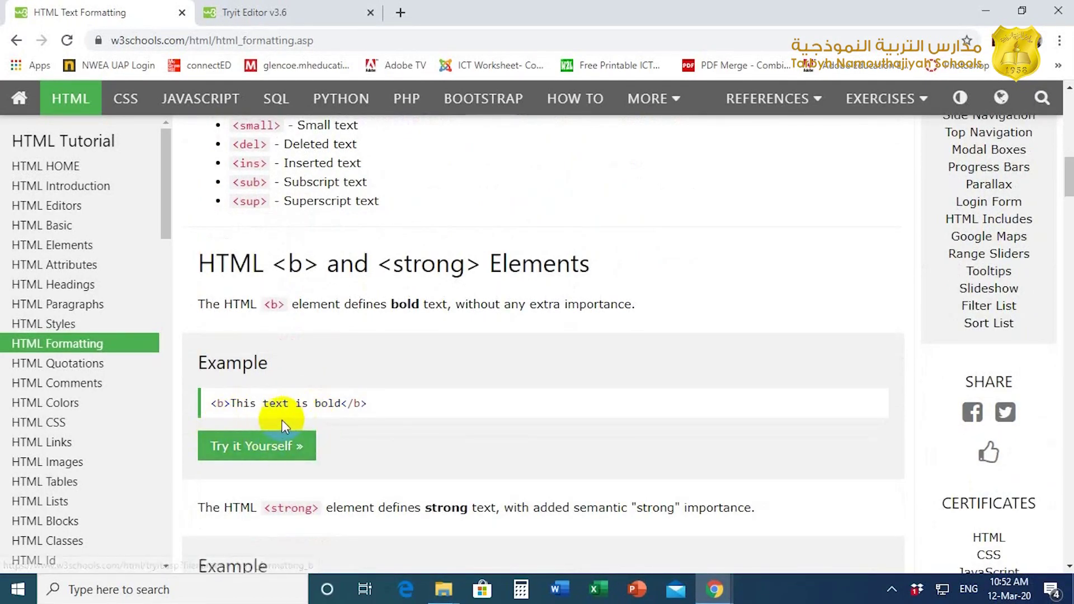
Start a blank Word document and type the word Hello.
click(557, 589)
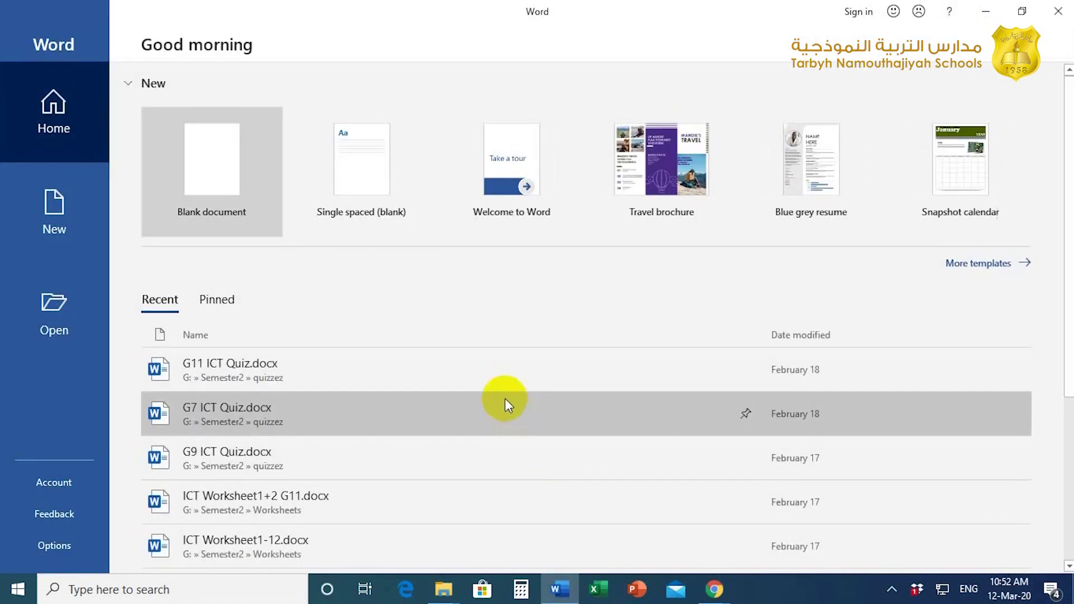
click(212, 160)
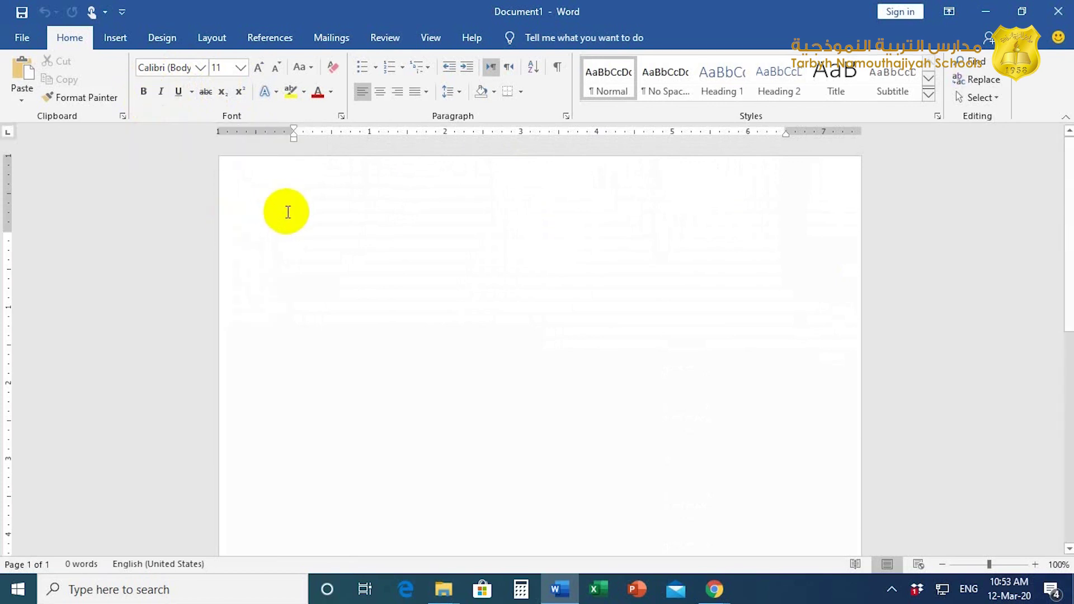
text(Hello)
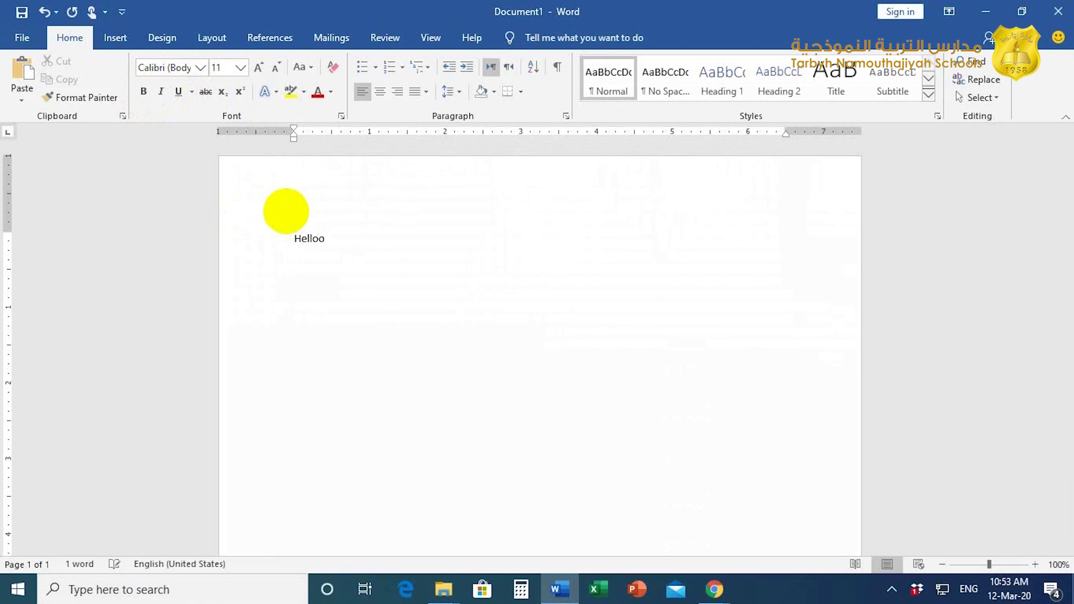
key(BackSpace)
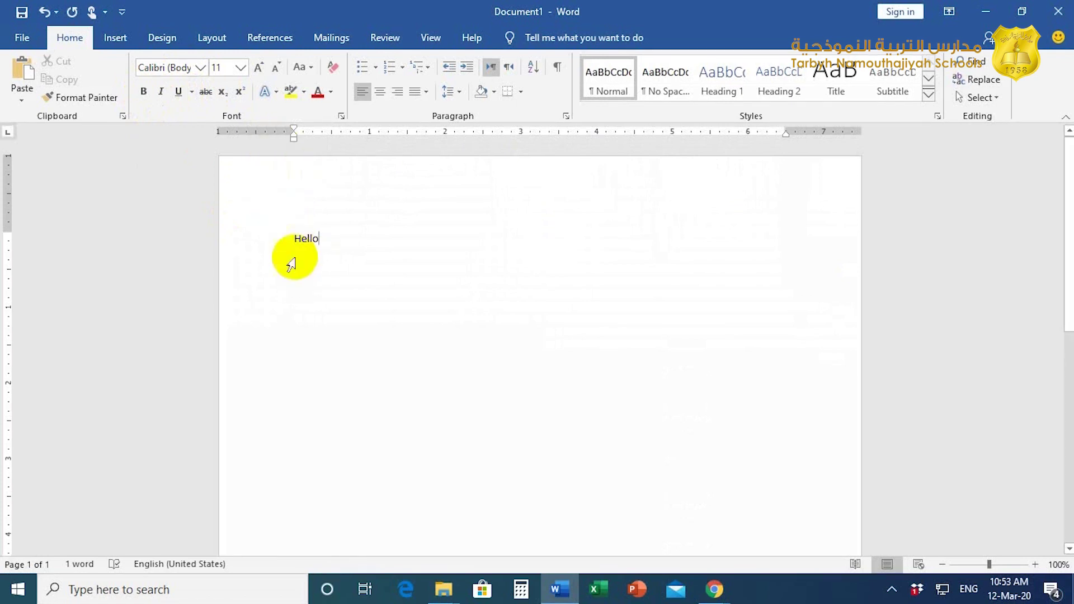
Make Hello bold and italic, then minimize Word.
drag(293, 239, 322, 238)
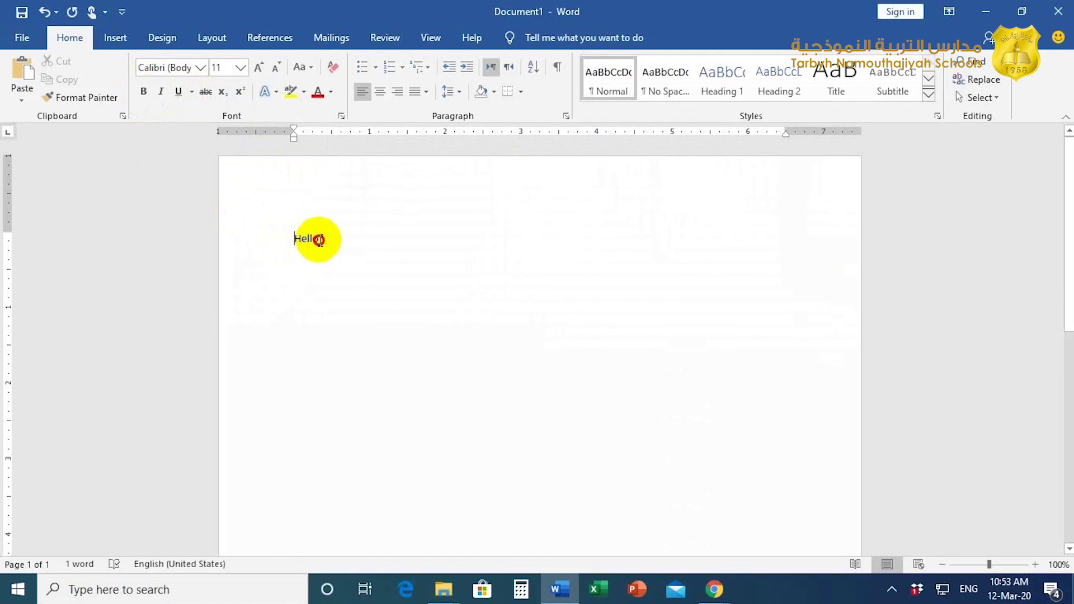
click(143, 92)
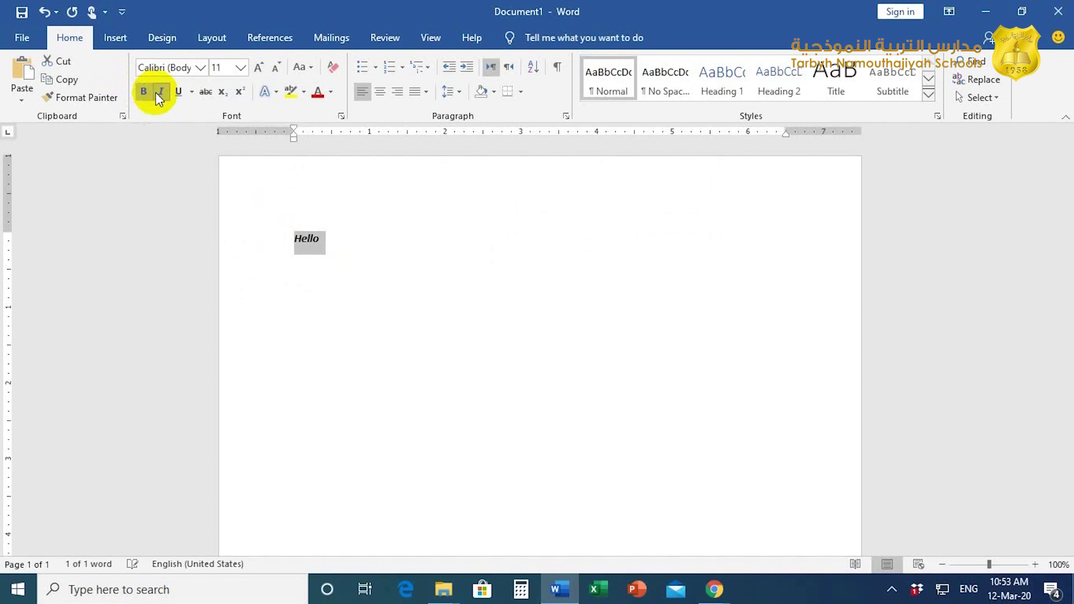
click(988, 12)
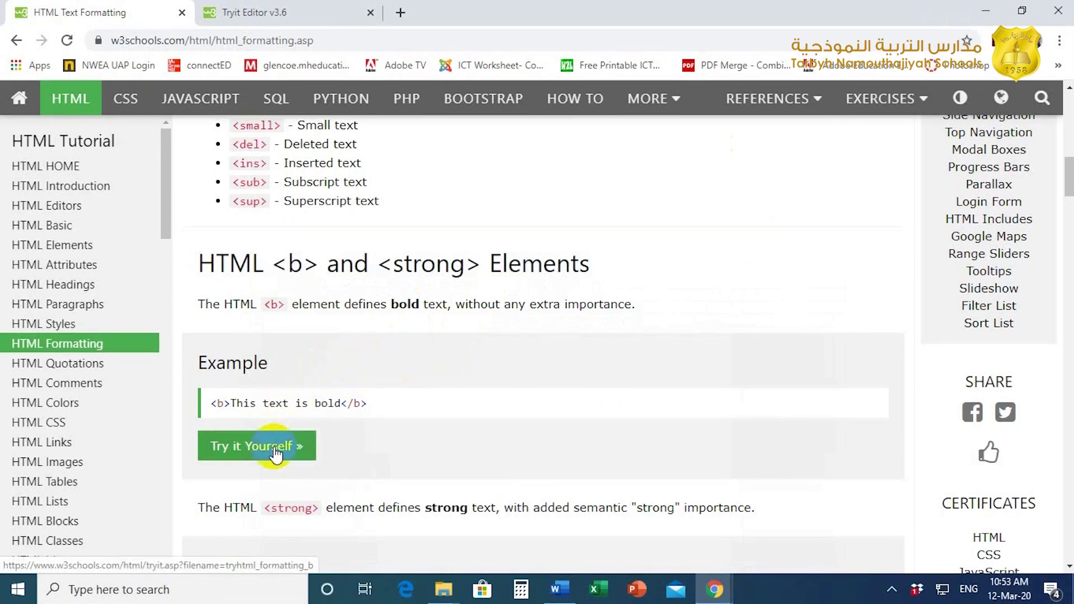
Open the <b> and <strong> examples in separate Tryit tabs, closing the duplicate tab.
click(258, 445)
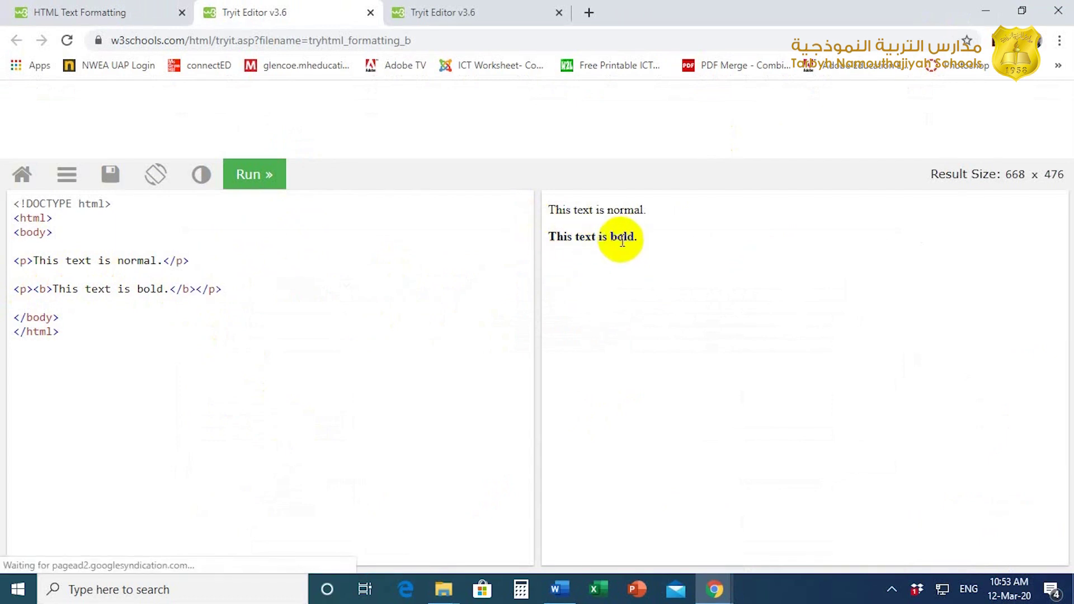
click(121, 15)
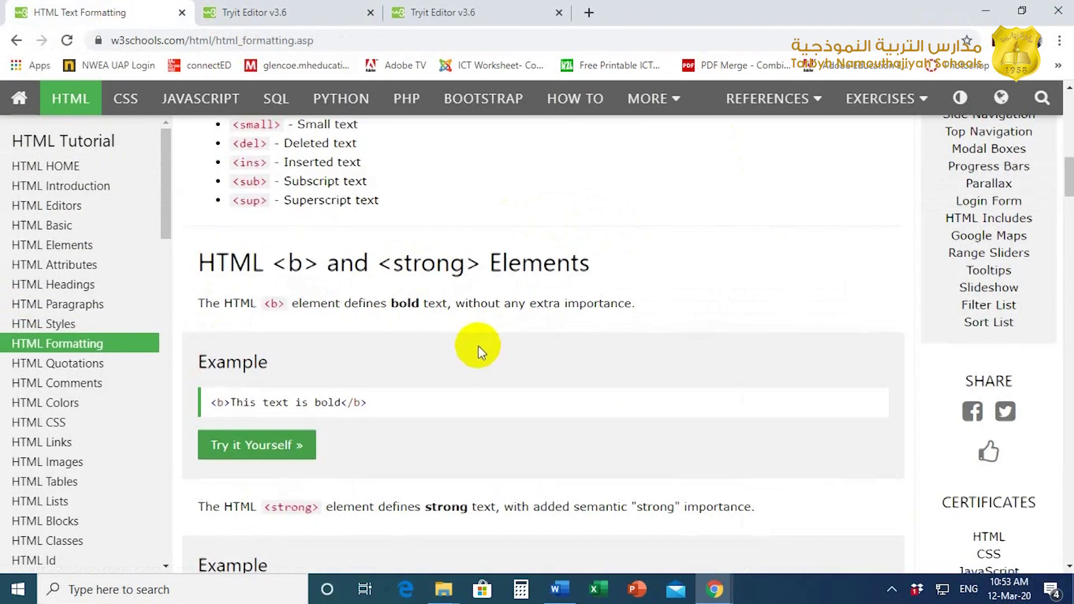
scroll(478, 348, down, 3)
scroll(479, 349, down, 1)
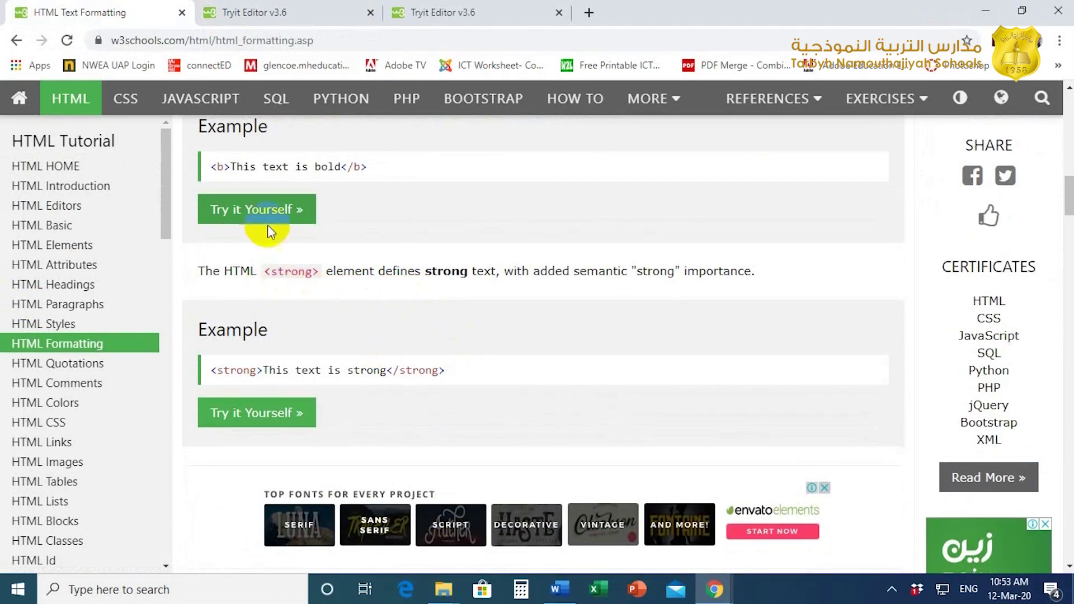
click(254, 12)
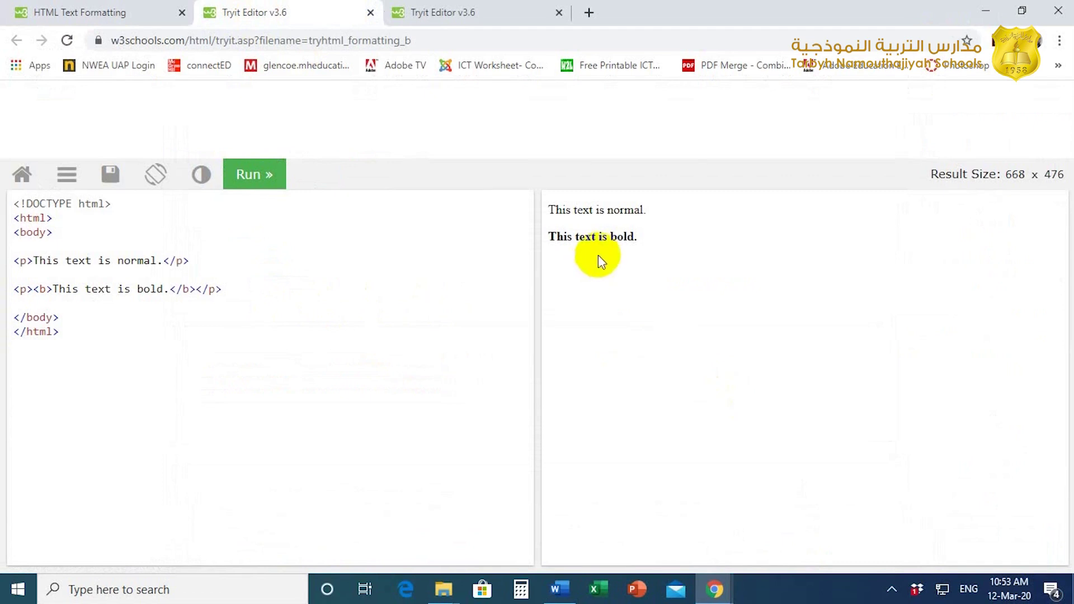
click(558, 12)
click(79, 12)
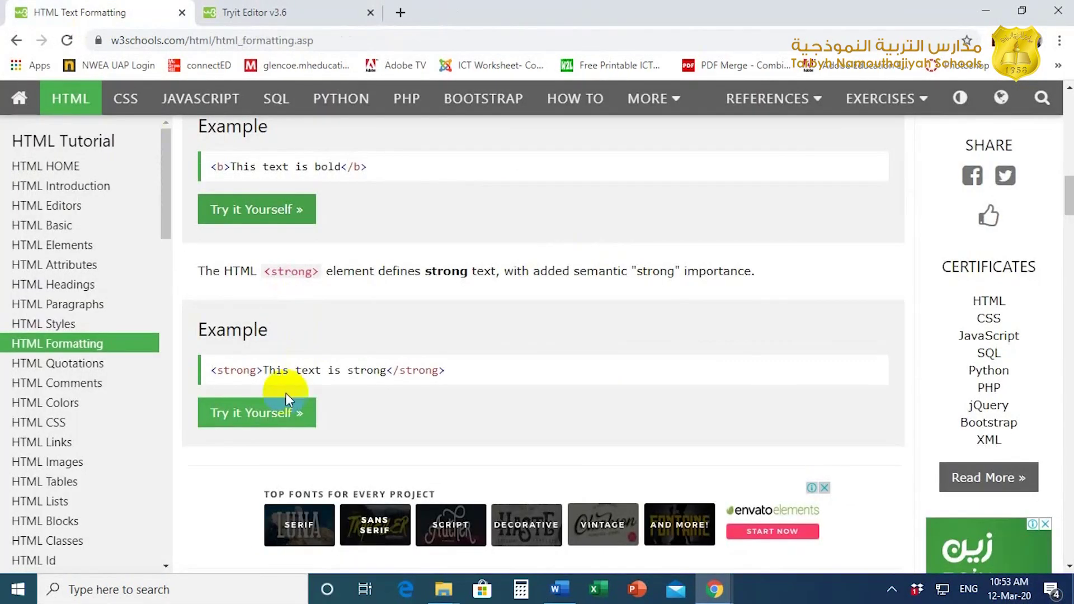
click(264, 417)
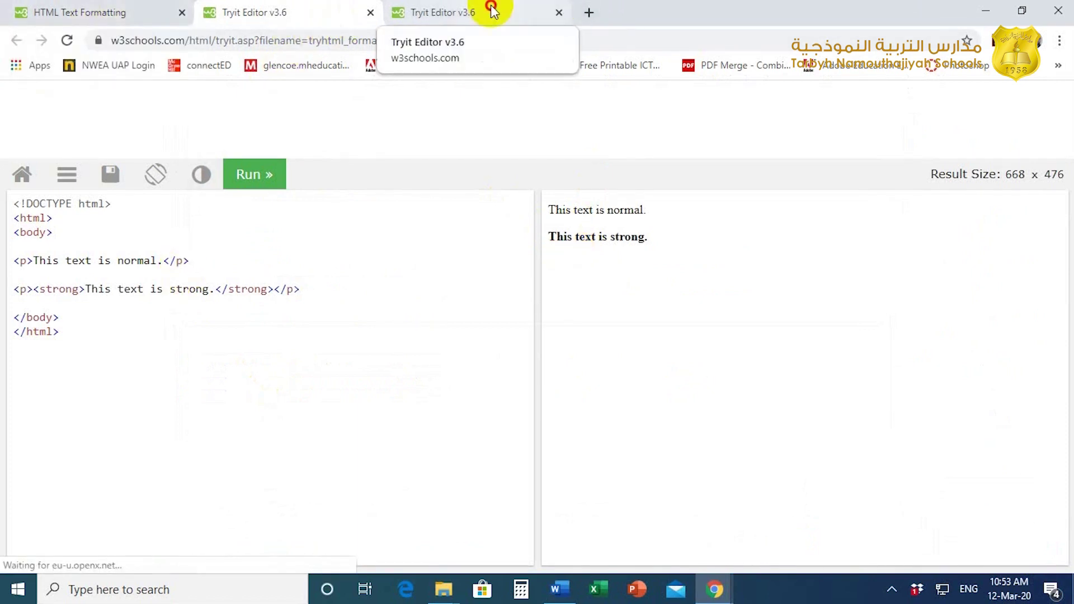
Copy the <b> bold paragraph line from the bold Tryit example.
click(444, 12)
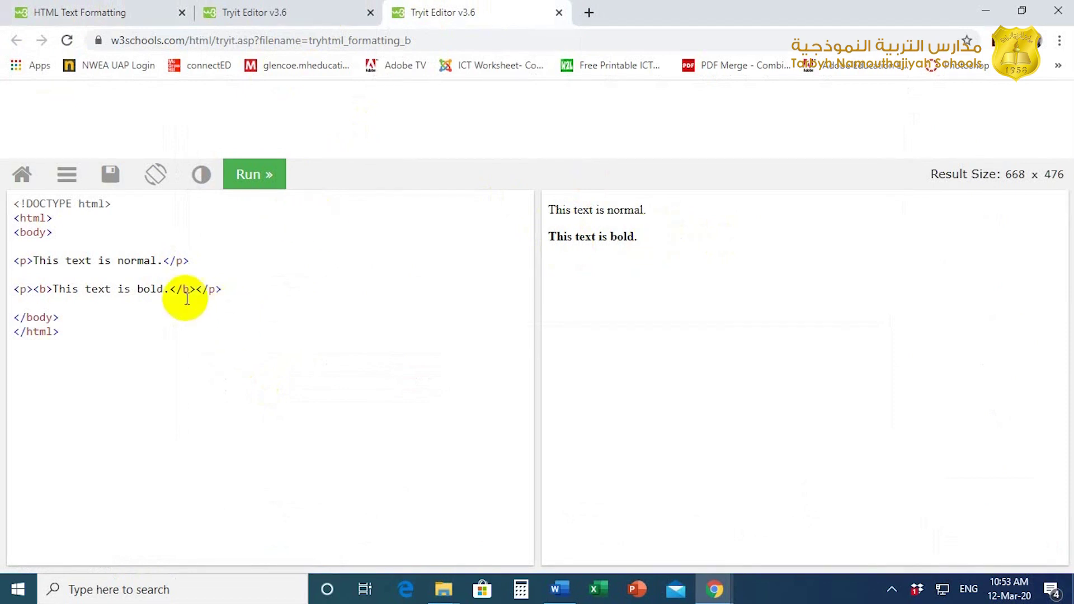
drag(223, 289, 10, 286)
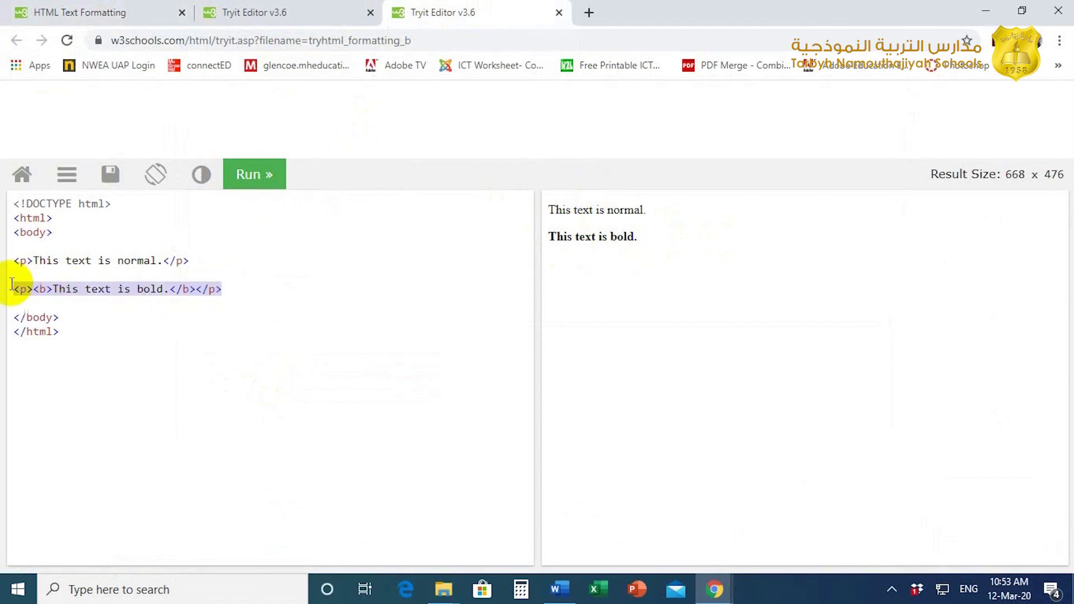
right_click(82, 291)
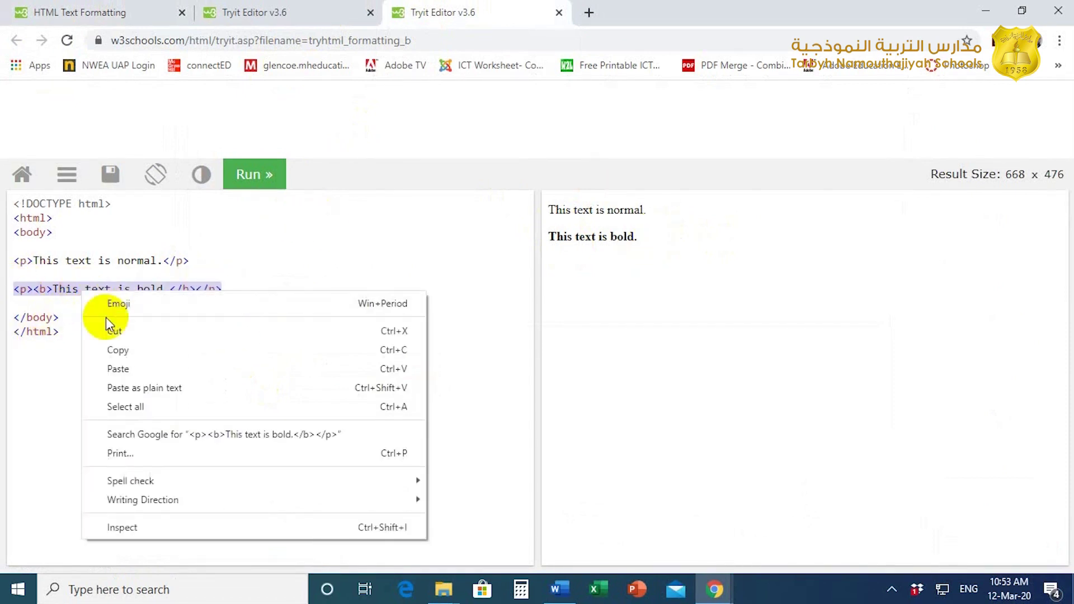
click(120, 350)
Paste the bold line after the normal paragraph in the strong example and run it.
click(268, 13)
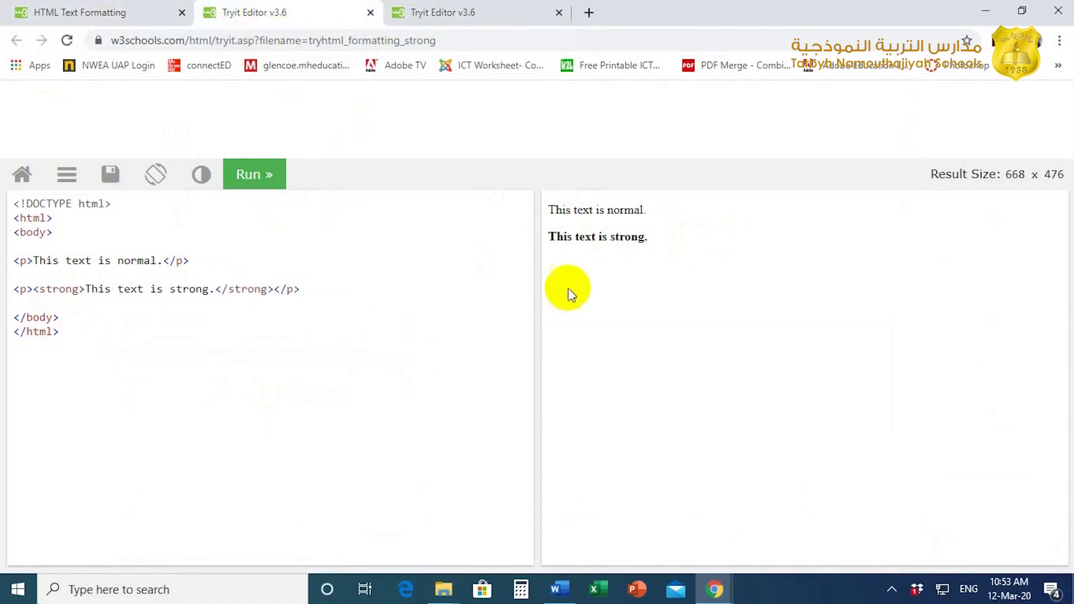
click(204, 257)
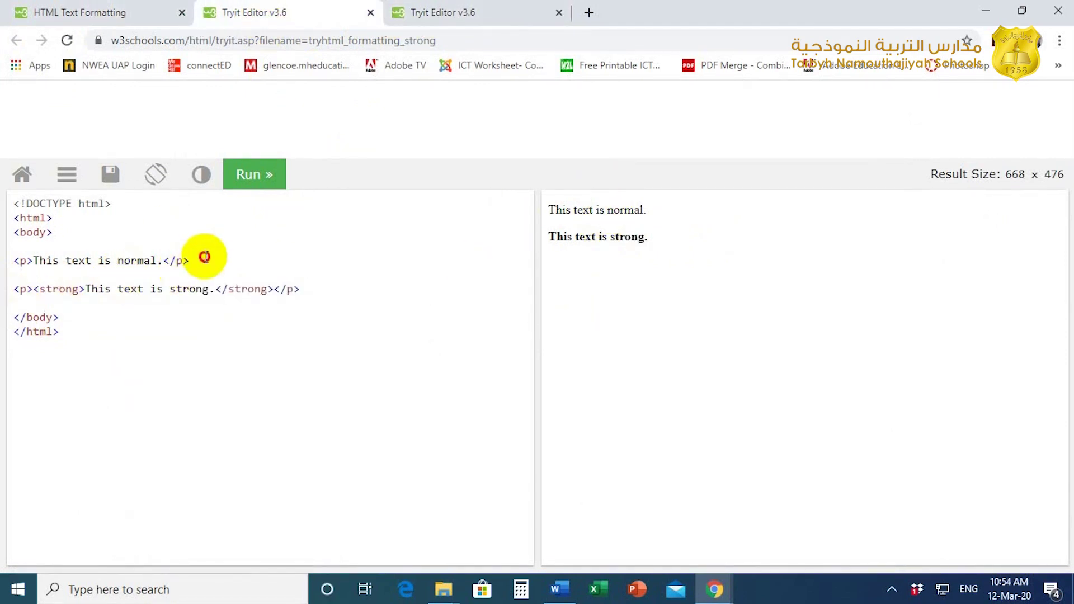
key(Return)
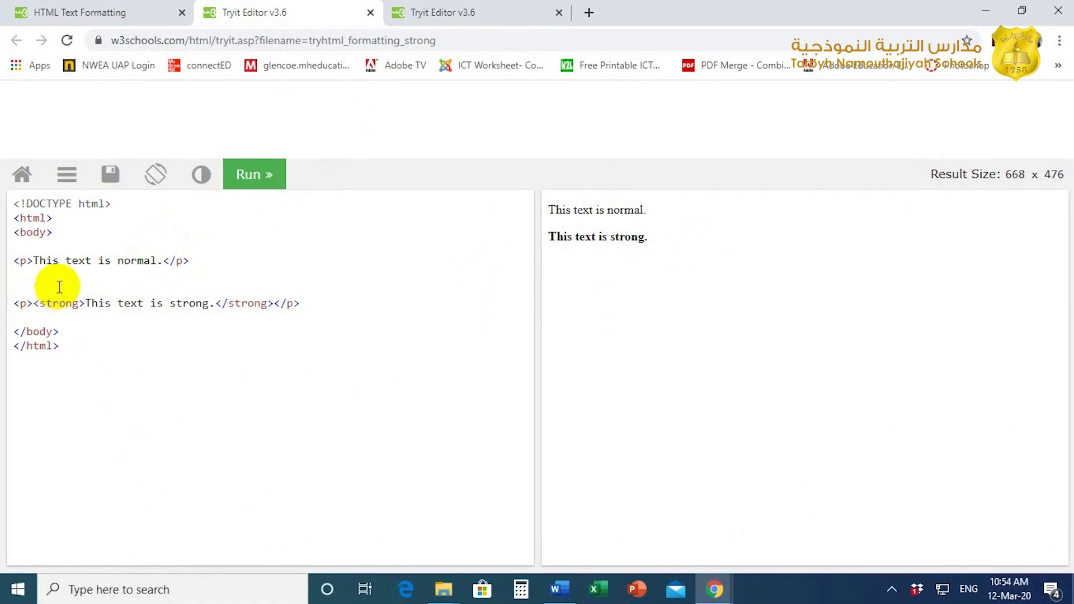
key(Return)
text(<p><b>This text is bold.</b></p>)
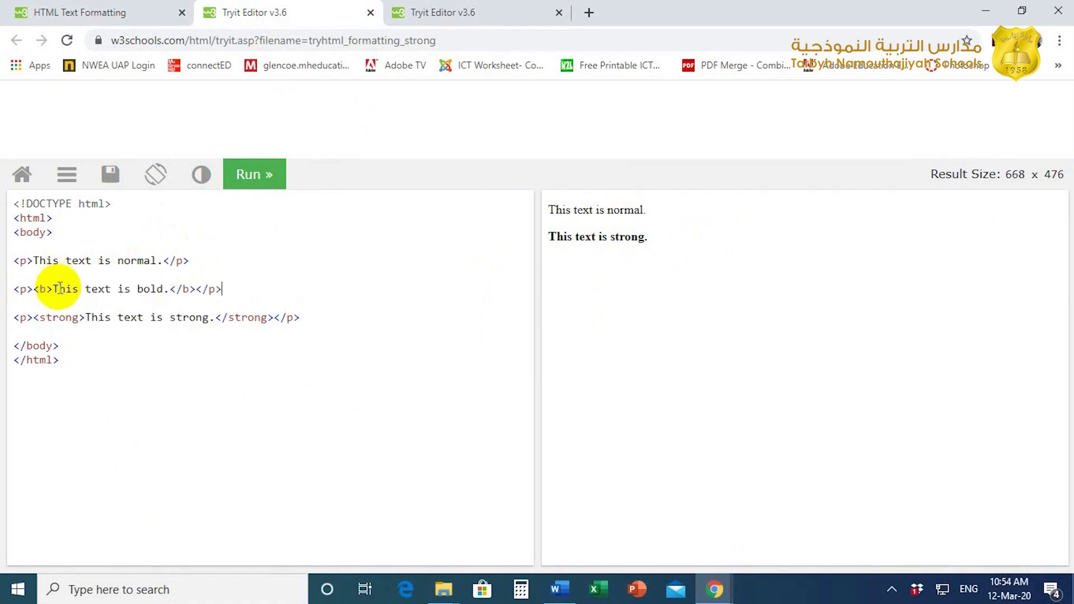
click(268, 175)
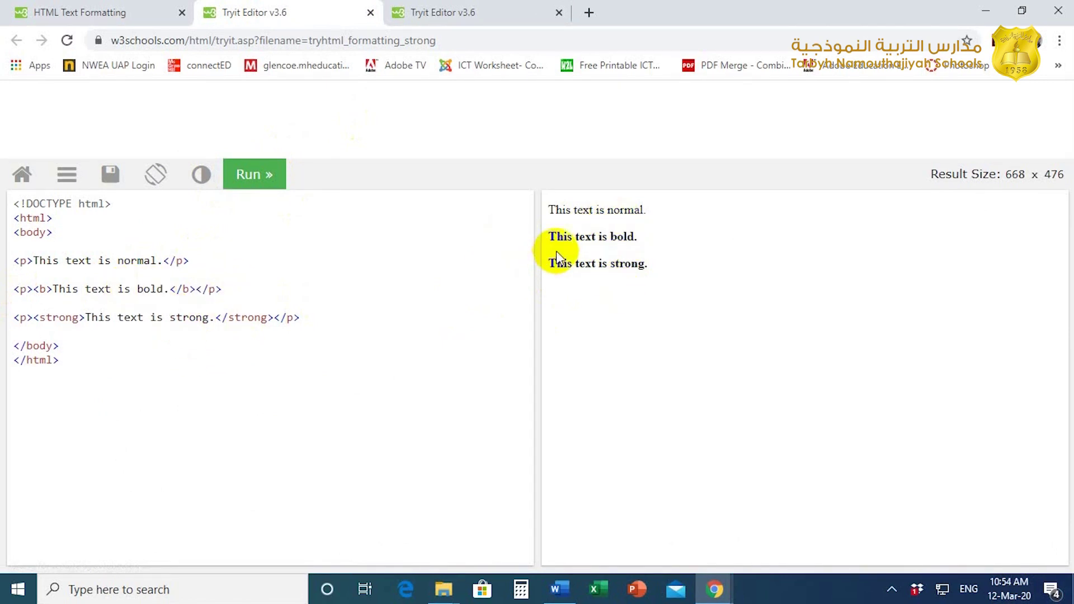
Copy the <i> italic example line from the formatting tutorial.
click(91, 16)
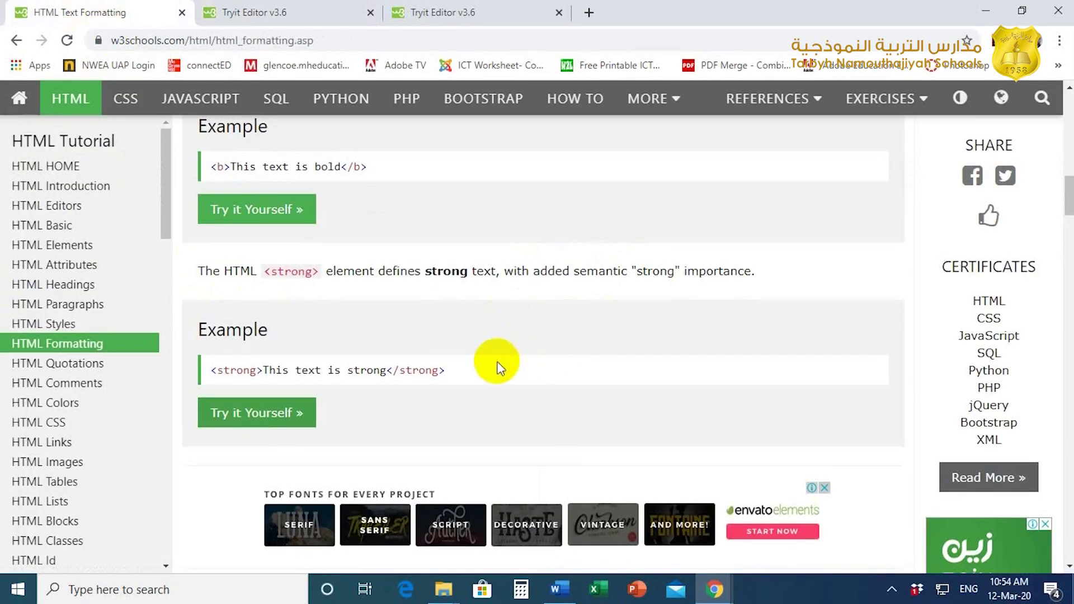
scroll(539, 348, down, 2)
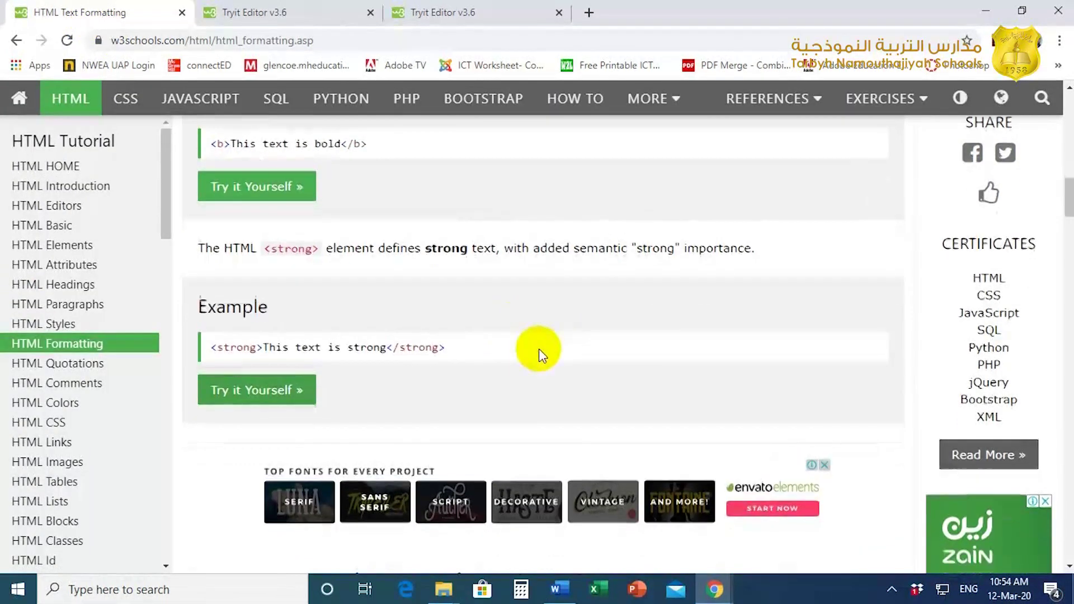
scroll(539, 348, down, 1)
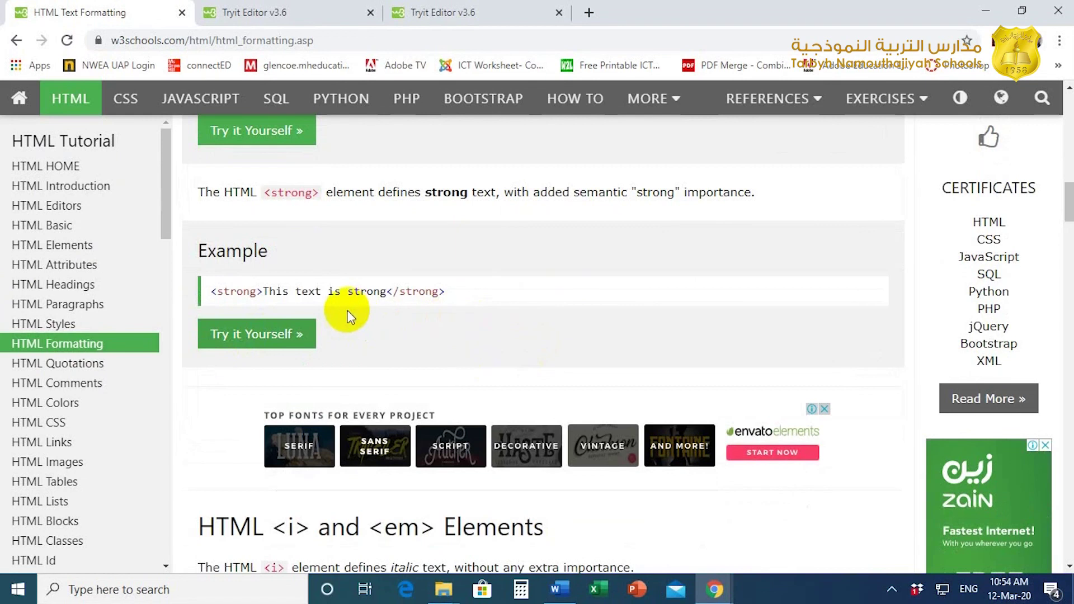
scroll(348, 324, down, 2)
scroll(349, 324, down, 3)
scroll(349, 324, down, 2)
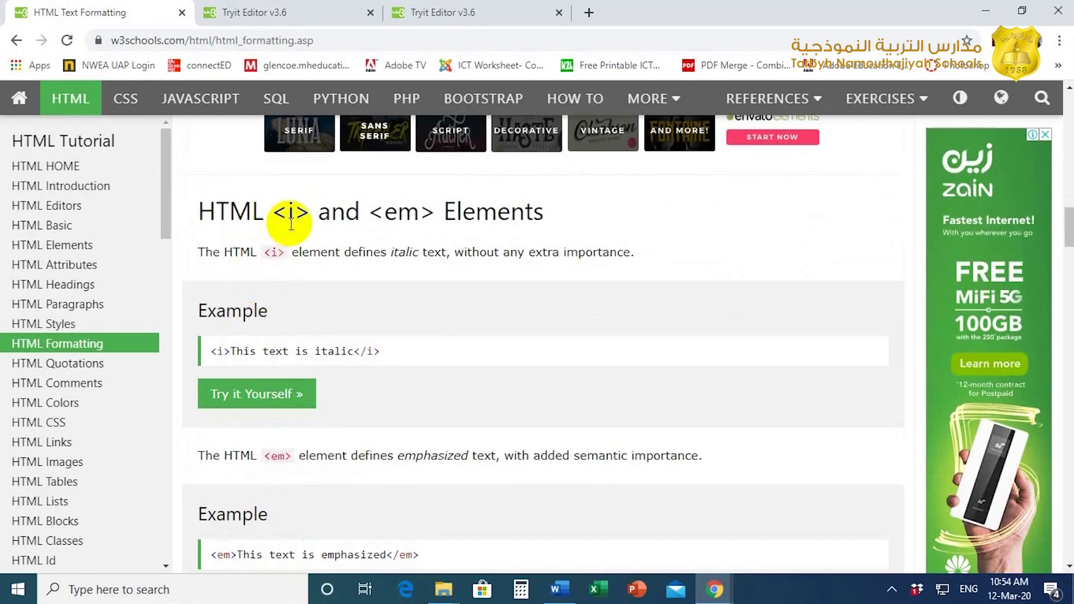
drag(211, 350, 381, 351)
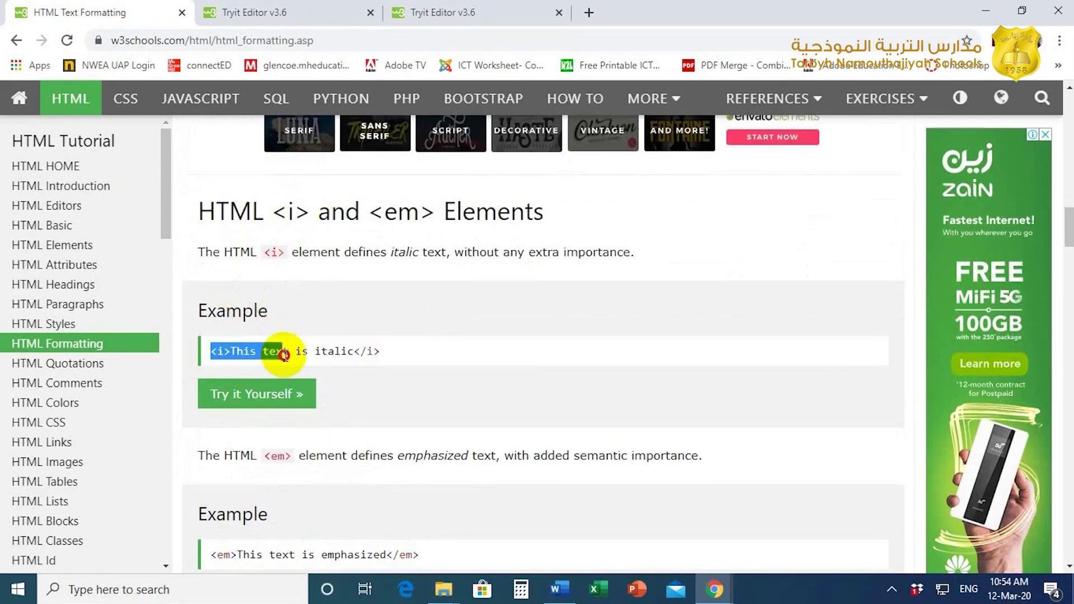
right_click(360, 353)
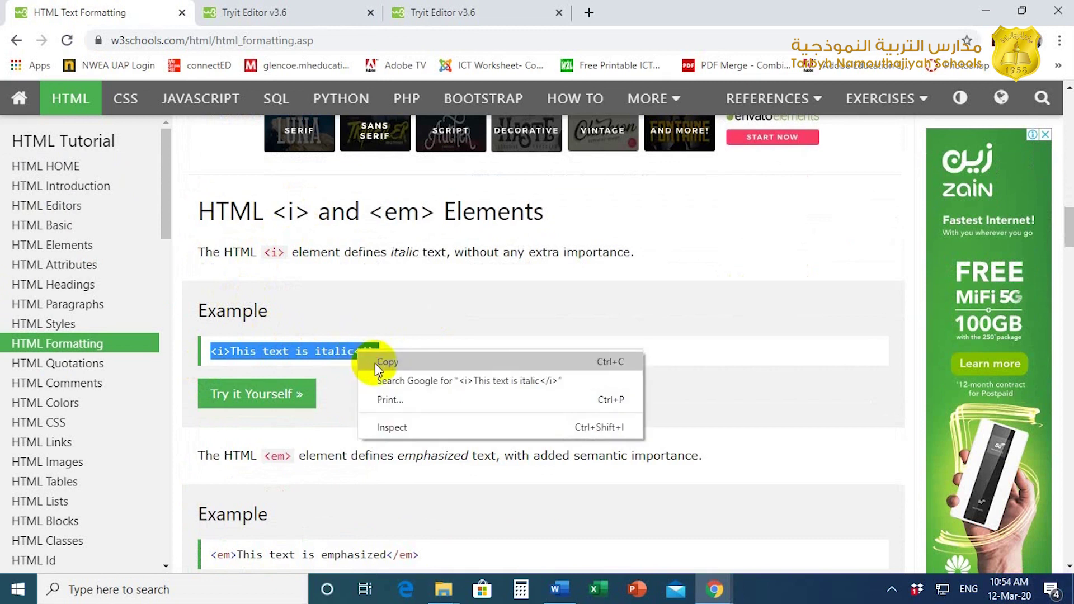
click(376, 364)
Paste the italic line below the strong paragraph, run it, and return to the tutorial.
click(418, 14)
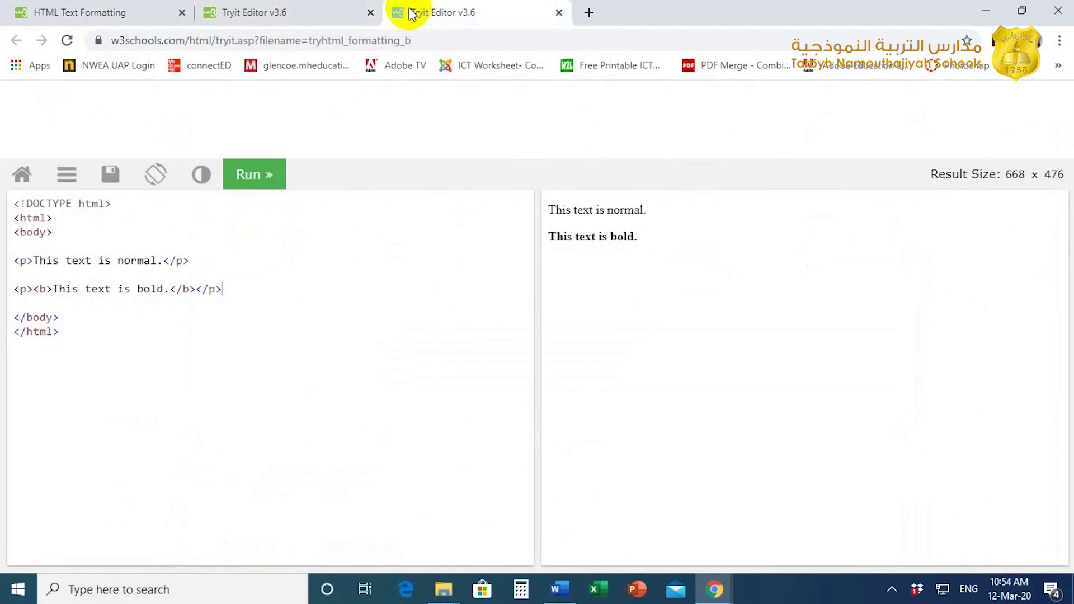
click(230, 289)
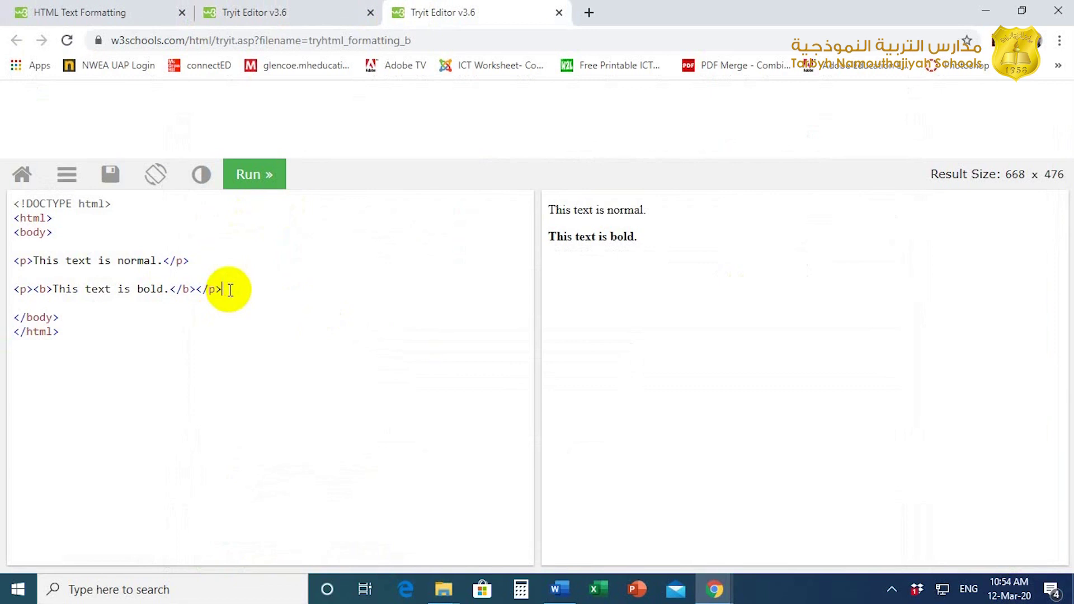
click(252, 13)
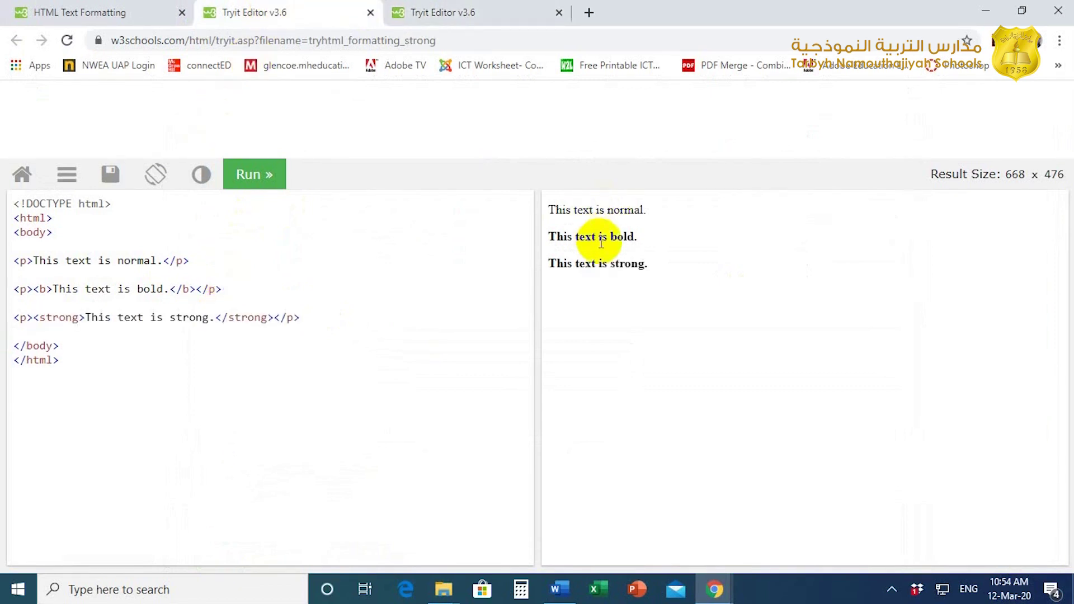
click(310, 321)
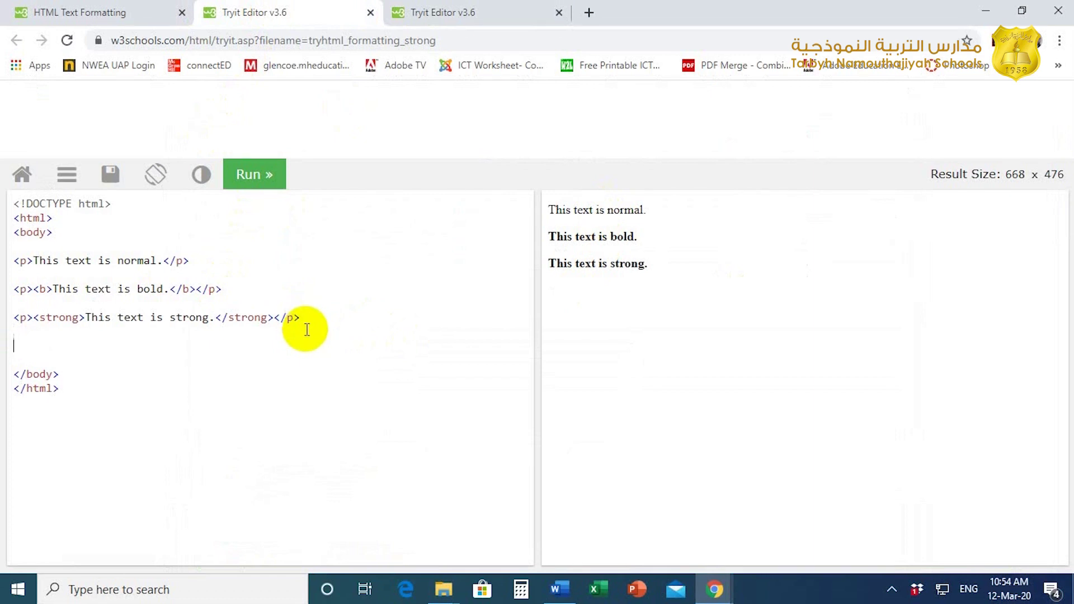
key(ctrl+v)
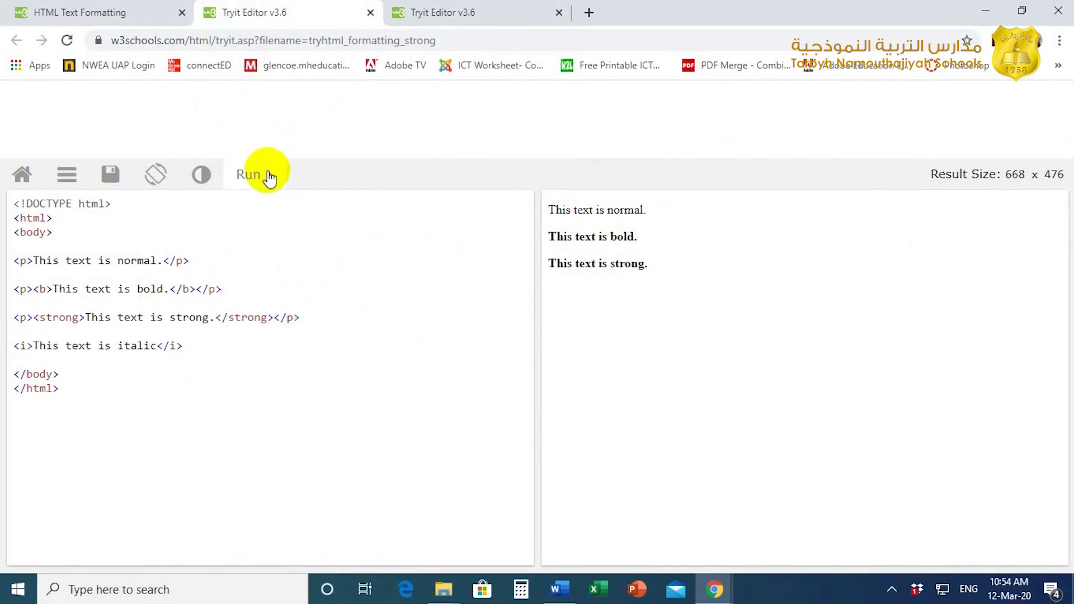
click(254, 174)
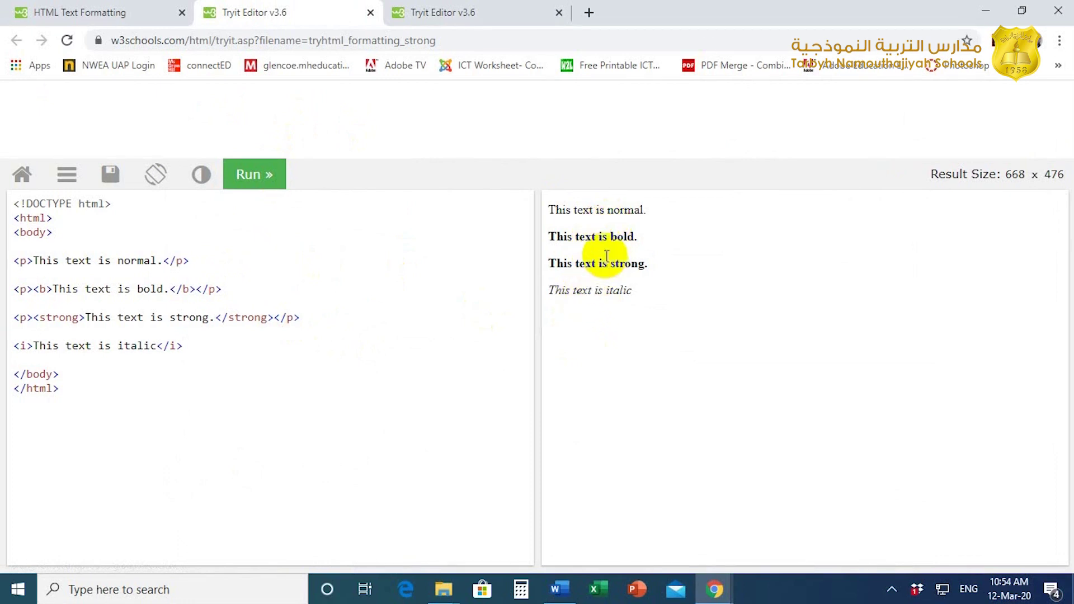
click(68, 12)
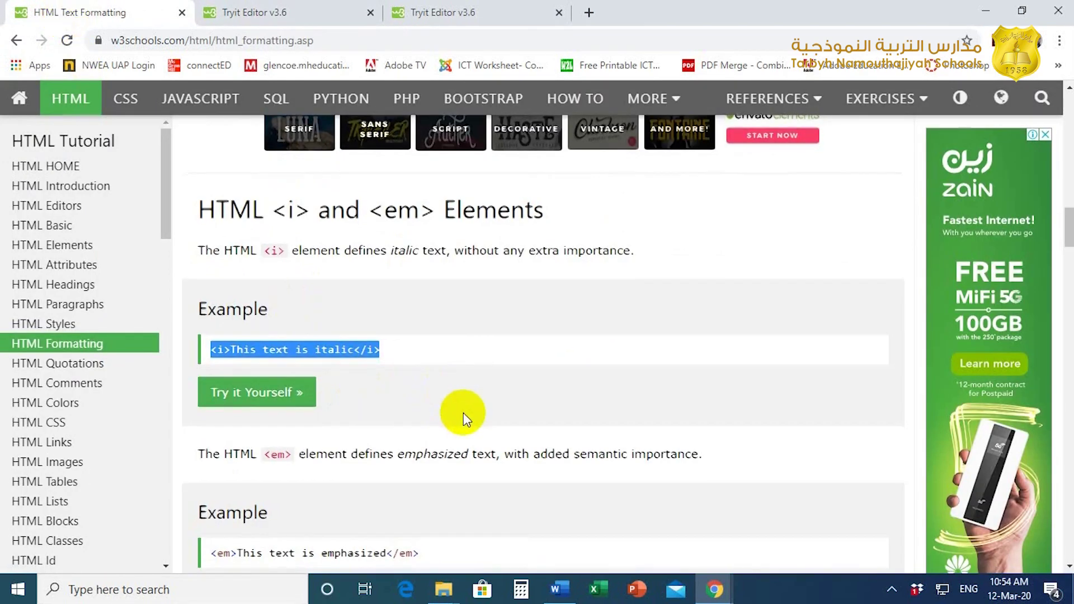
scroll(463, 413, down, 1)
scroll(381, 456, down, 1)
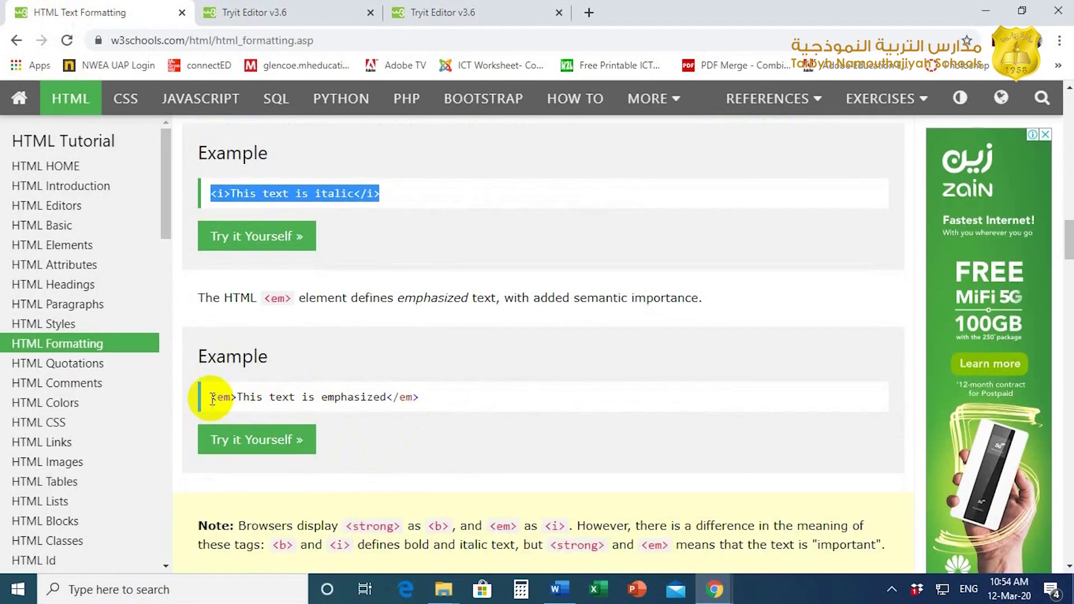
Paste the copied <em> line below the italic line, wrap <i> in <p>, and rerun.
drag(211, 397, 418, 397)
right_click(412, 397)
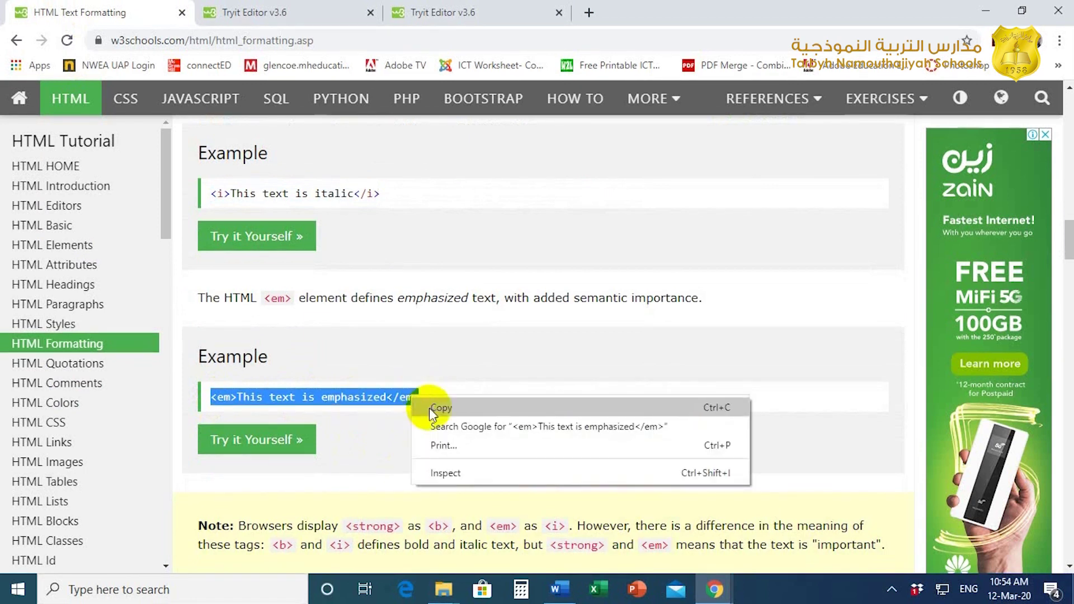
click(440, 407)
click(252, 12)
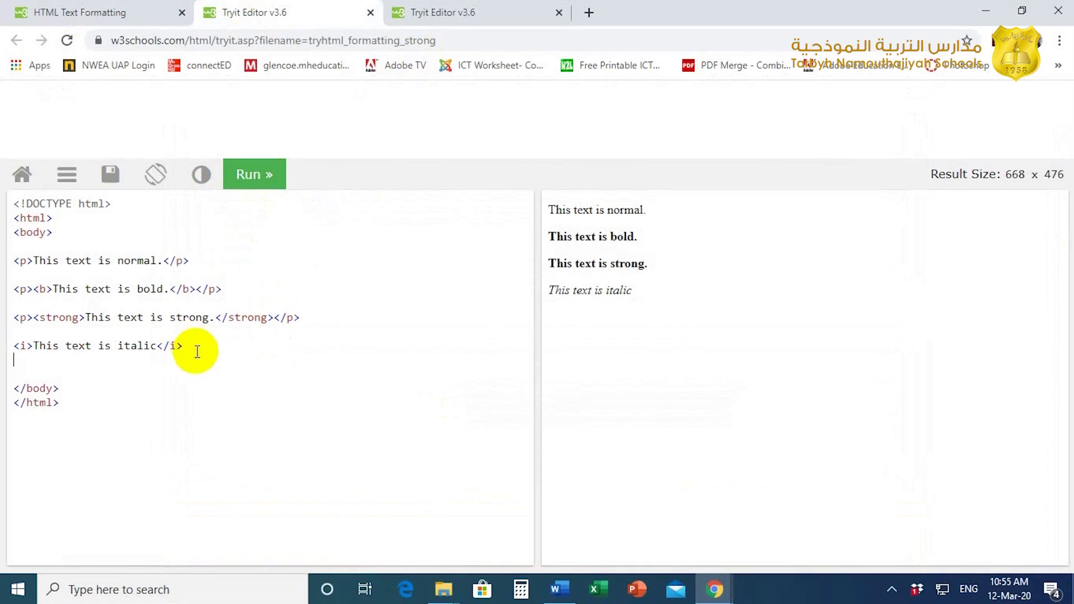
key(ctrl+v)
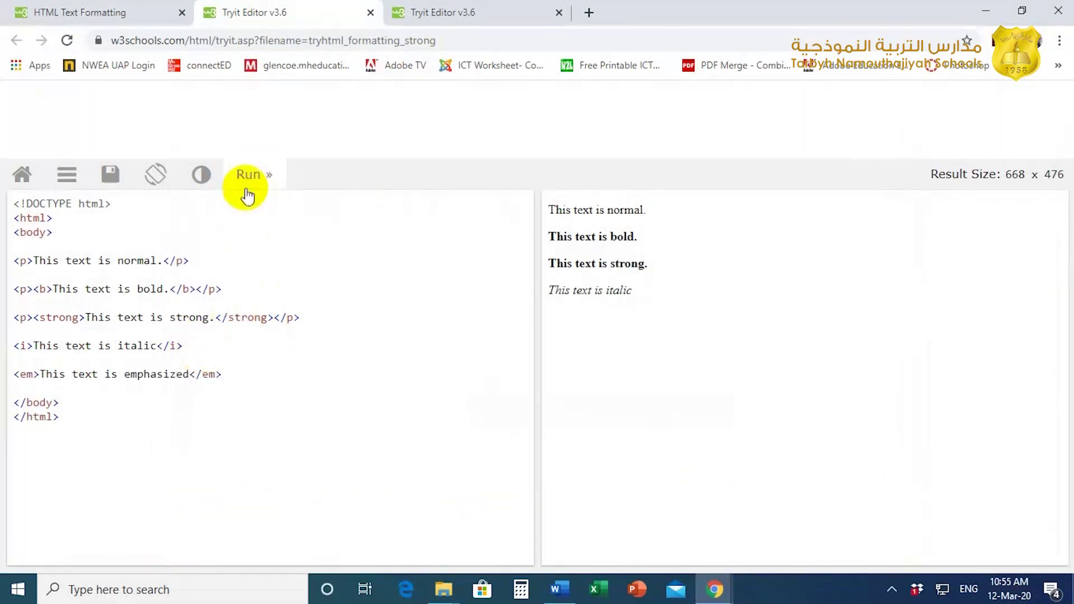
click(250, 175)
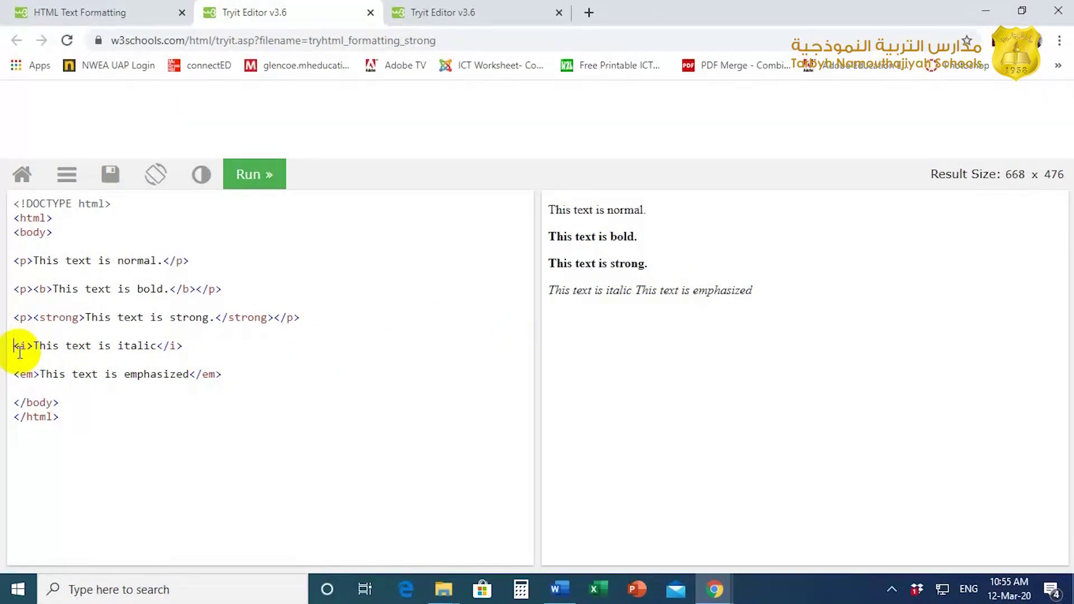
text(<p>)
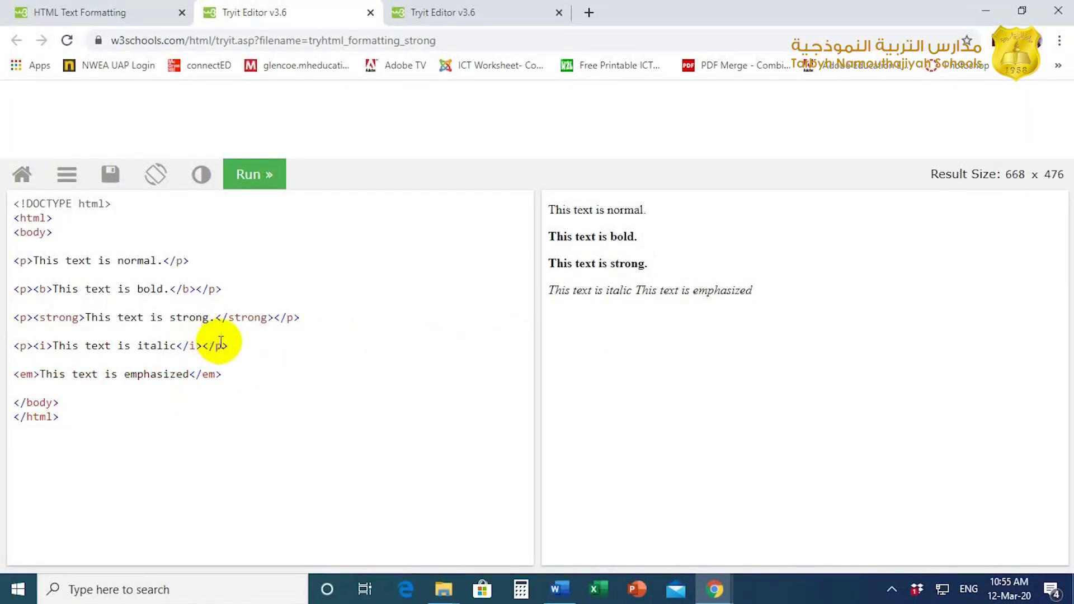
click(255, 174)
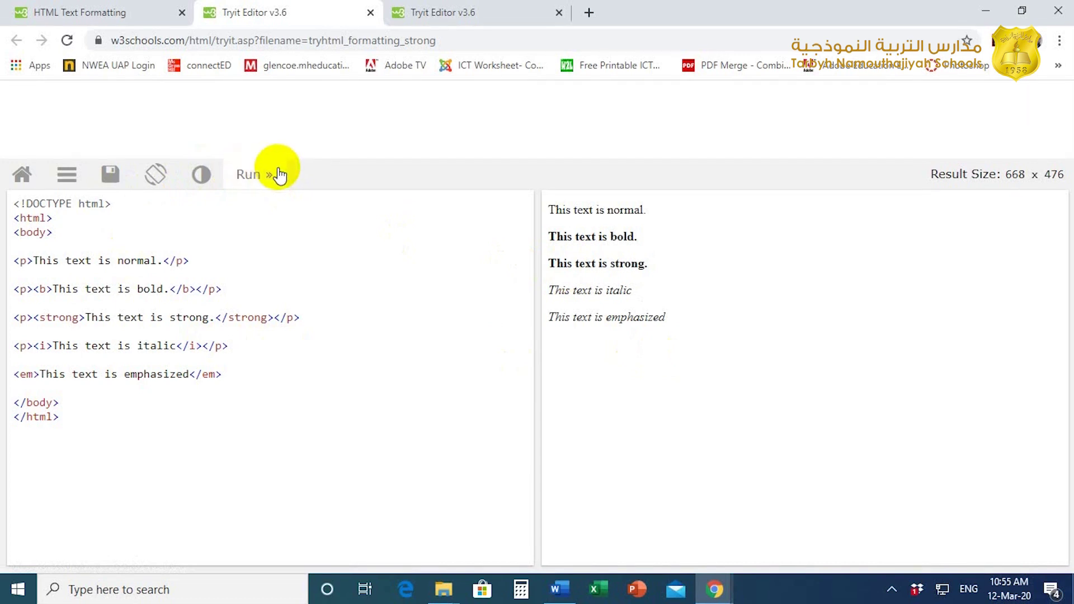
Copy the <small> heading example from the formatting tutorial.
click(101, 12)
scroll(413, 360, down, 3)
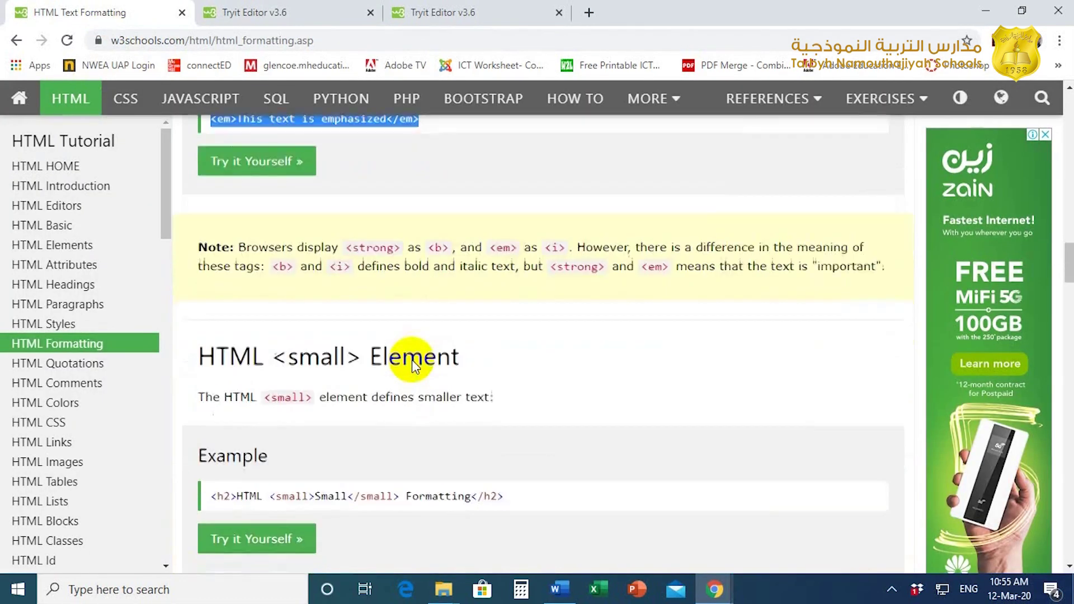
scroll(412, 359, down, 2)
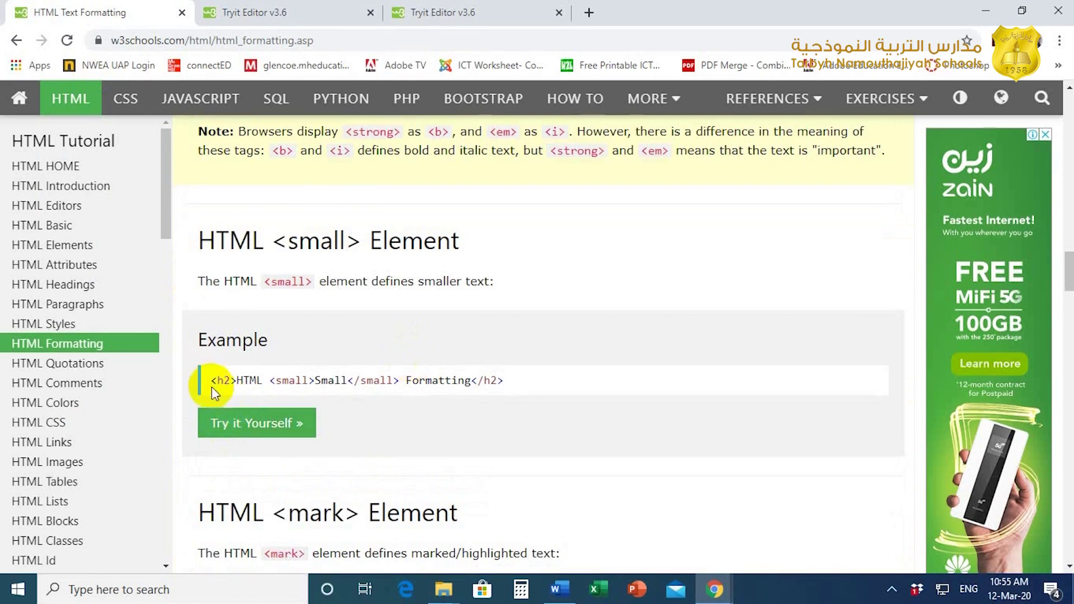
drag(211, 381, 501, 381)
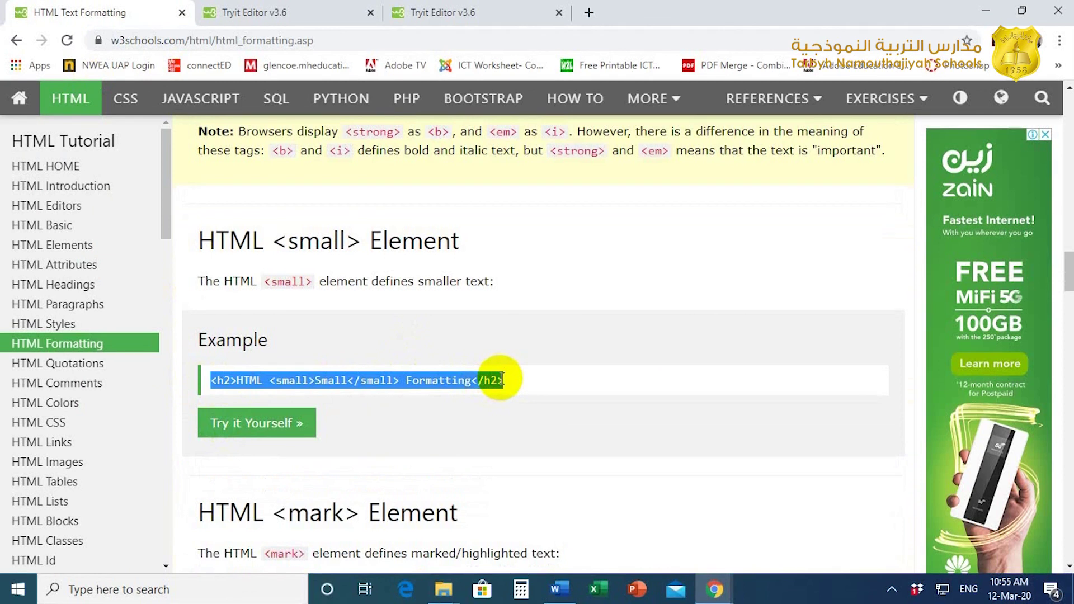
key(ctrl+c)
Close the extra Tryit tab, paste the small heading line, and run it.
click(443, 12)
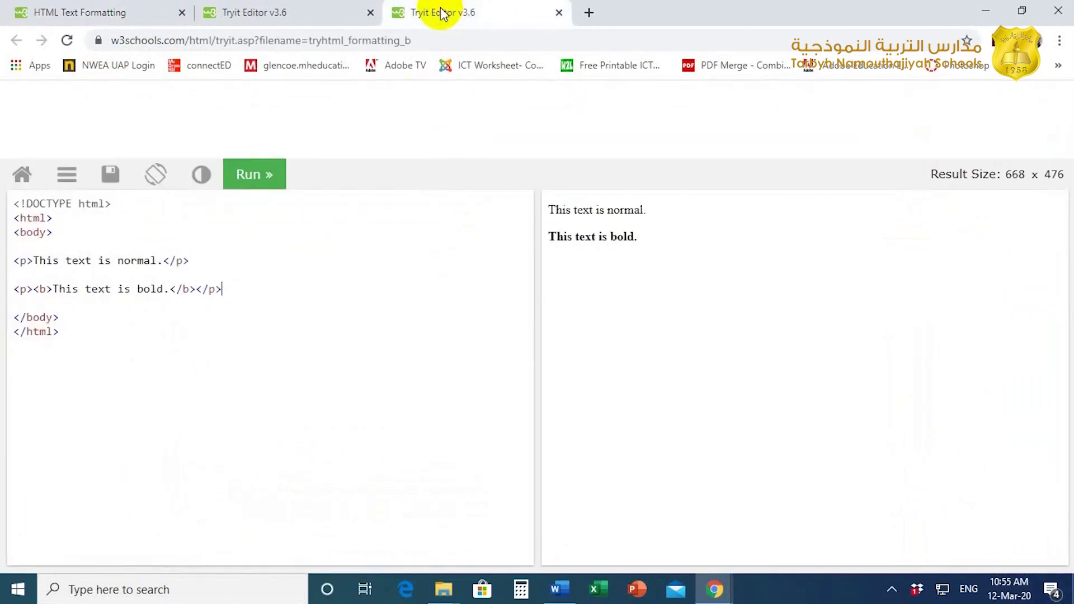
click(316, 10)
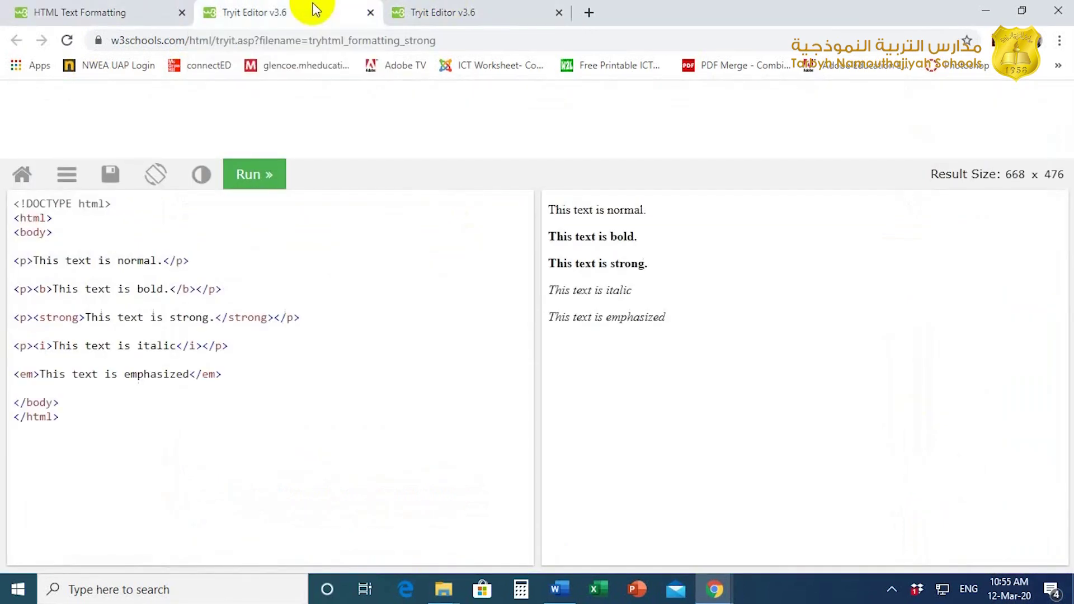
click(559, 13)
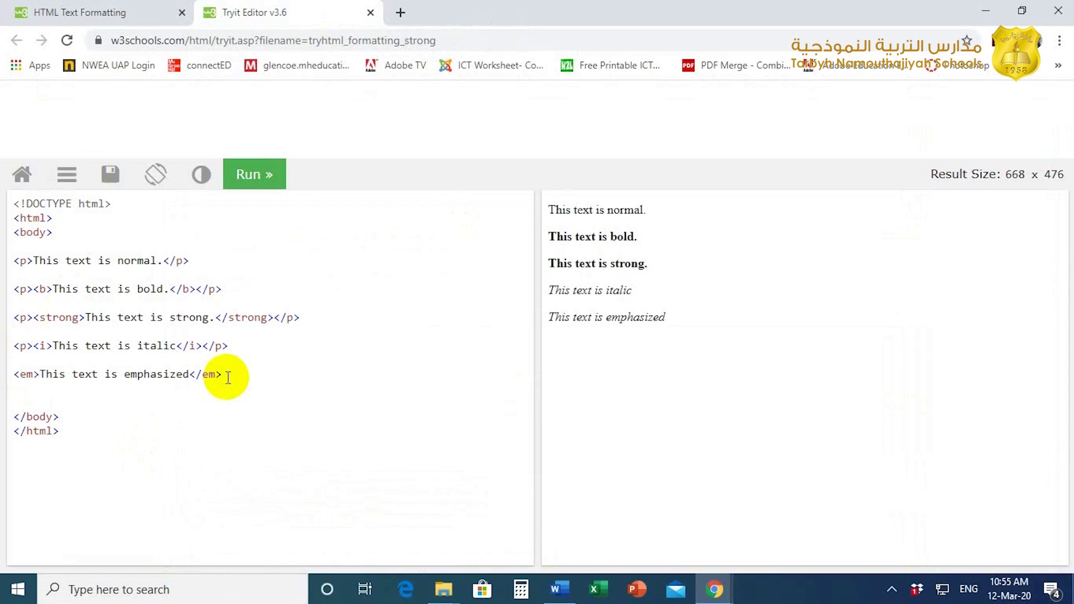
key(ctrl+v)
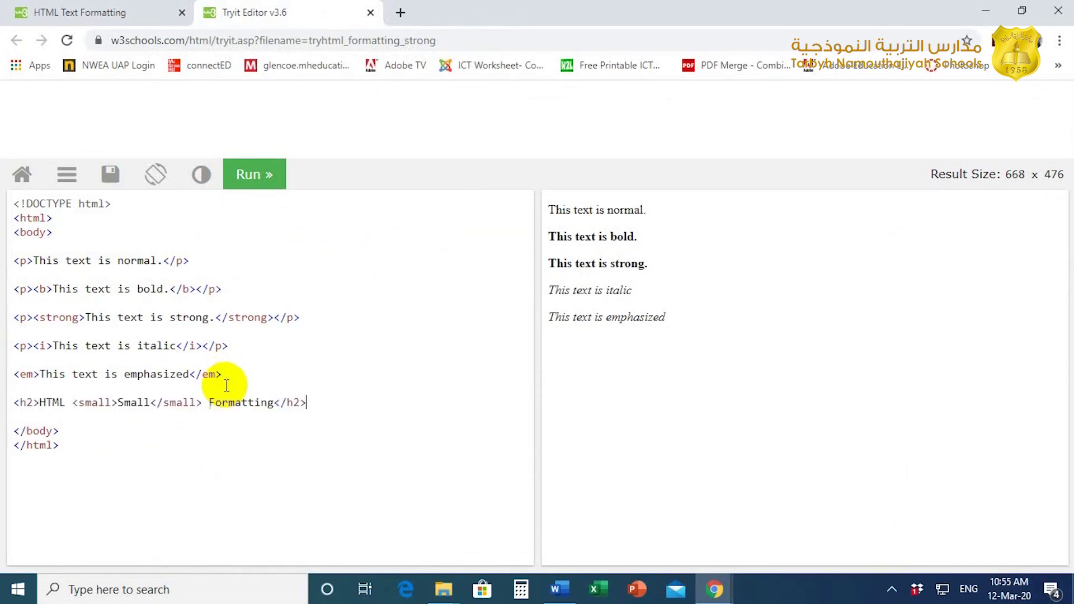
click(254, 174)
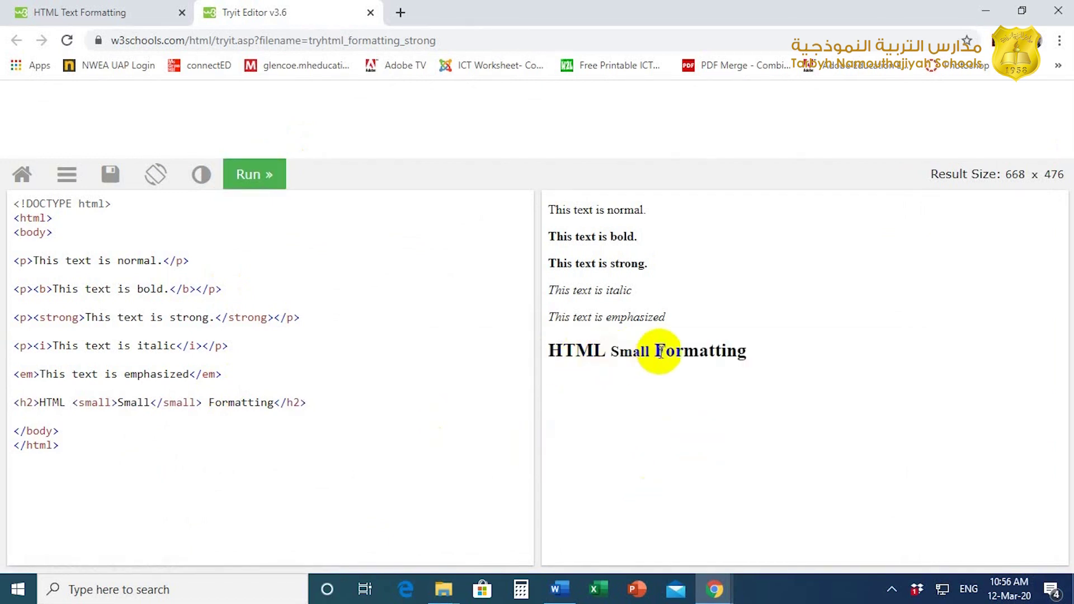
Paste the <mark> heading on a new line after the Small heading and run it.
click(80, 12)
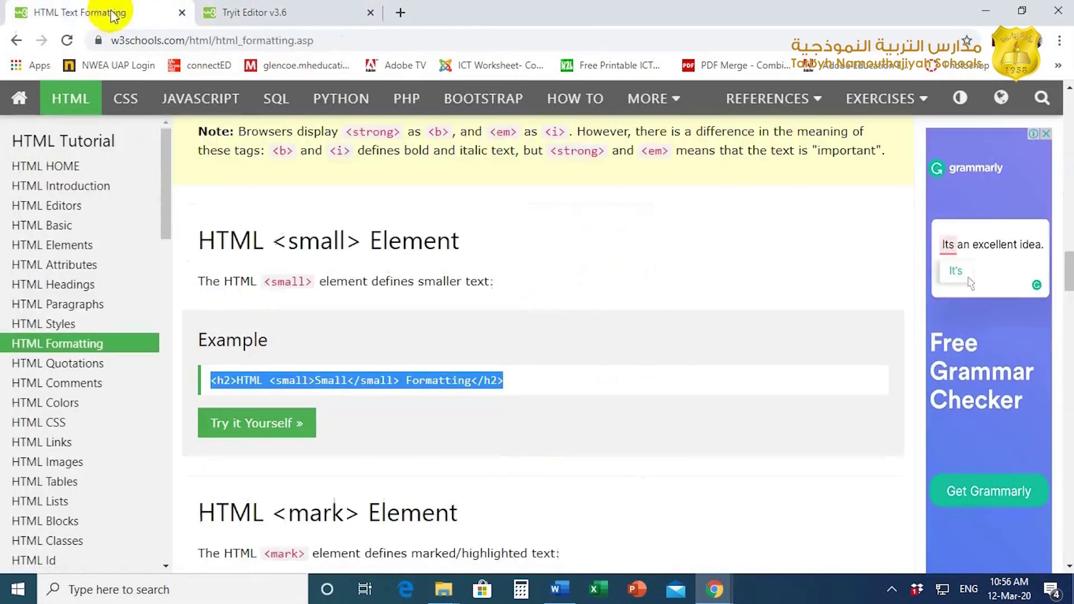
scroll(361, 462, down, 3)
scroll(244, 362, down, 1)
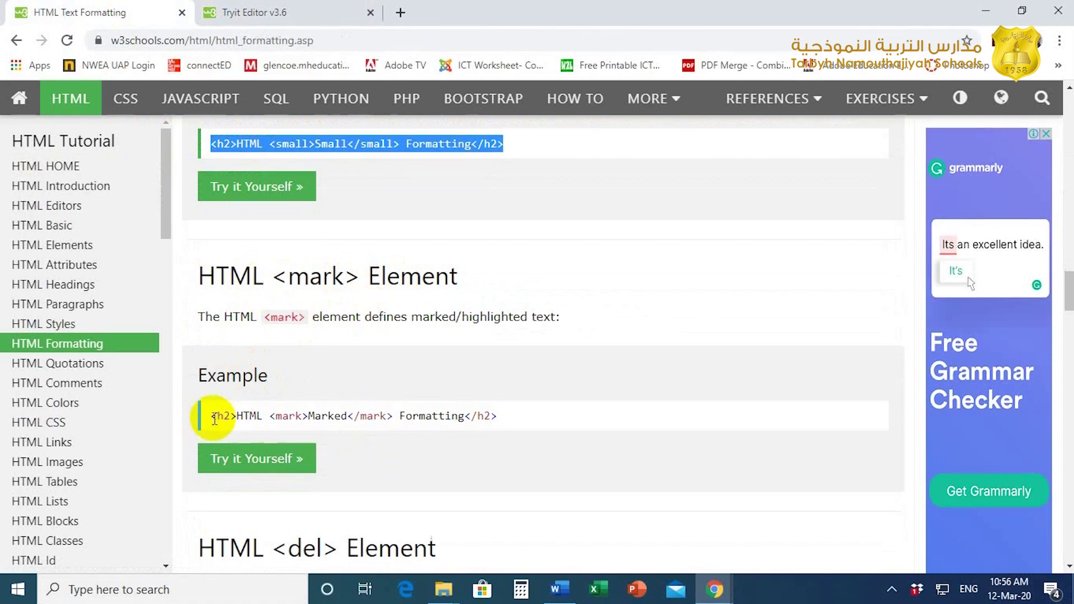
drag(210, 417, 502, 418)
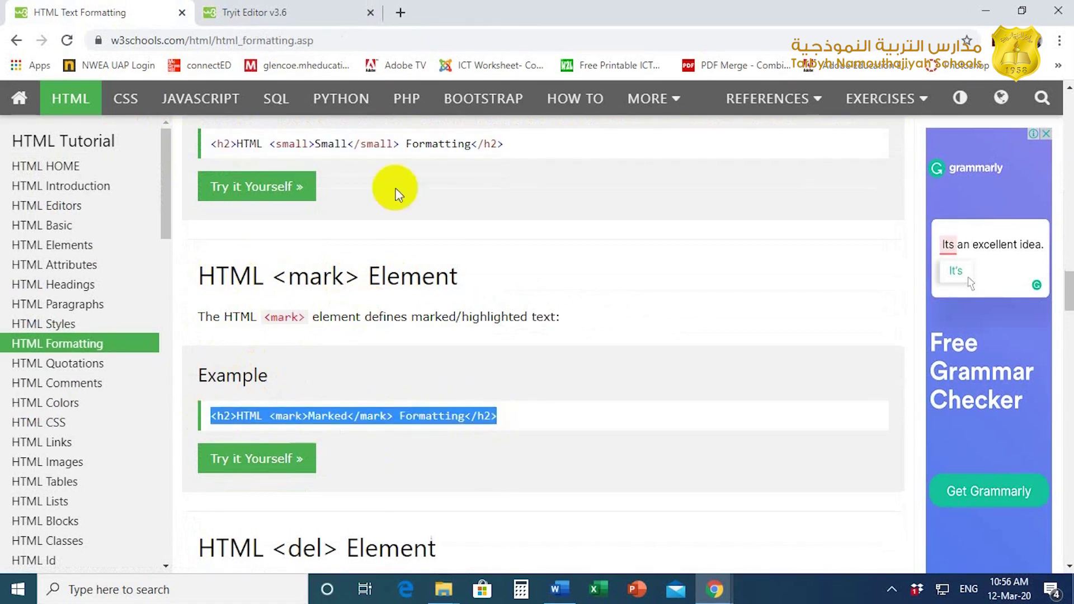
click(255, 12)
click(311, 402)
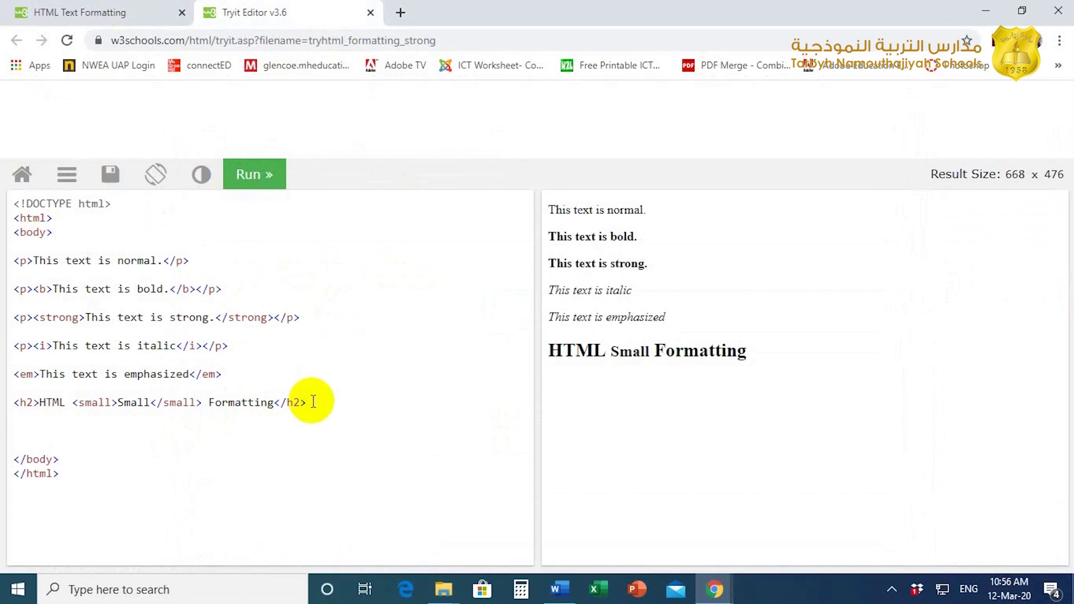
key(Return)
key(ctrl+v)
click(255, 174)
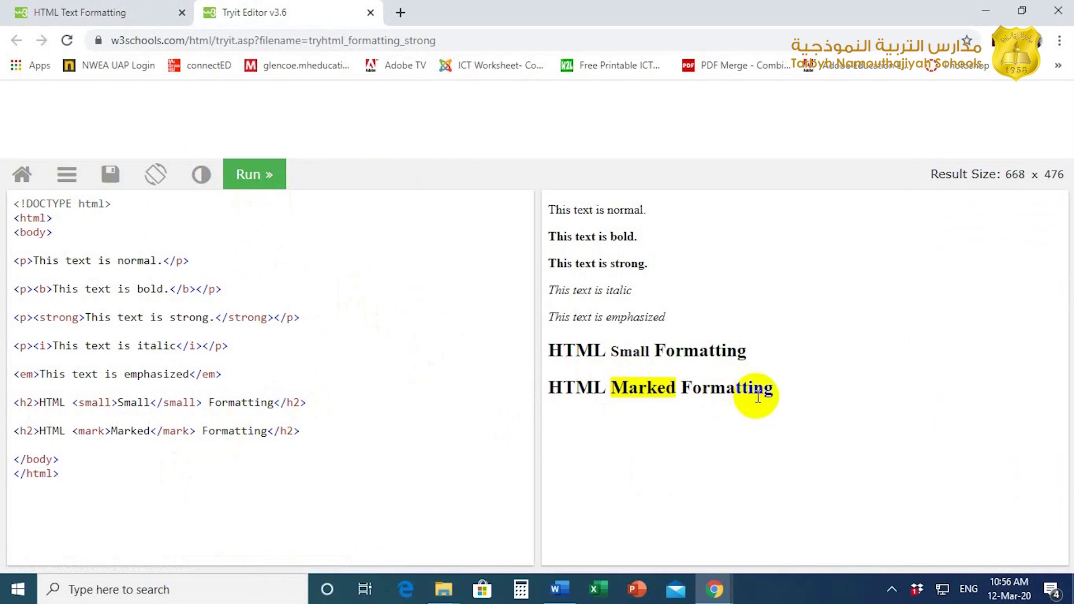
Paste the <del> 'My favorite color is blue red' paragraph into the Tryit code and run it.
click(90, 13)
scroll(409, 351, down, 2)
scroll(408, 351, down, 1)
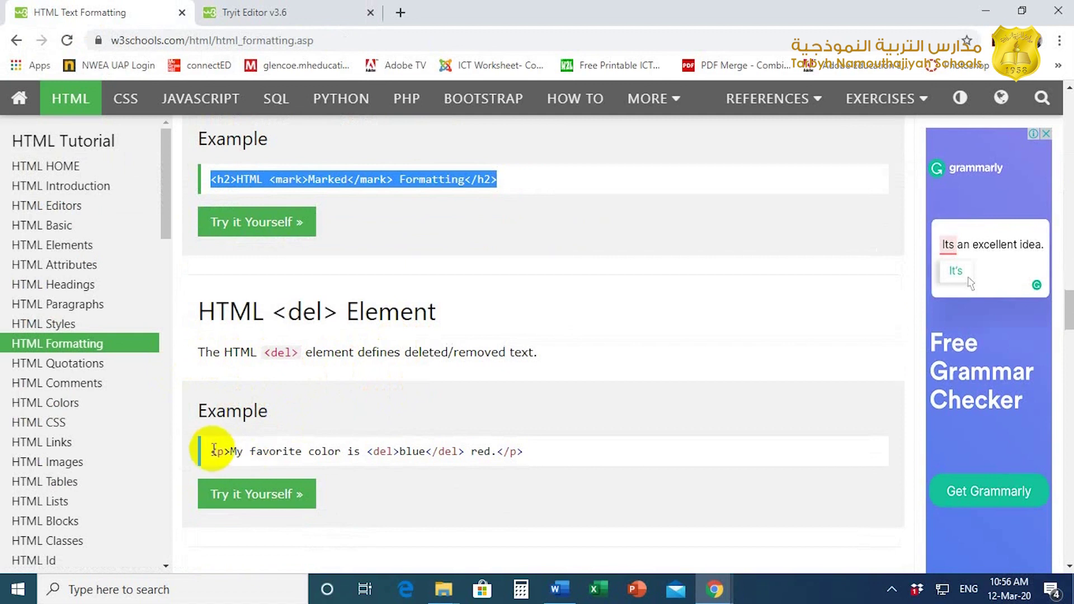
drag(210, 451, 523, 452)
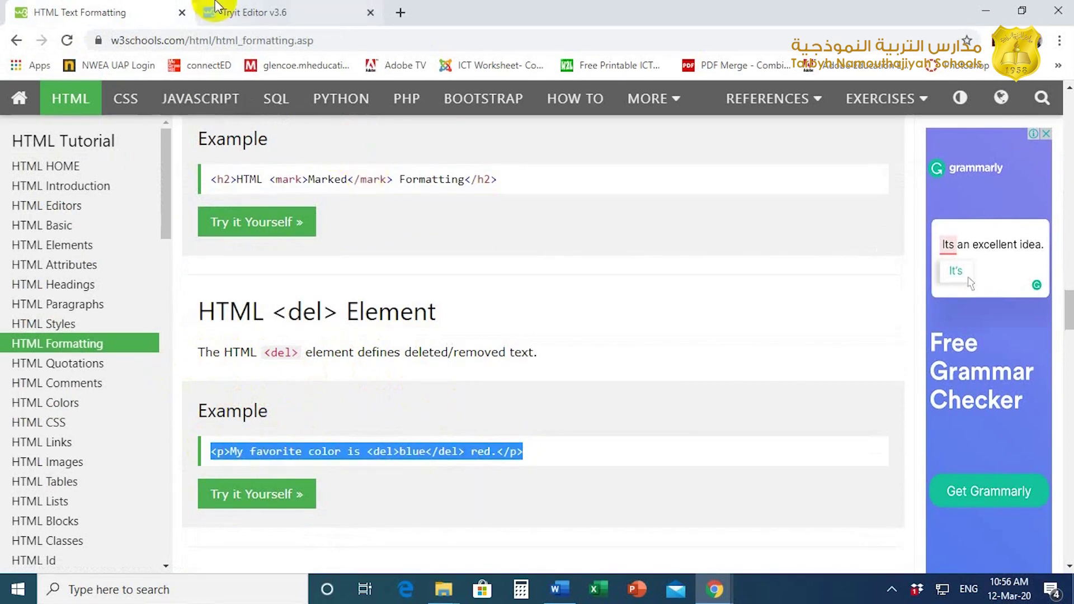
click(252, 12)
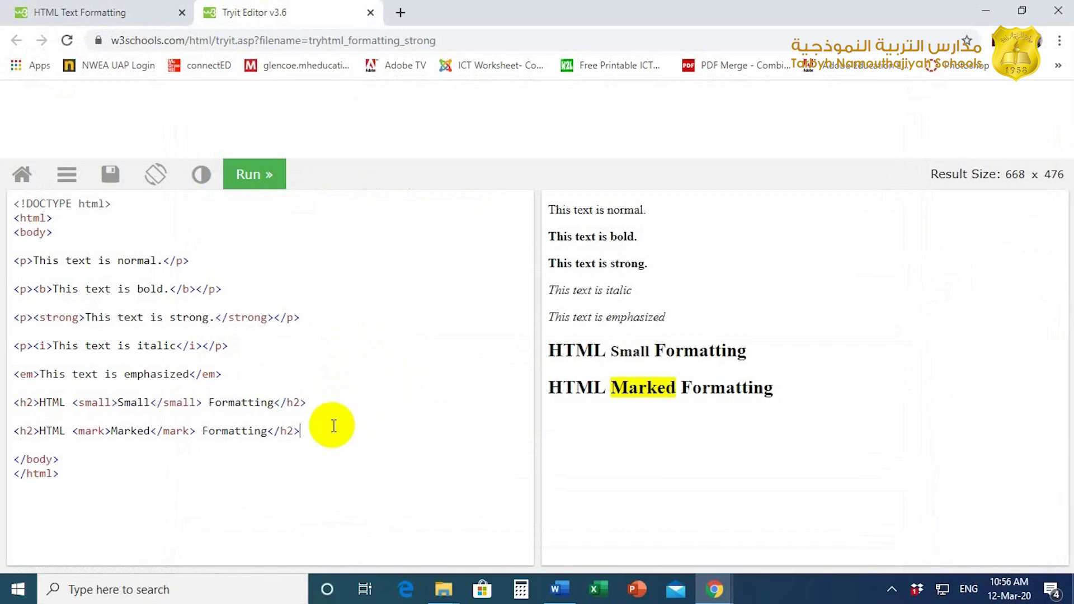
key(ctrl+v)
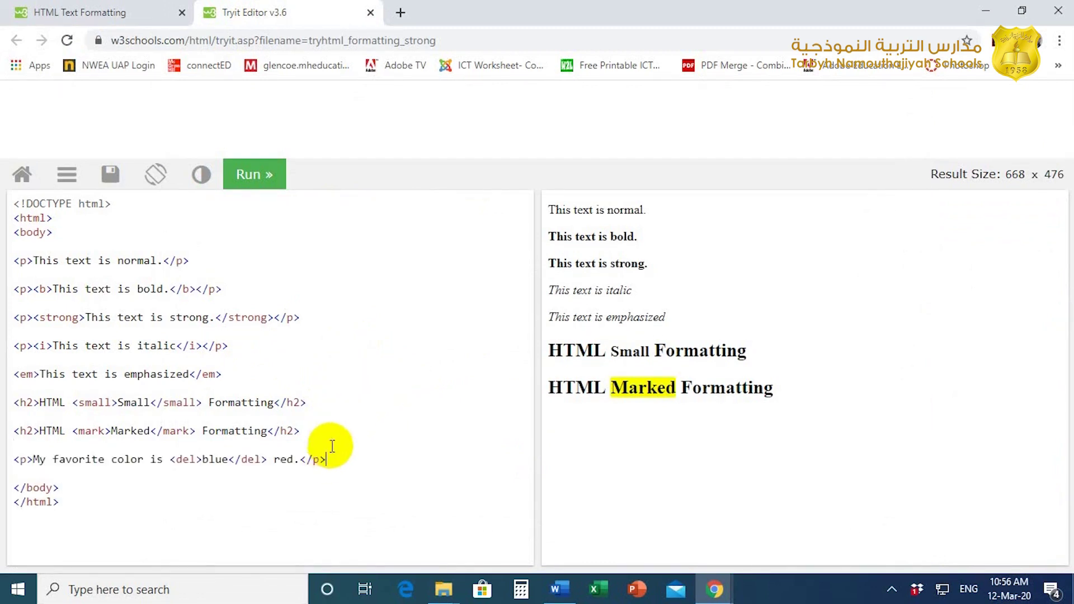
click(257, 175)
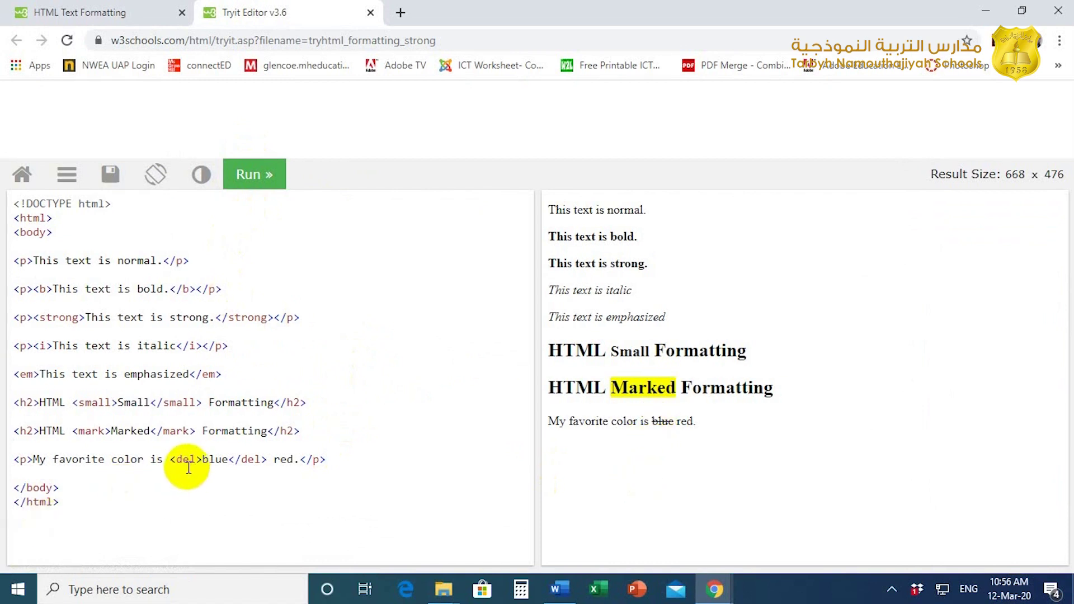
Highlight the closing </del> tag in the code, clear the highlight, and return to the tutorial.
drag(170, 460, 268, 459)
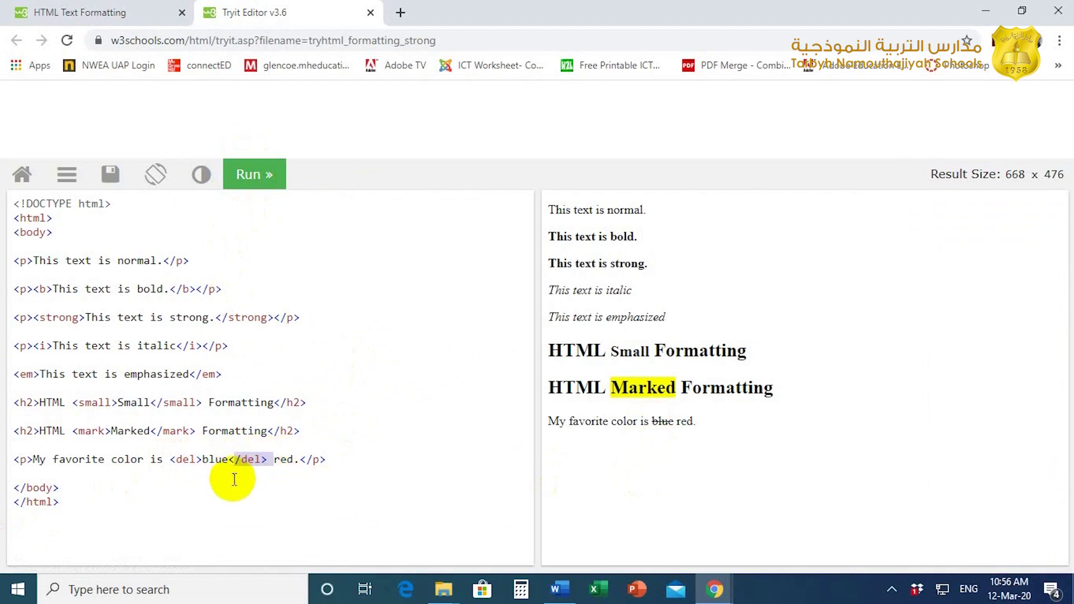
click(214, 460)
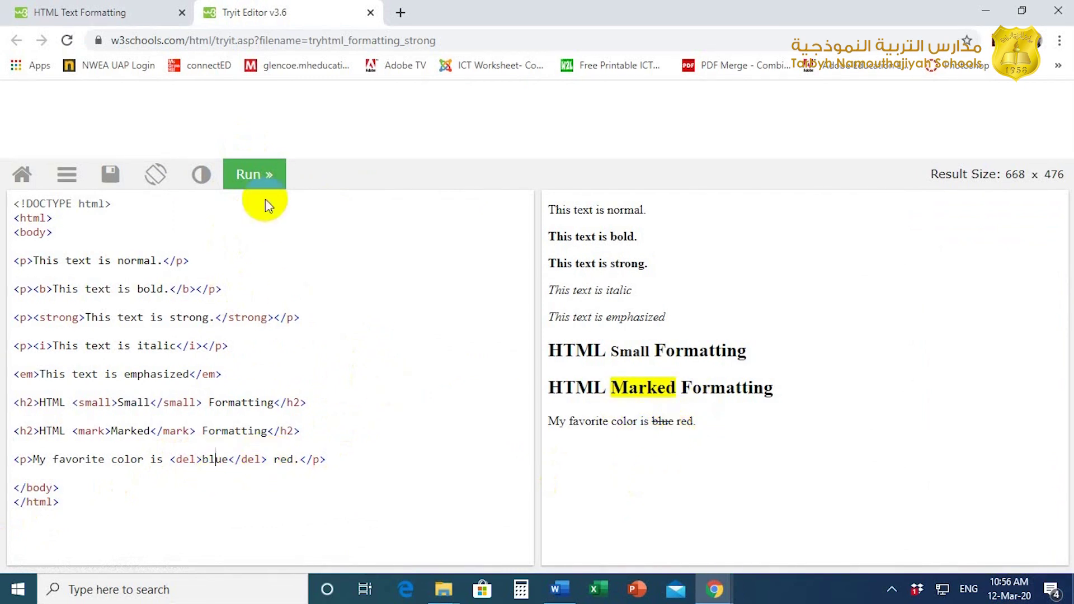
click(80, 12)
scroll(446, 362, down, 3)
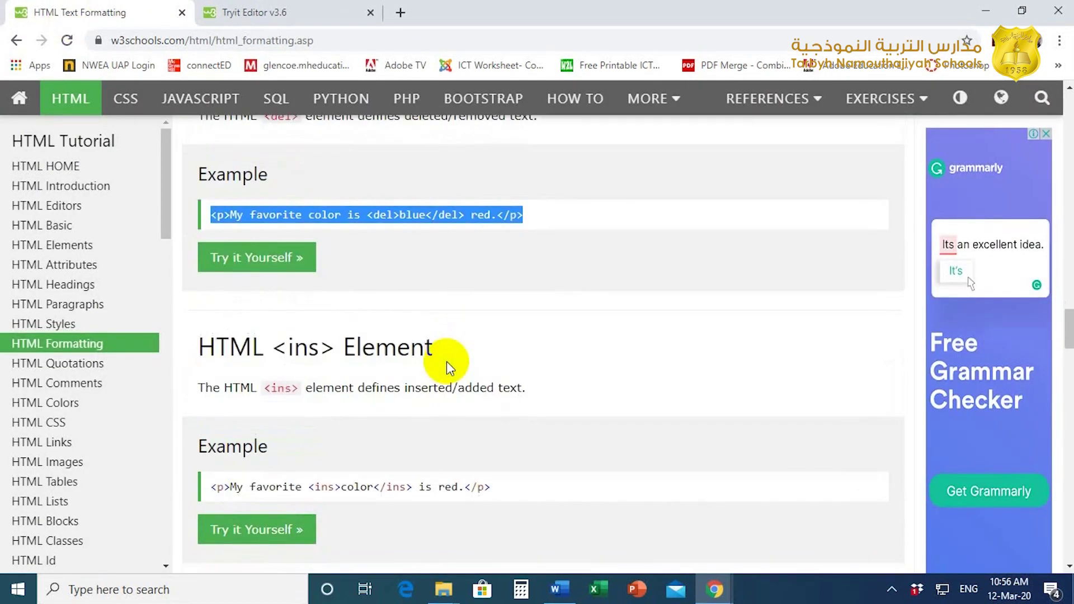
scroll(447, 362, down, 1)
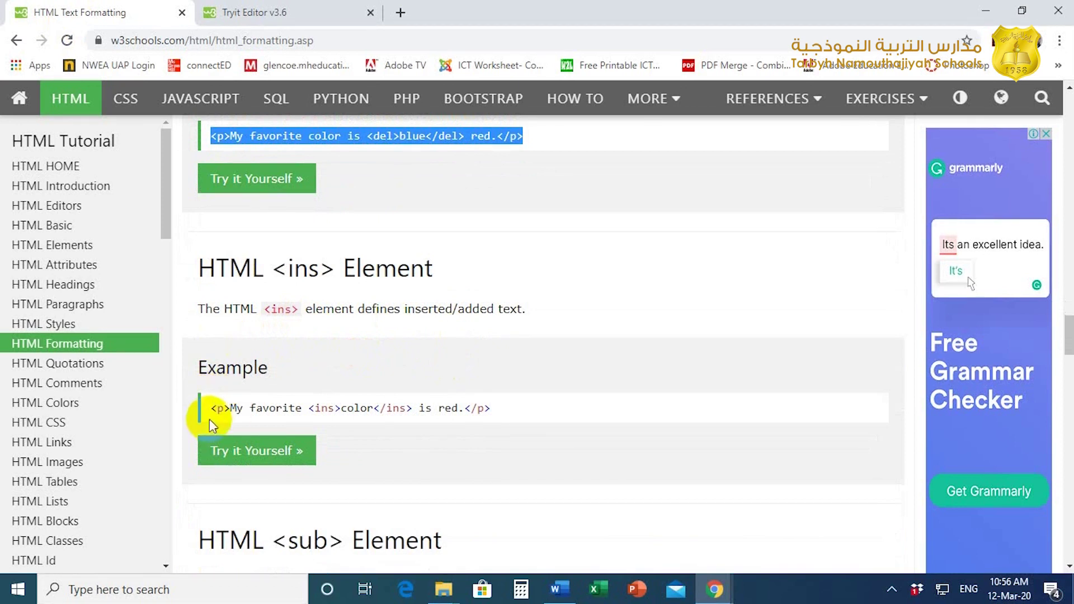
Paste the <ins> example 'My favorite color is red.' into the Tryit code and run it.
drag(211, 408, 491, 408)
key(ctrl+c)
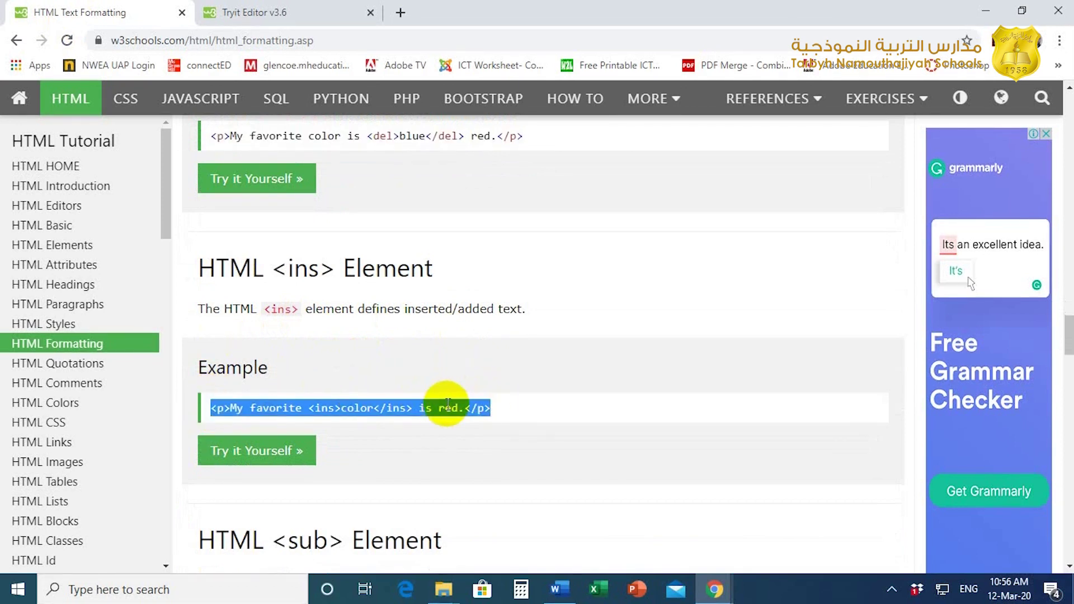
click(251, 12)
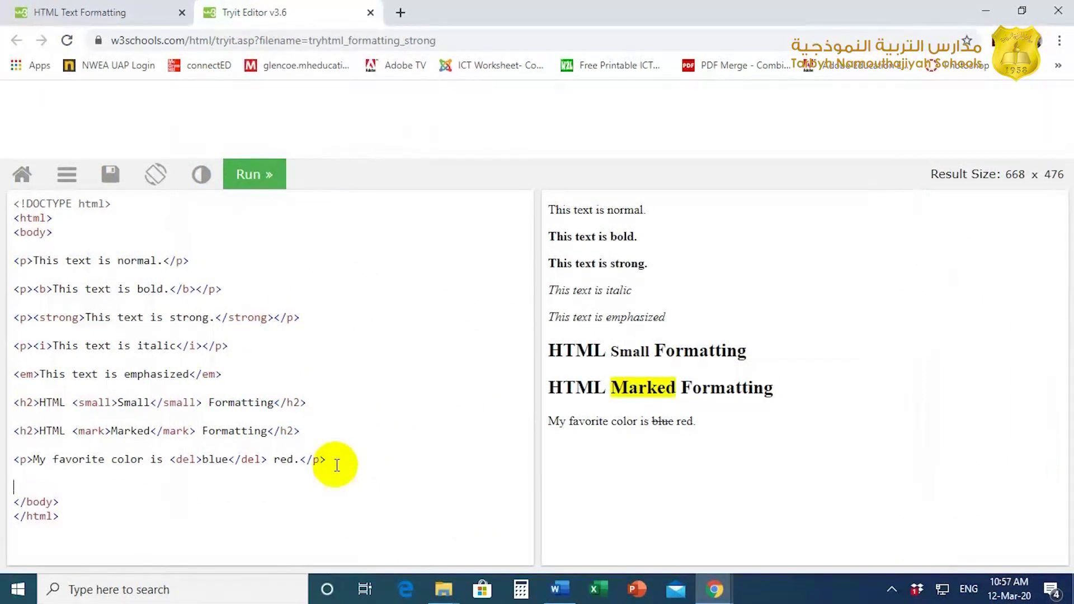
key(ctrl+v)
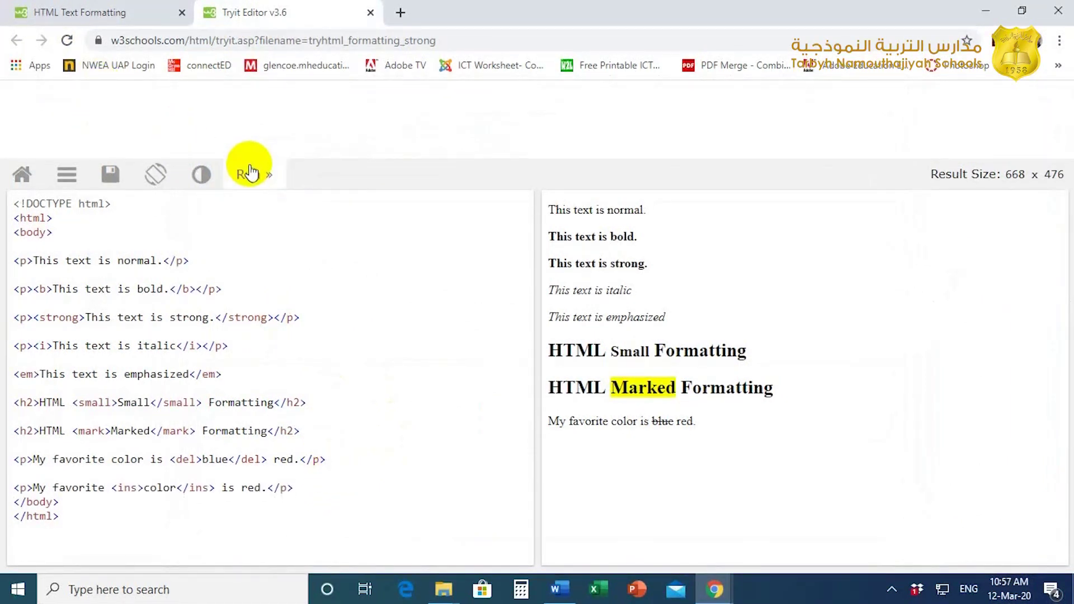
click(254, 174)
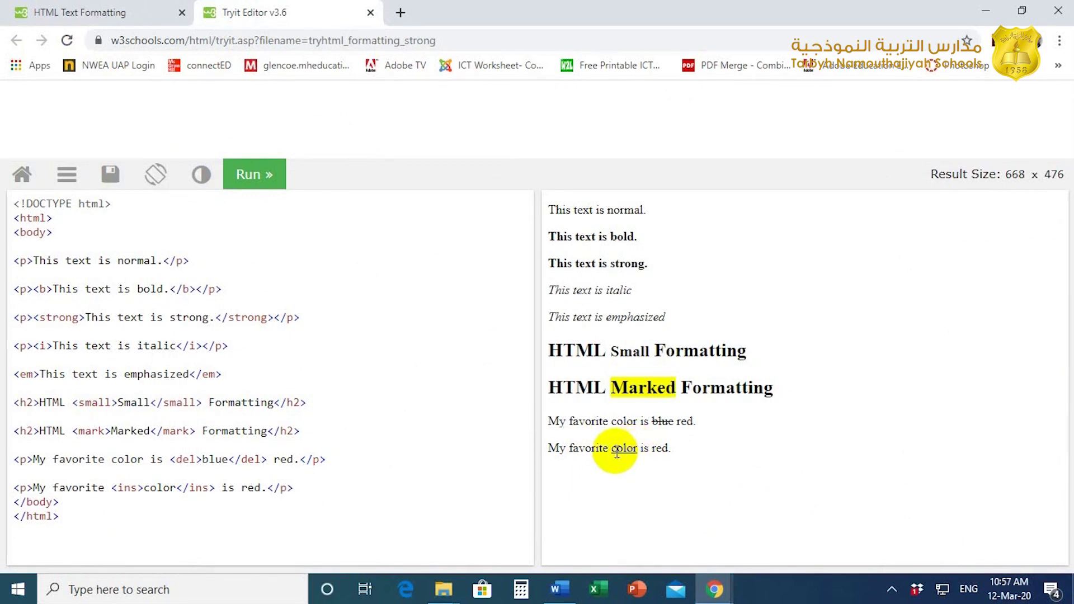
Copy the <sub> example and paste it on a new line below the <ins> paragraph, then run.
click(65, 12)
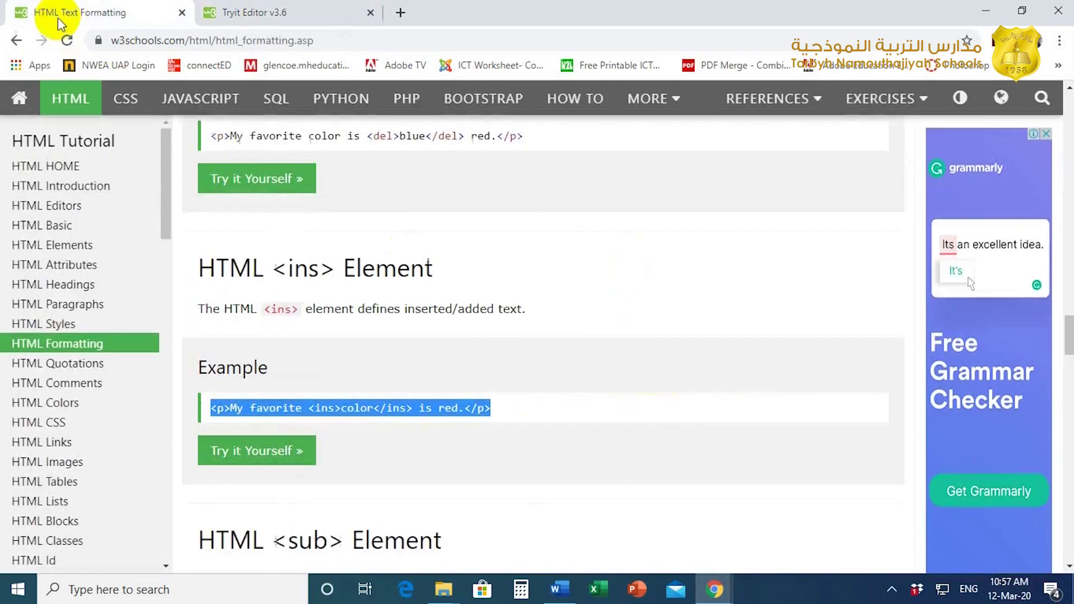
scroll(613, 504, down, 3)
scroll(420, 353, down, 3)
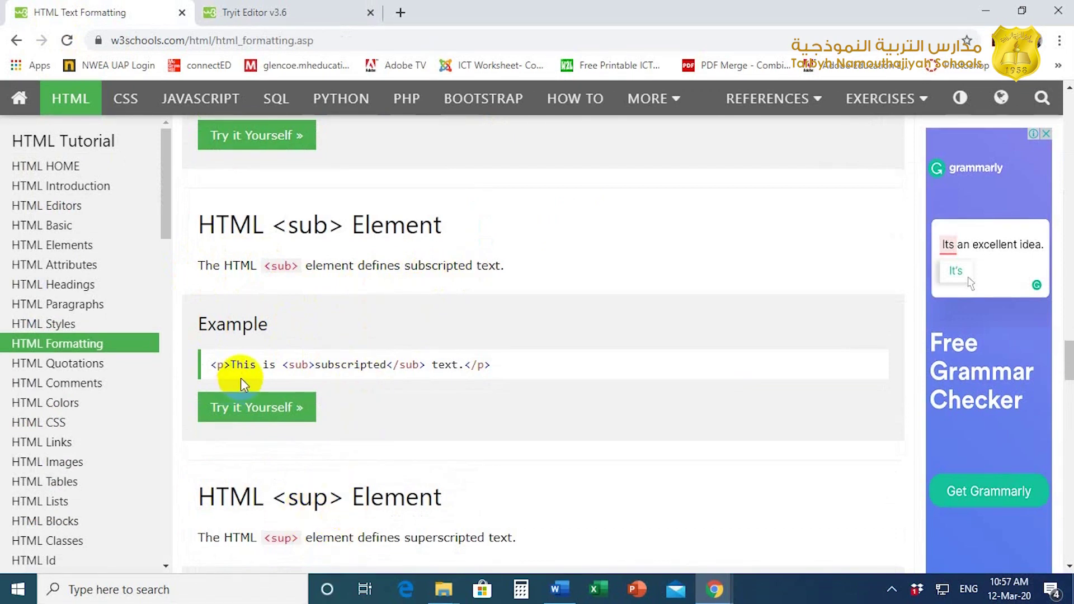
drag(210, 364, 521, 372)
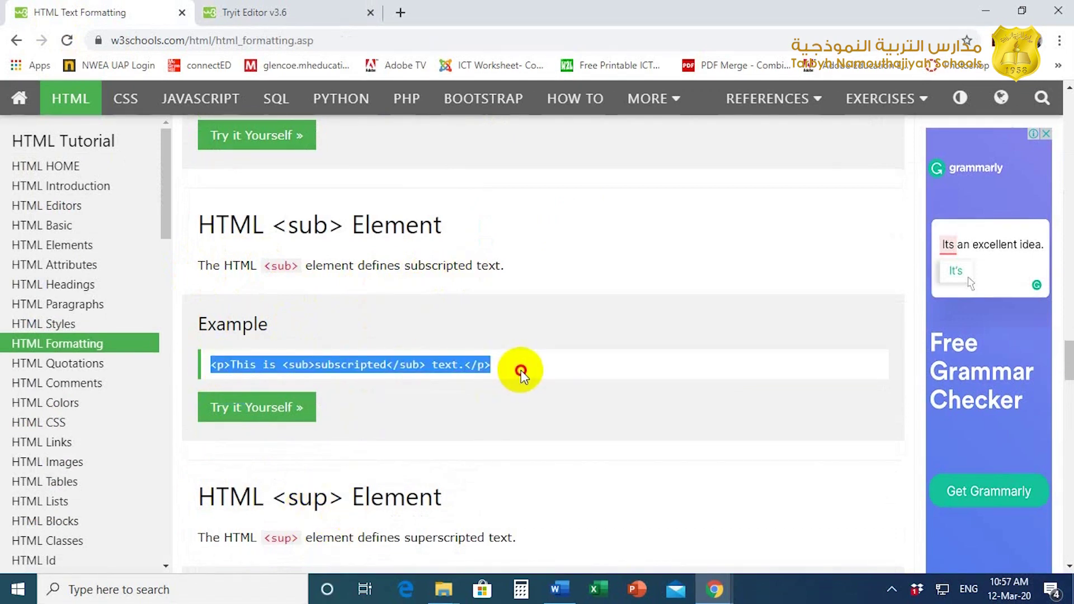
key(ctrl+c)
click(254, 12)
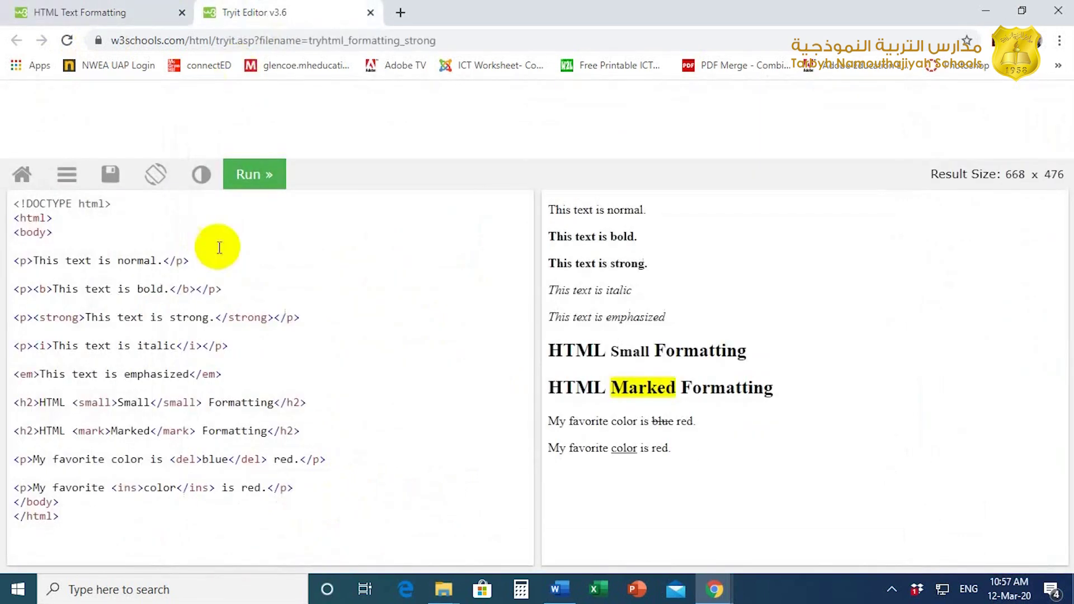
click(294, 488)
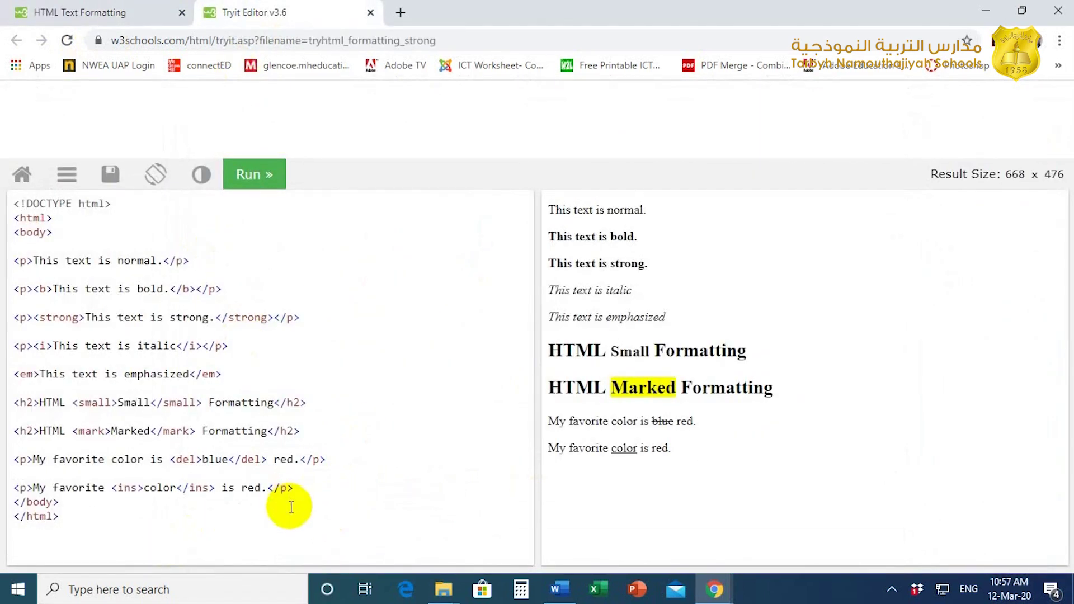
key(Return)
key(Return)
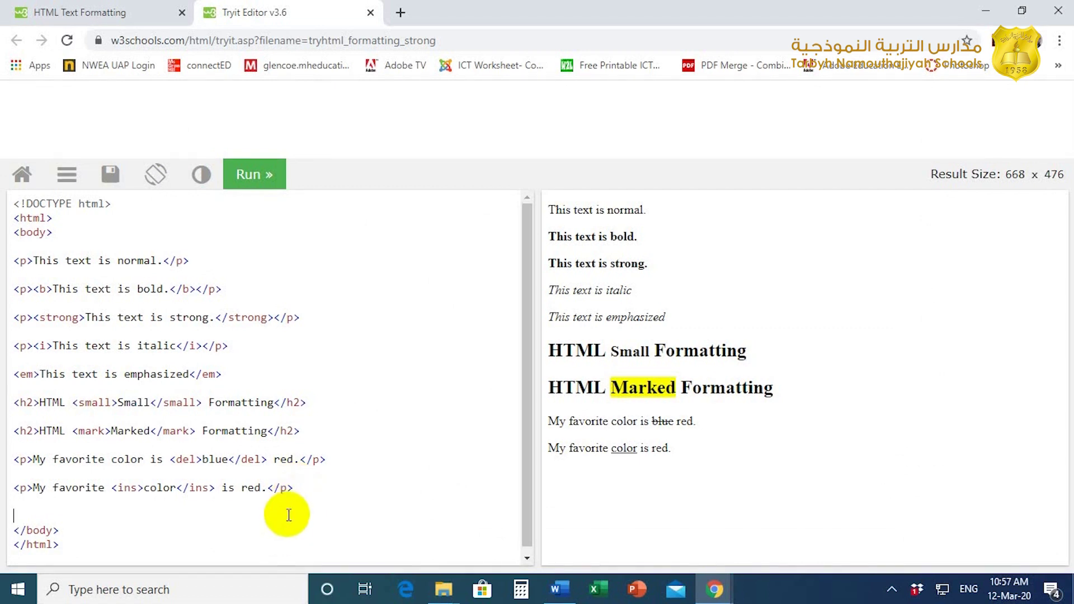
key(Return)
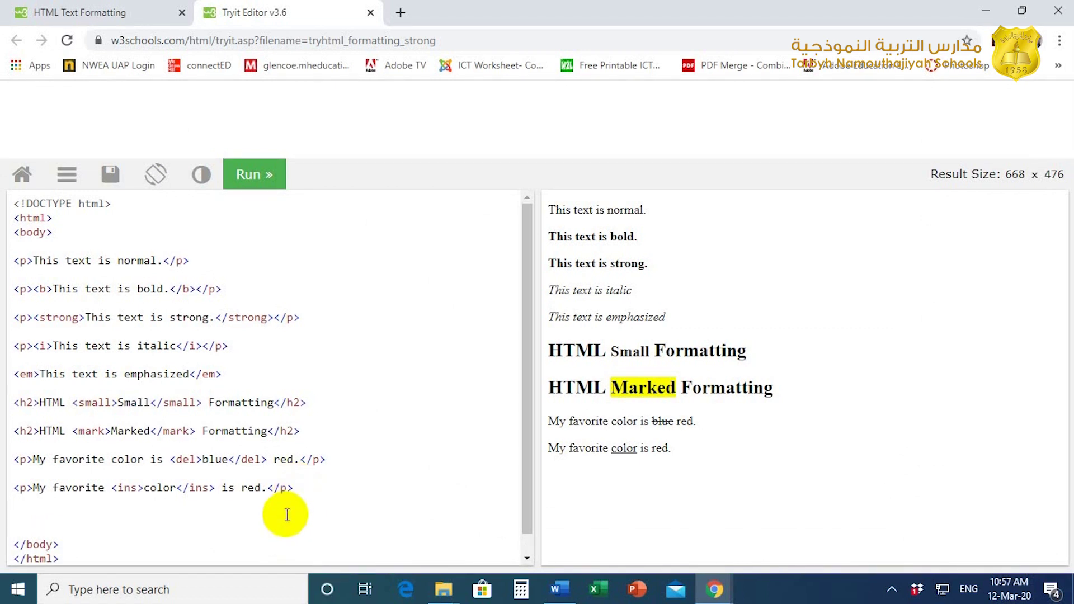
key(alt+Tab)
key(alt+Tab)
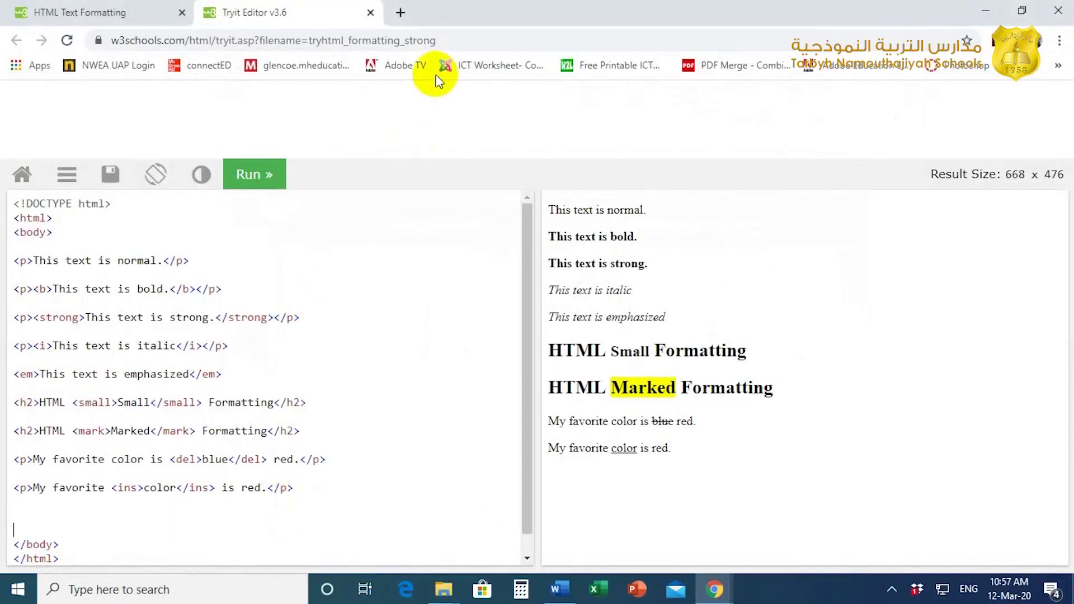
click(37, 12)
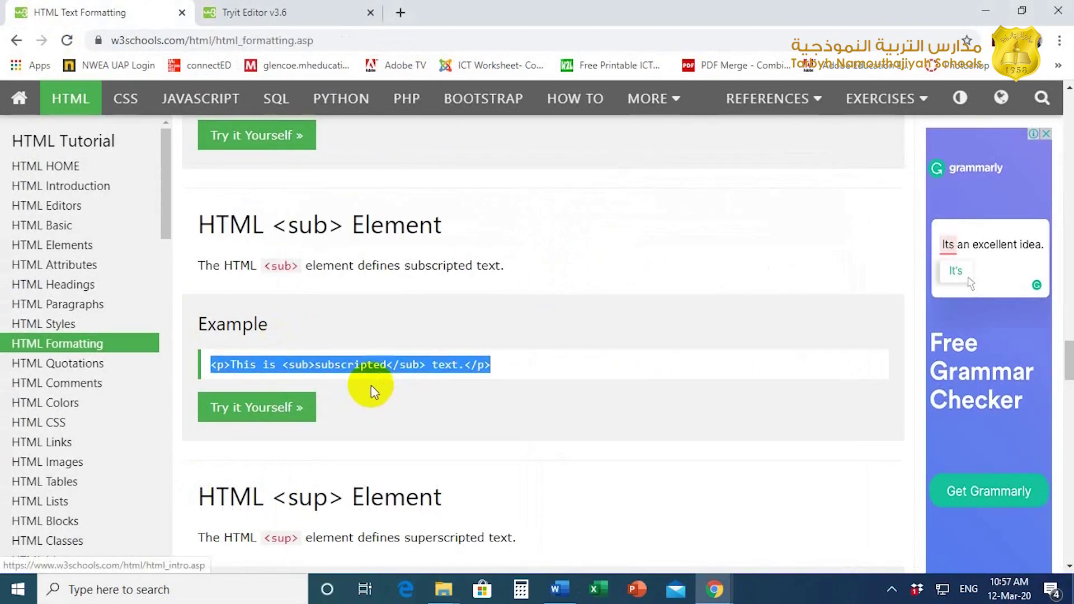
click(254, 11)
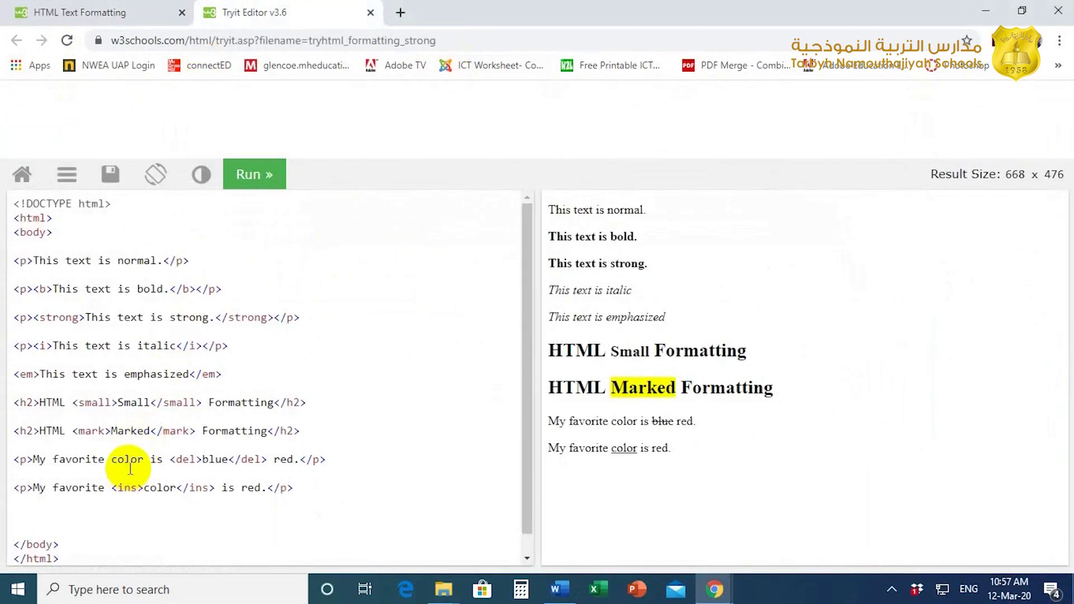
key(ctrl+v)
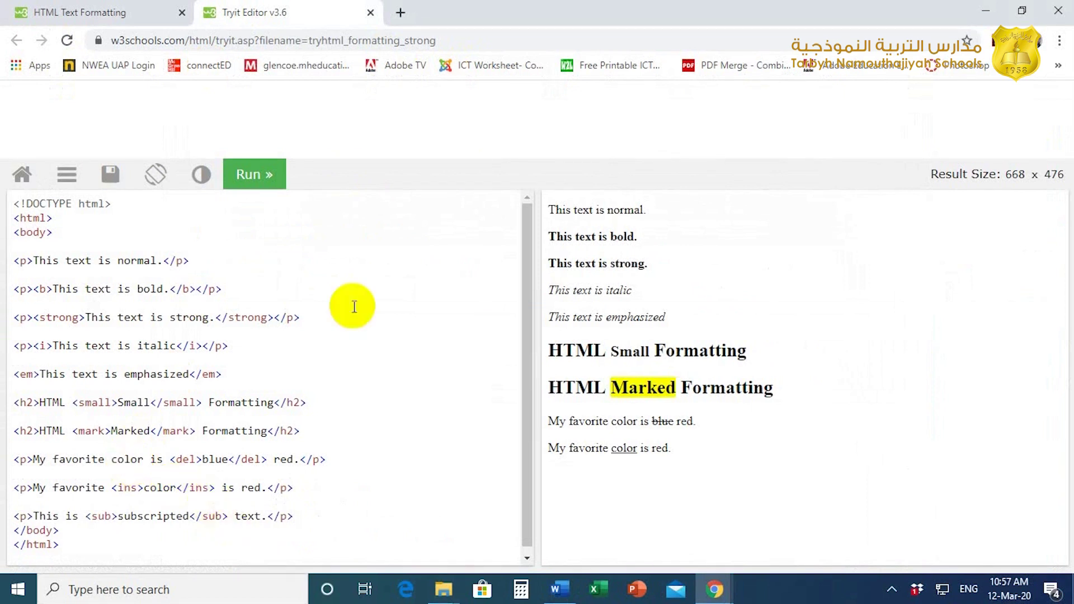
click(284, 178)
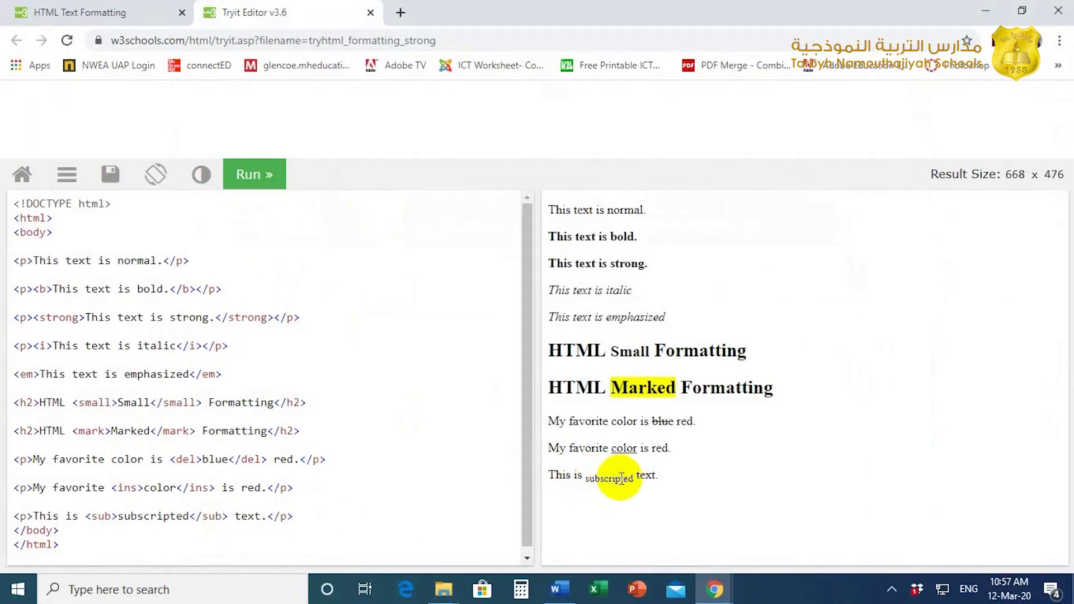
Copy the <sup> example, paste it below the subscript line, and run.
click(87, 14)
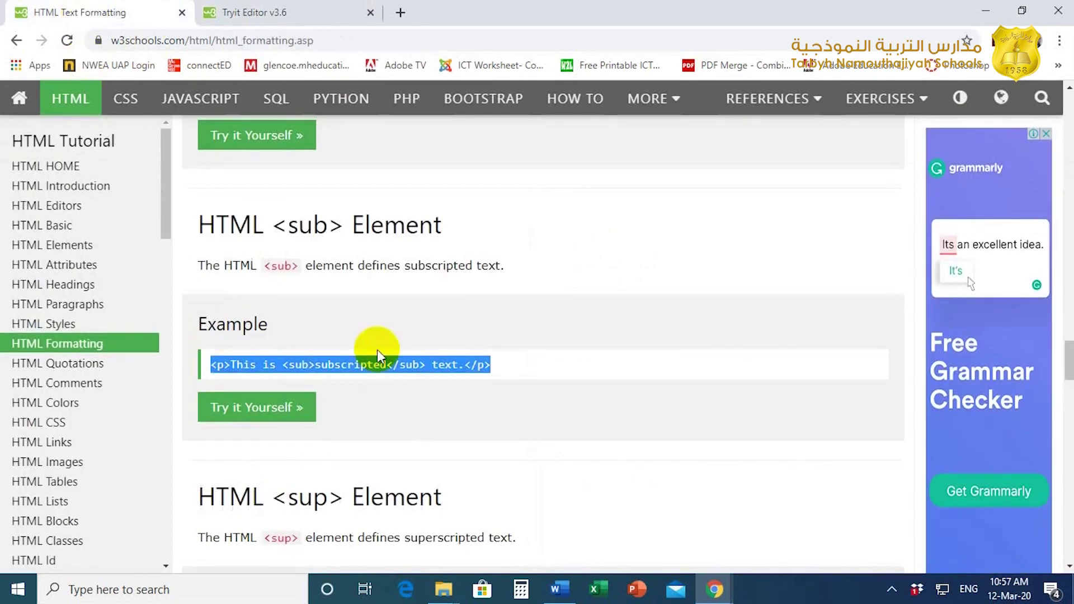
scroll(439, 466, down, 2)
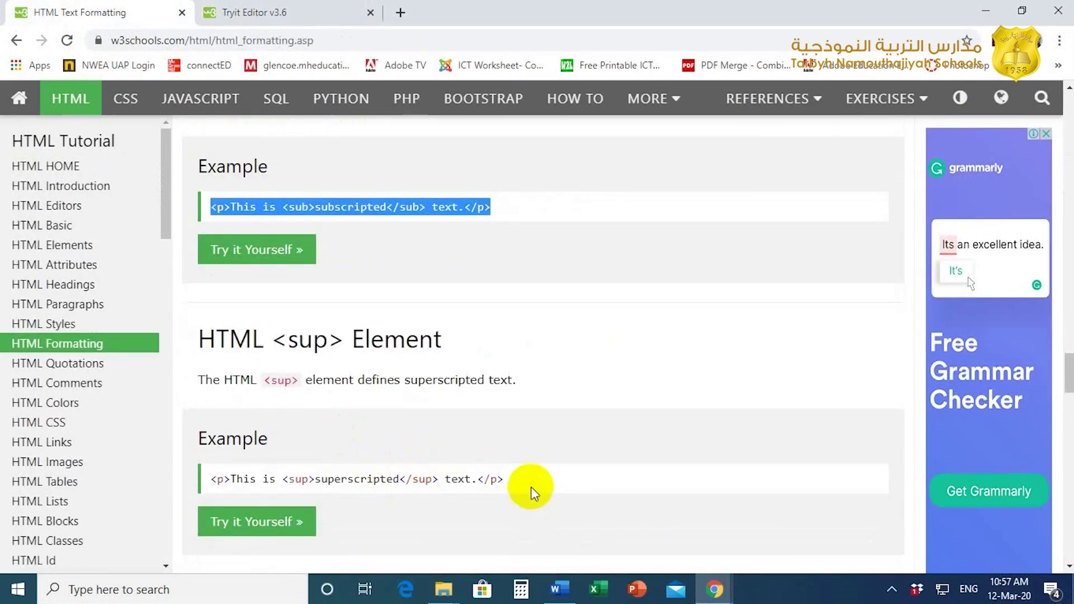
drag(508, 479, 211, 479)
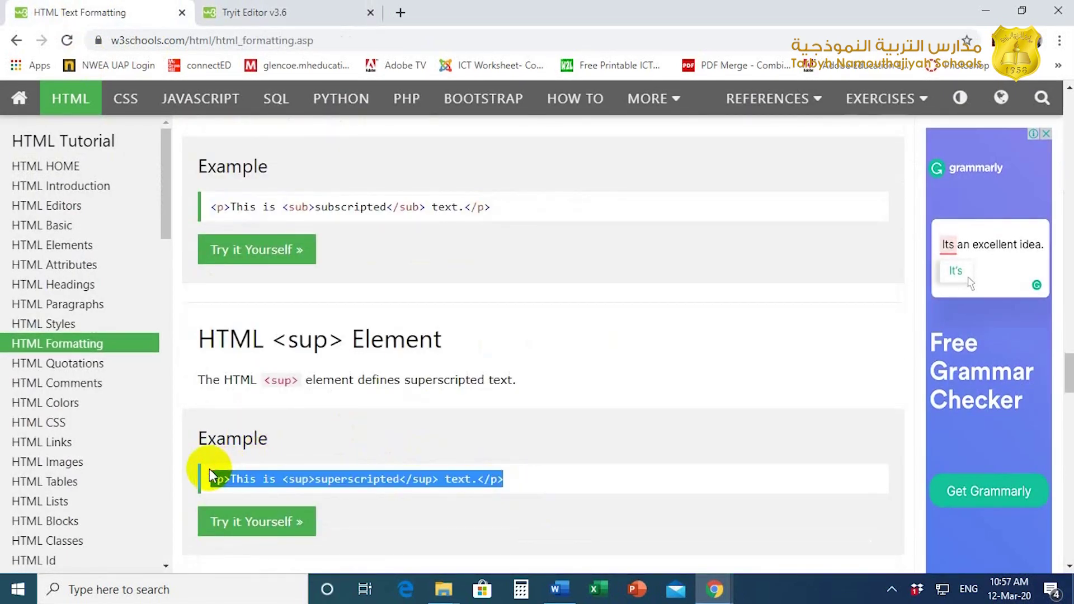
key(ctrl+c)
click(254, 12)
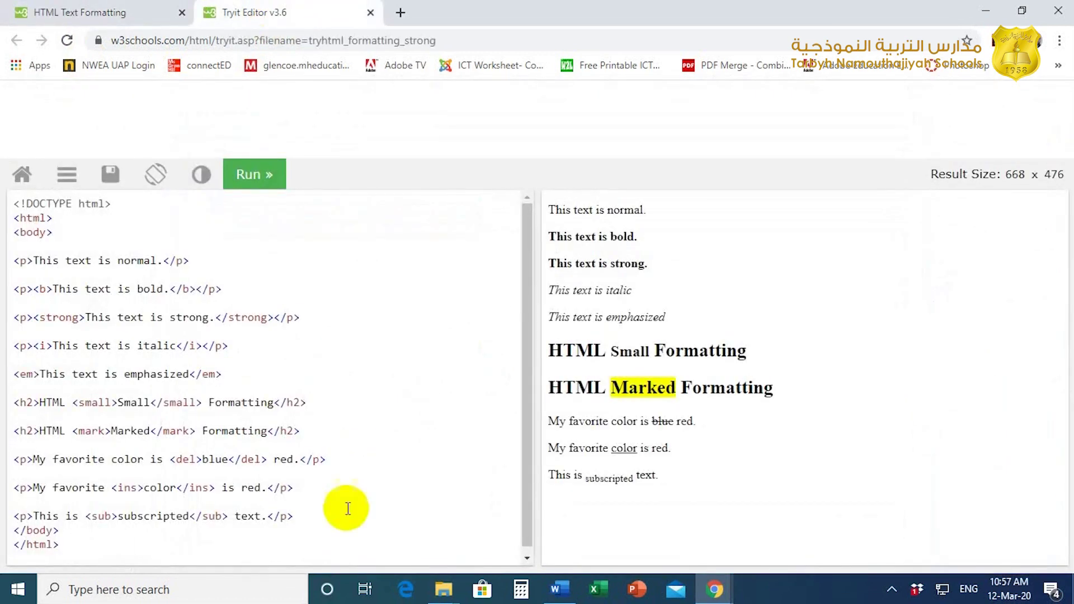
click(308, 521)
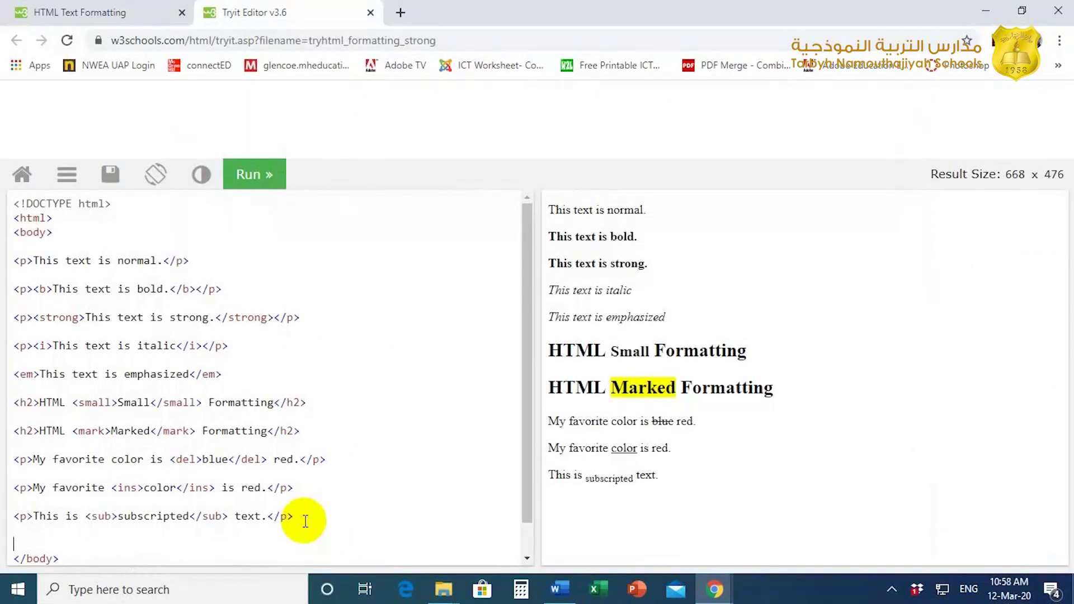
key(Return)
key(ctrl+v)
scroll(458, 454, down, 1)
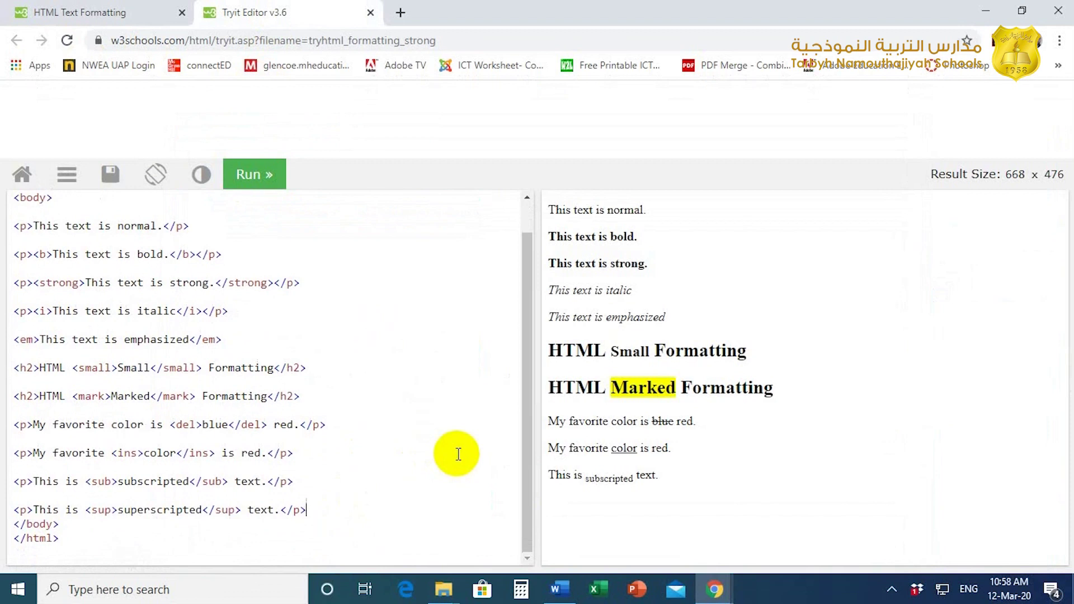
click(255, 174)
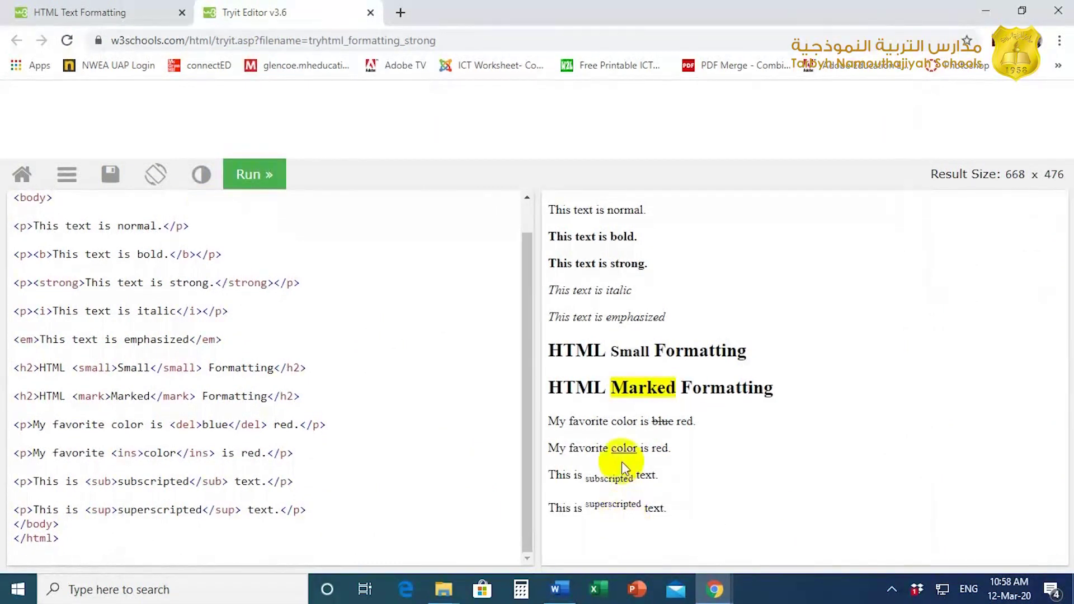
Return to the HTML Text Formatting tutorial tab.
click(68, 12)
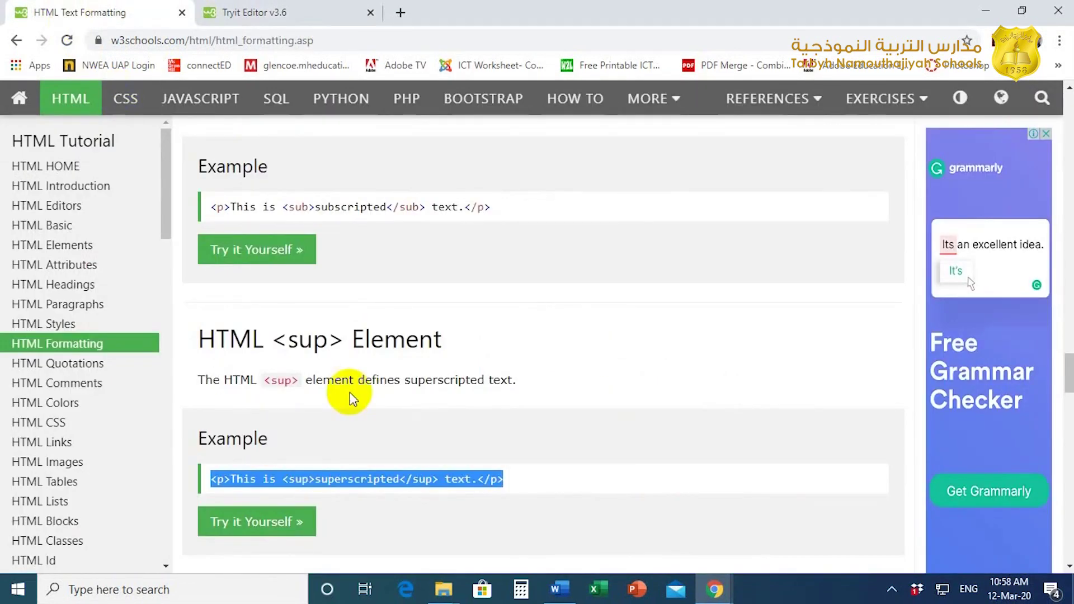
scroll(349, 391, down, 3)
scroll(349, 391, down, 3)
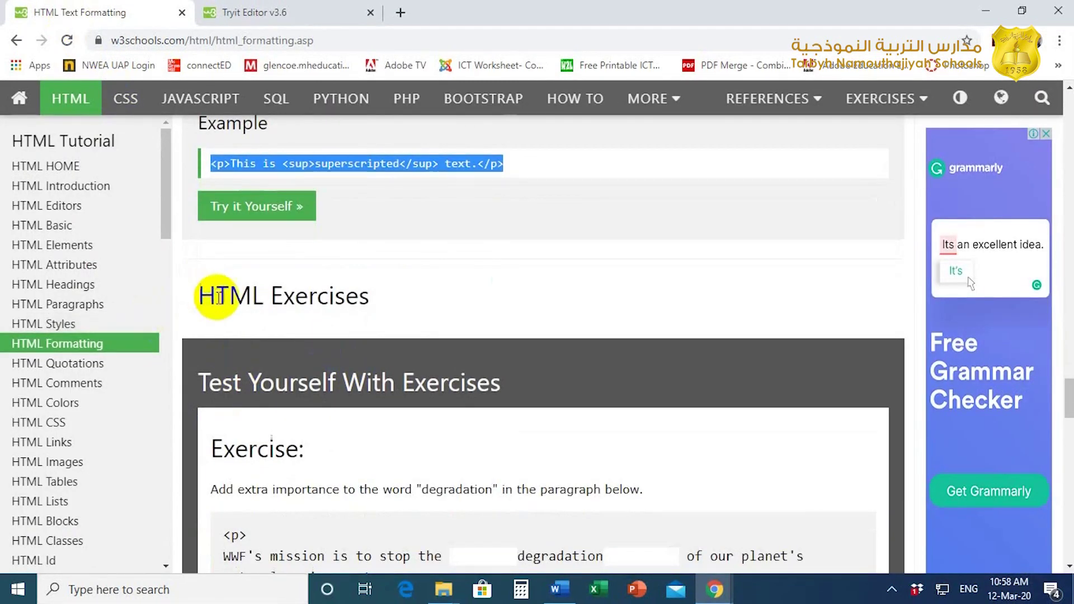
scroll(391, 306, down, 2)
scroll(390, 306, down, 2)
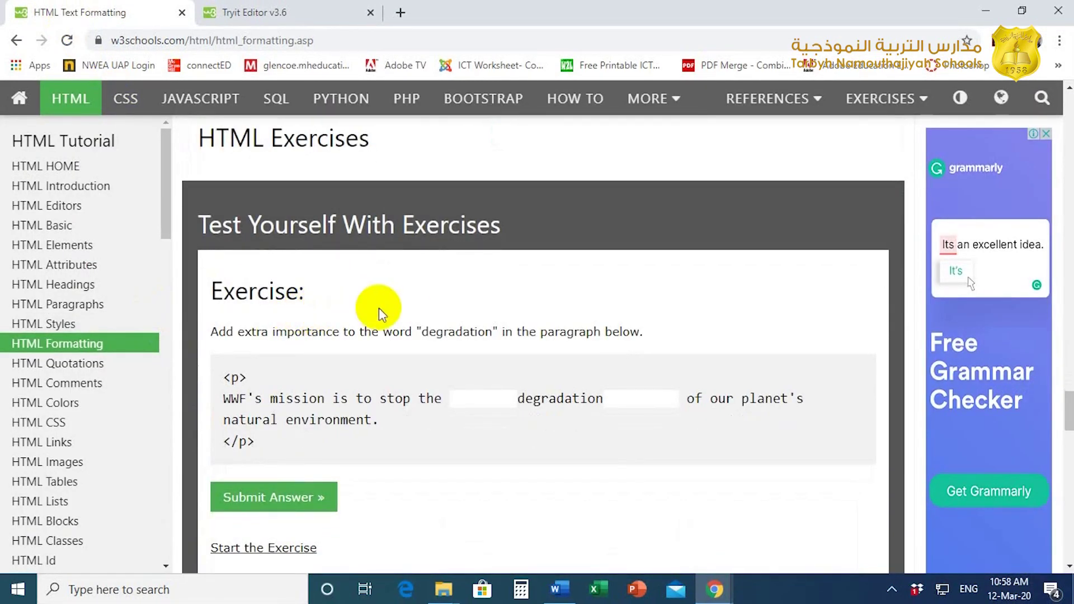
scroll(298, 335, down, 1)
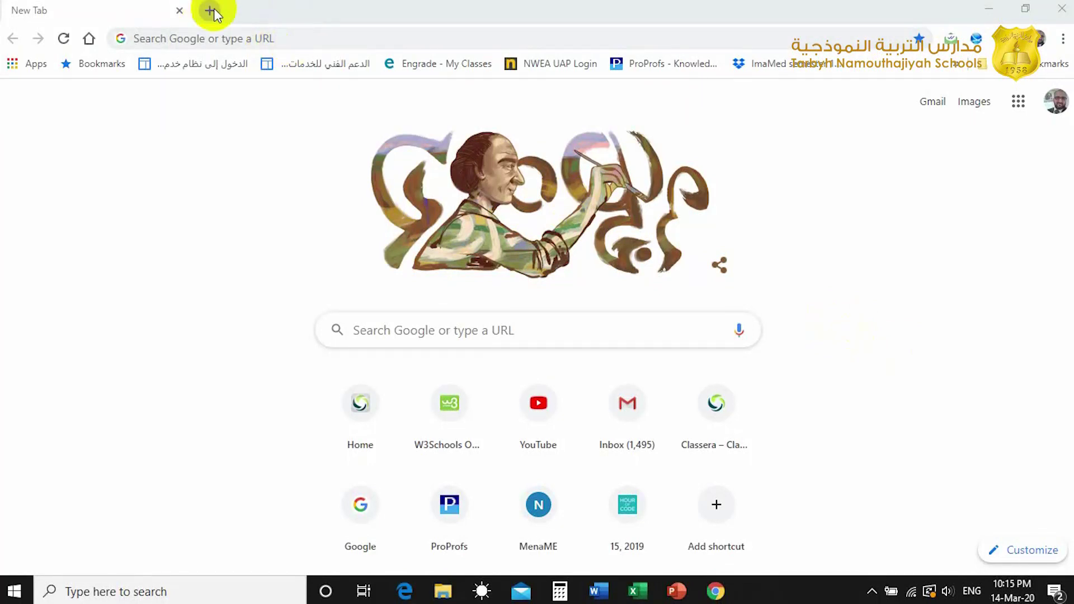
Go to w3schools.com and open the LEARN HTML tutorial.
click(191, 39)
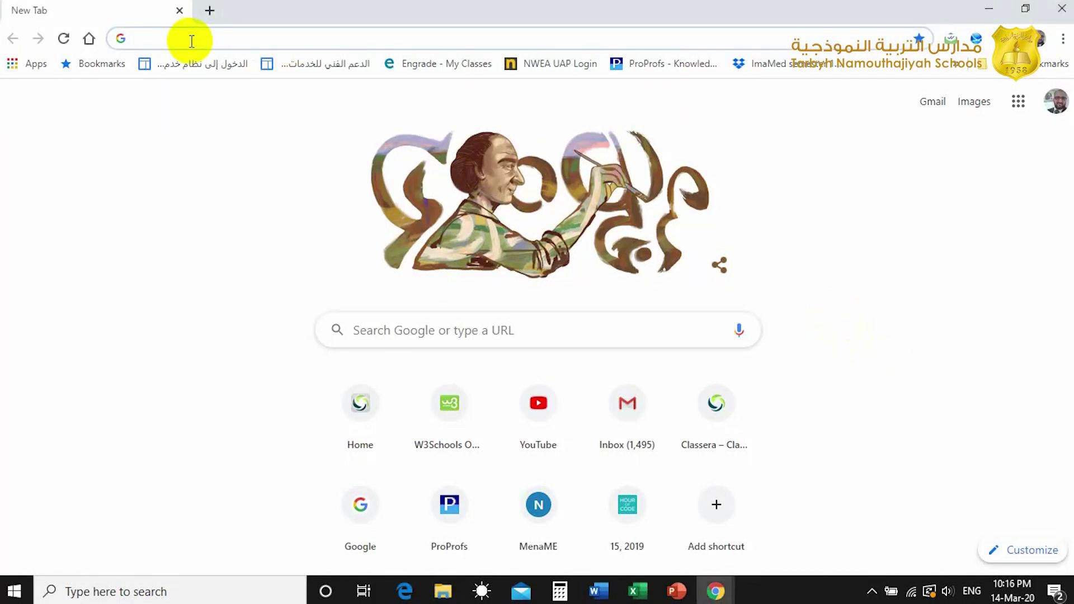
text(w)
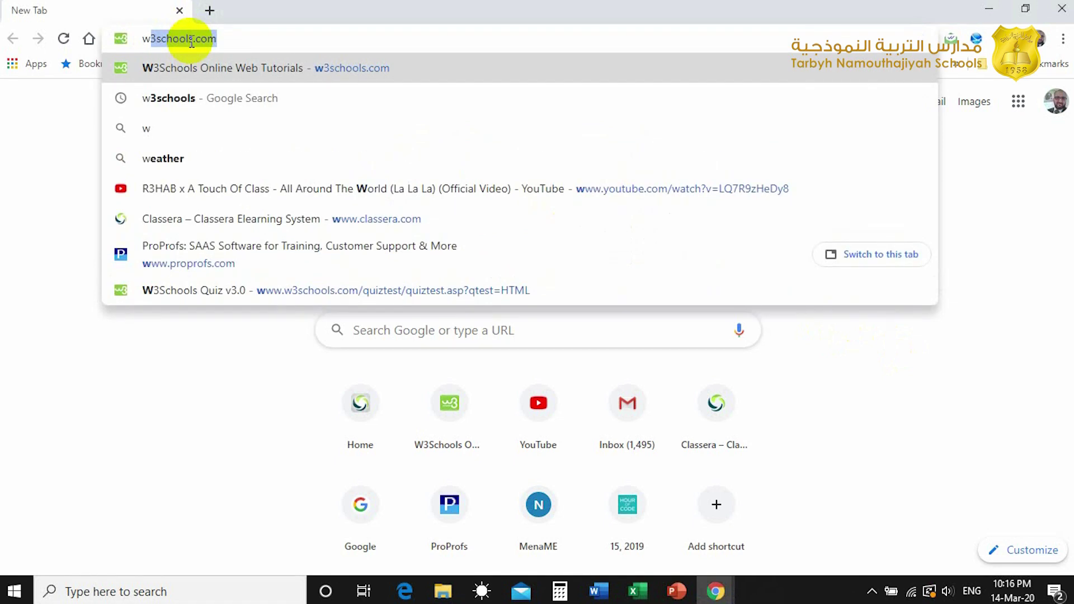
text(3)
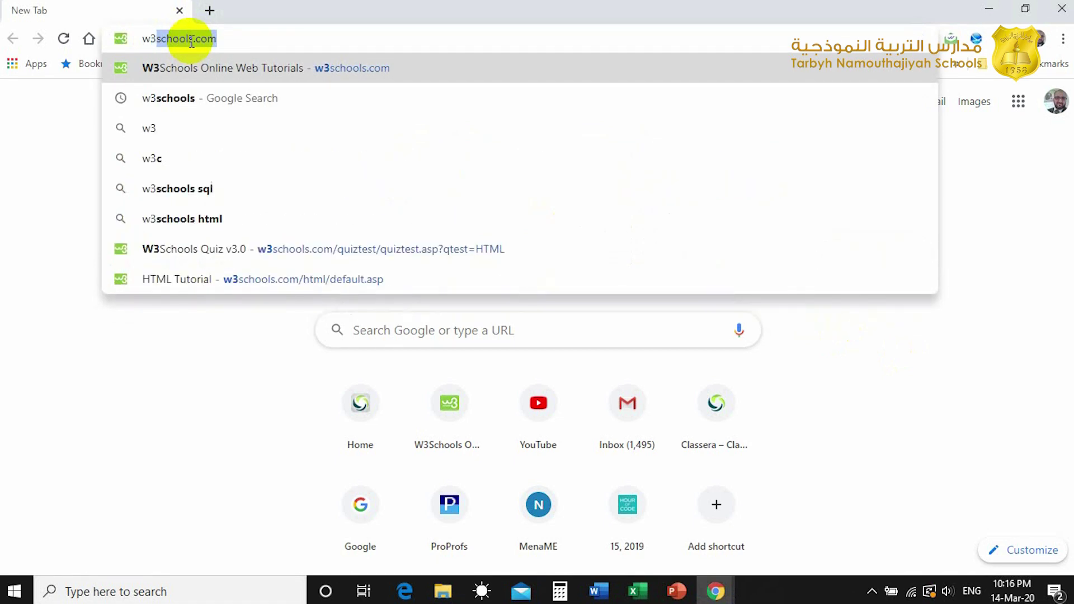
text(schools.com)
key(Return)
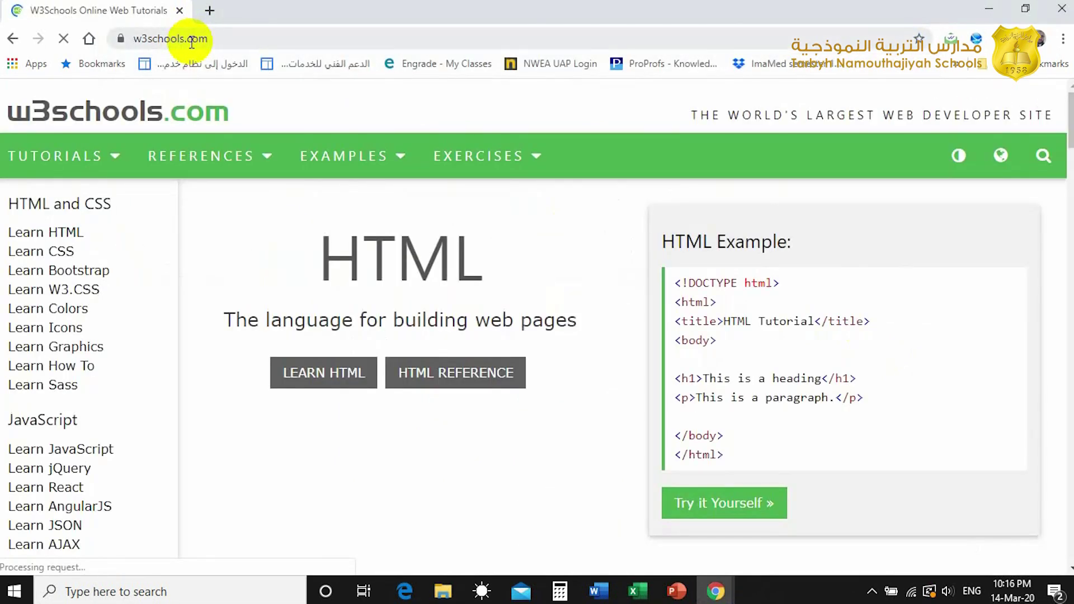
click(324, 385)
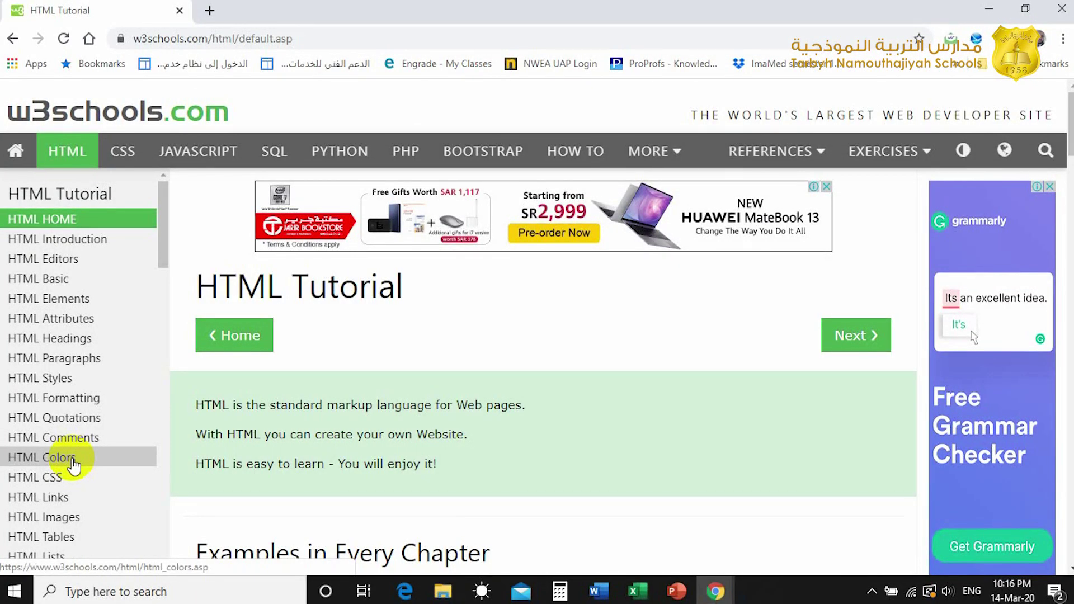
Open the HTML Formatting lesson's text formatting example in the Tryit Editor.
click(74, 401)
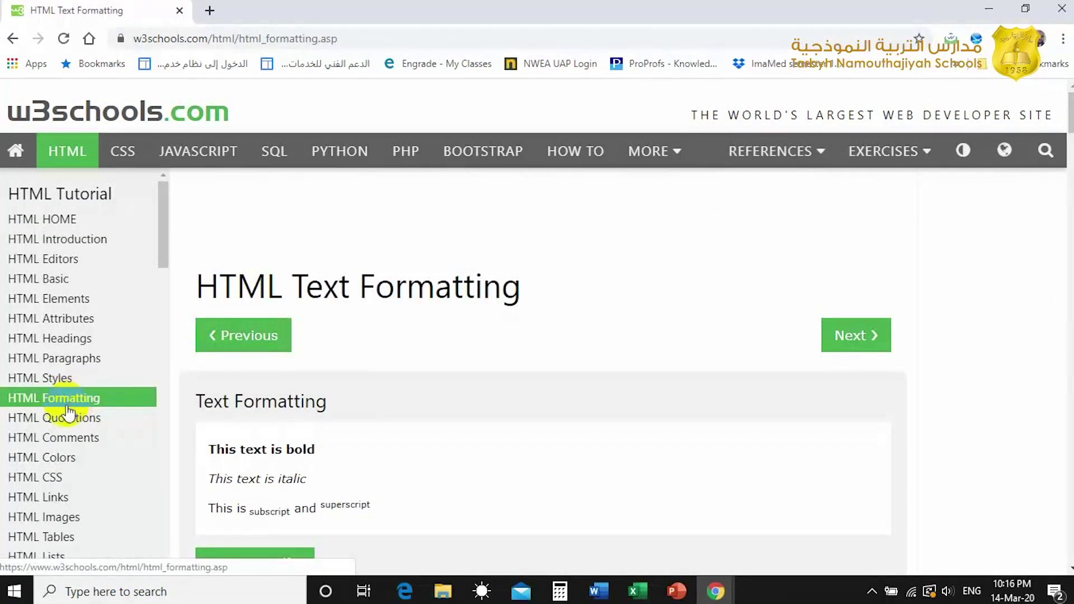
scroll(202, 369, down, 1)
scroll(202, 370, down, 1)
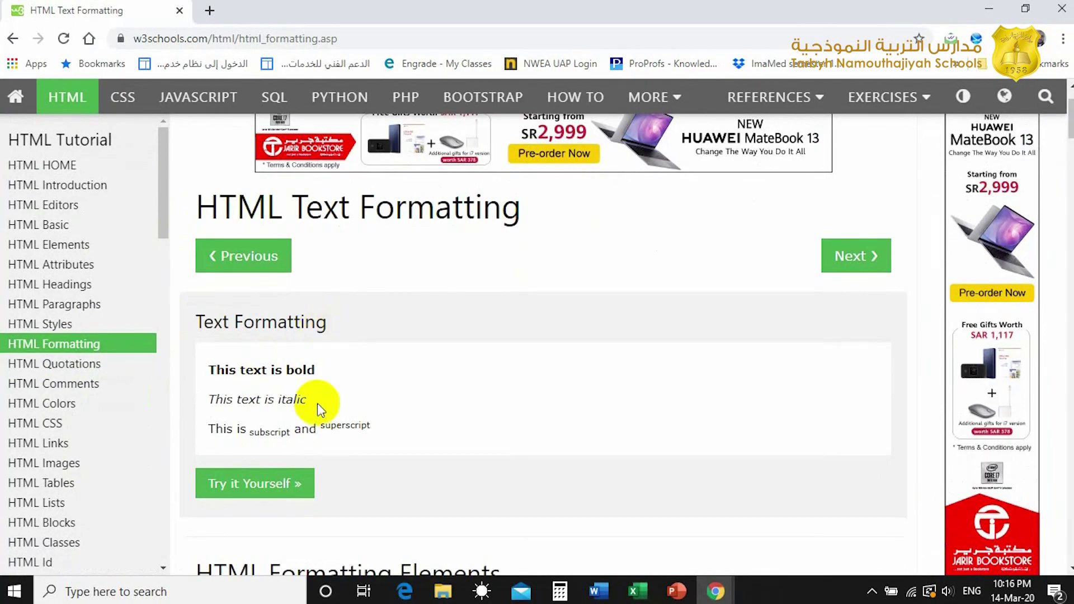
click(247, 488)
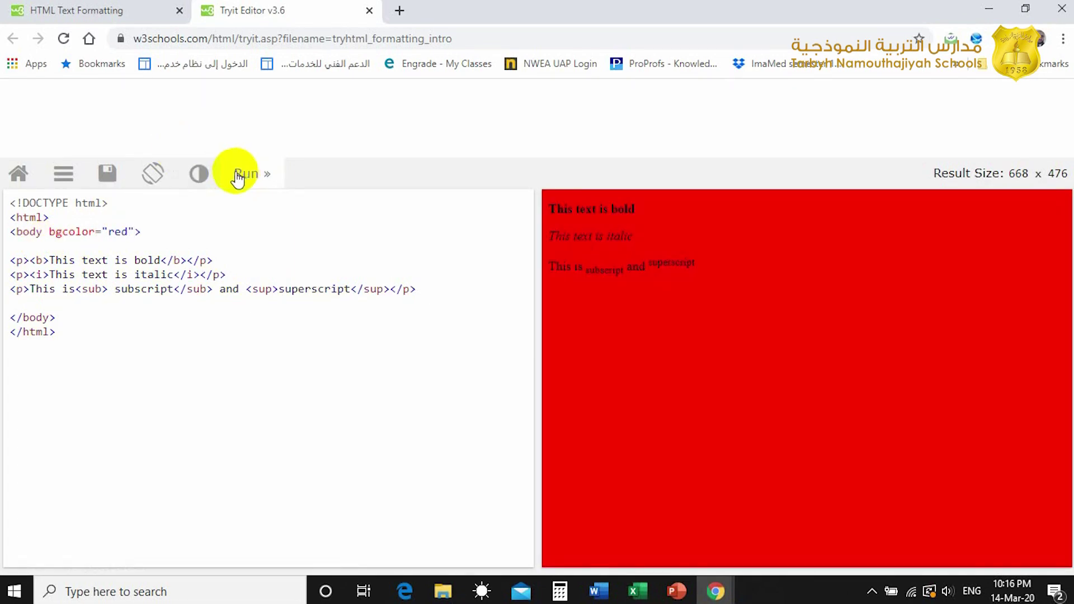
Open the HTML Color Picker page from the formatting tutorial.
click(75, 10)
scroll(663, 319, down, 2)
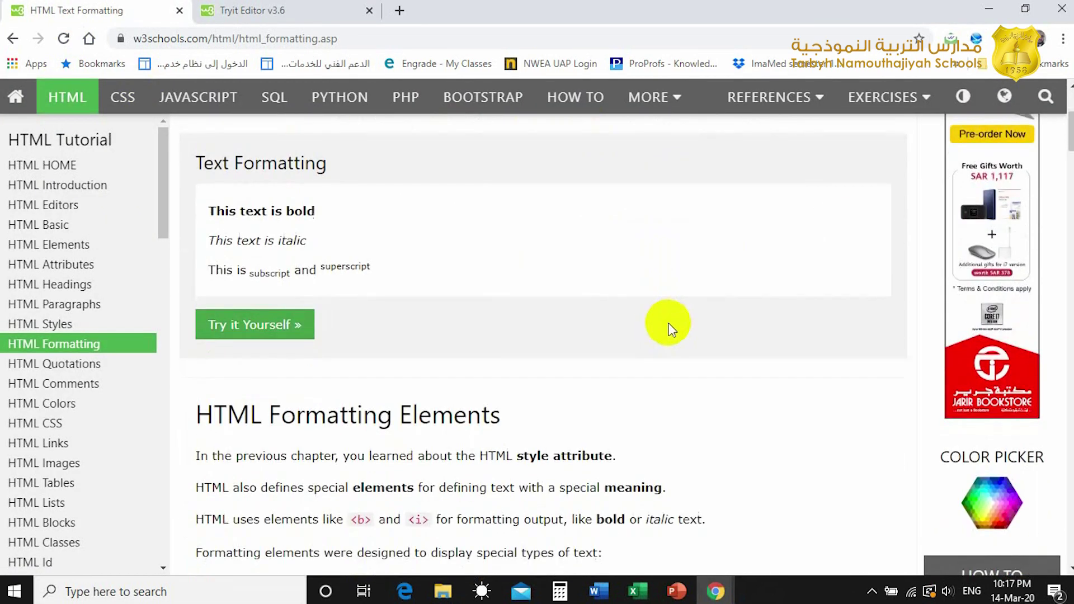
right_click(1001, 482)
click(995, 495)
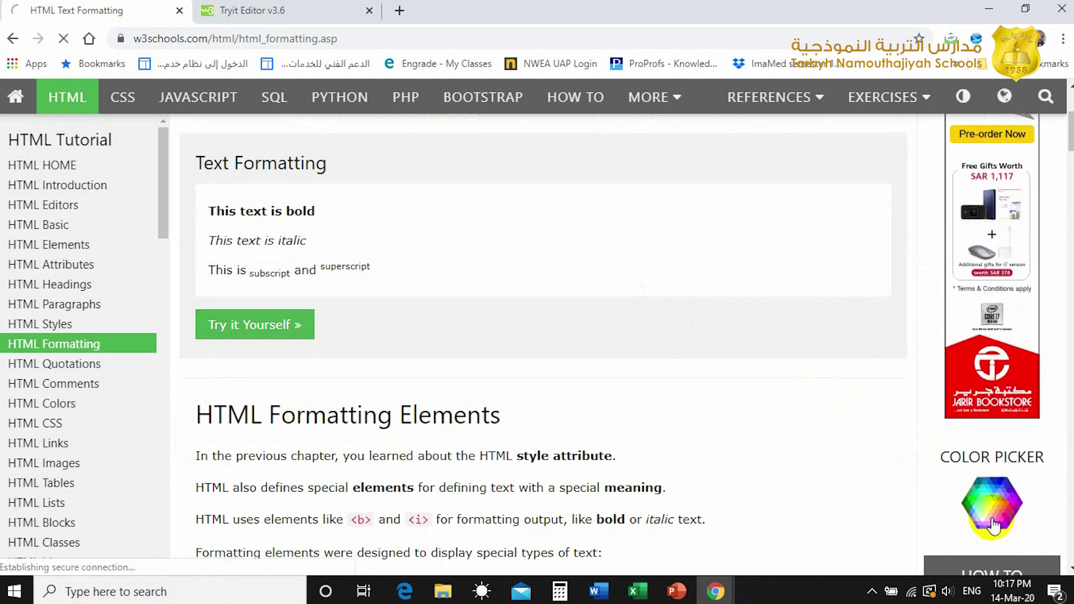
click(995, 500)
scroll(486, 347, down, 2)
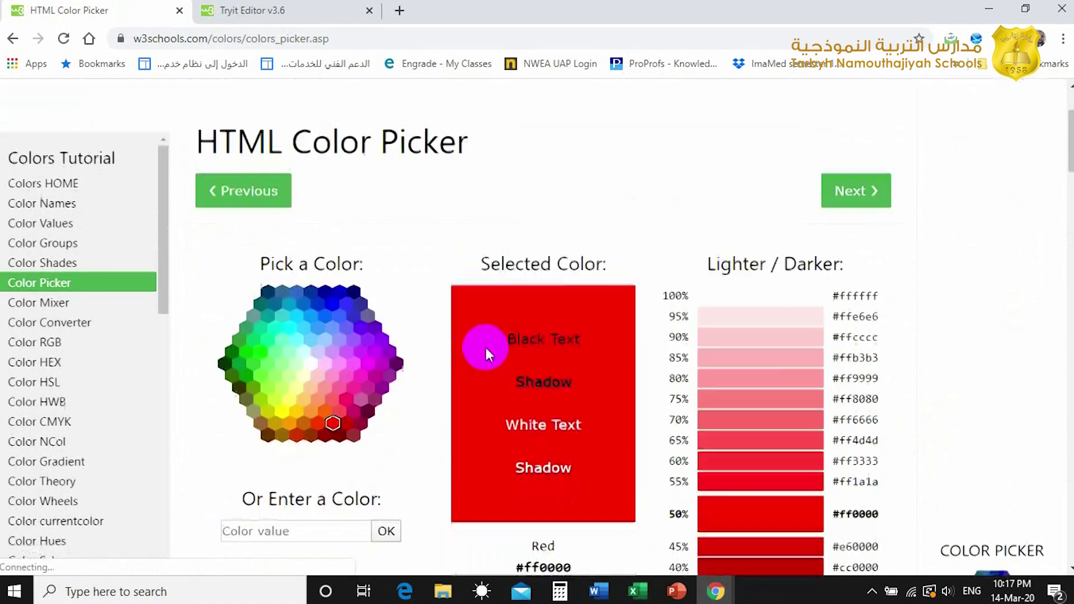
Pick red on the color wheel and copy the lighter shade #ff8080.
click(332, 341)
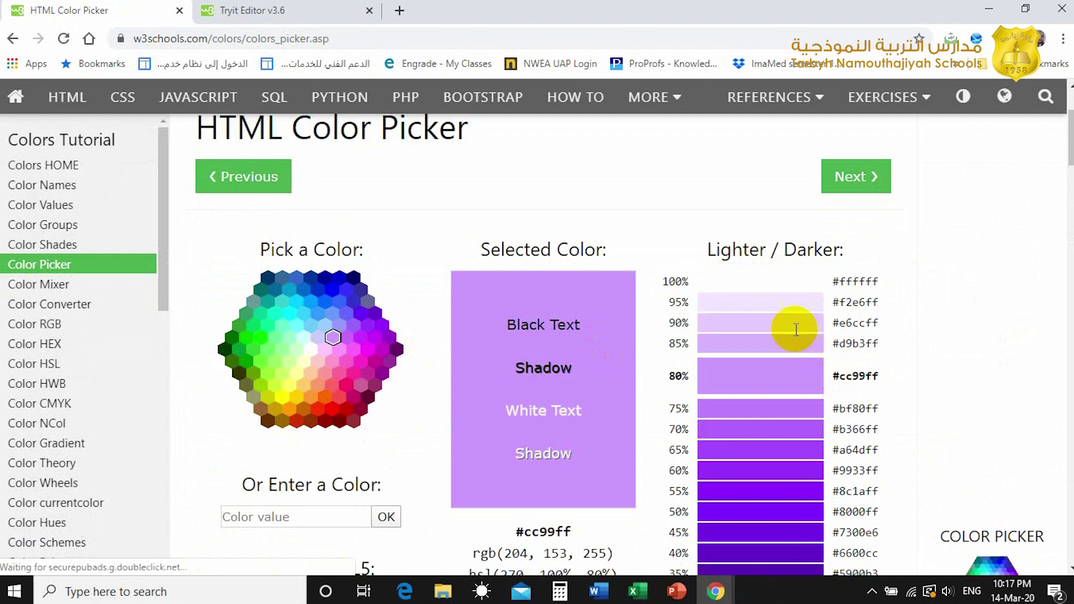
click(346, 363)
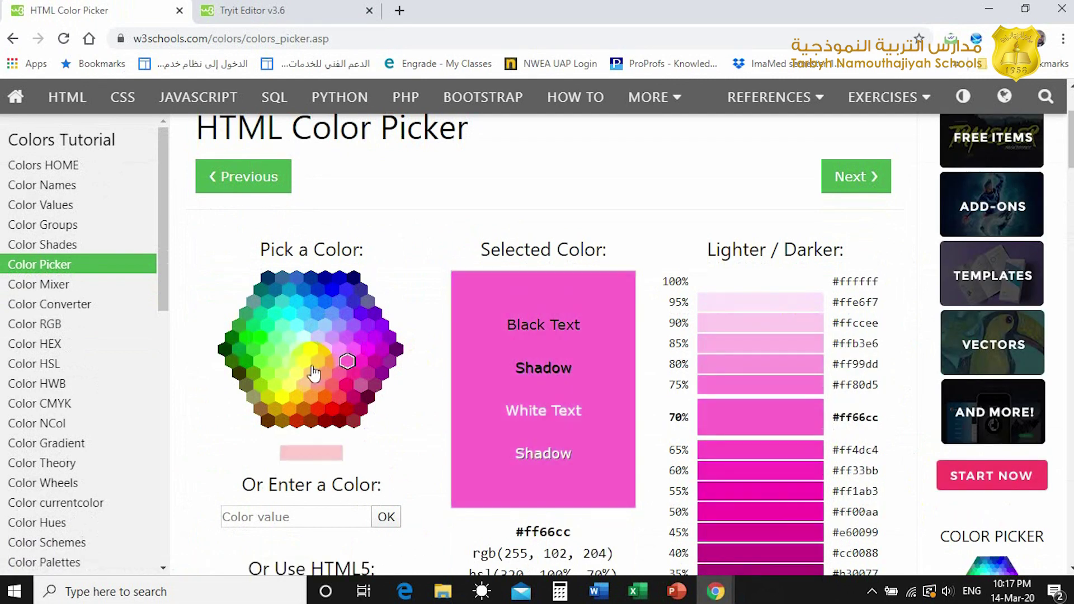
click(311, 326)
click(352, 363)
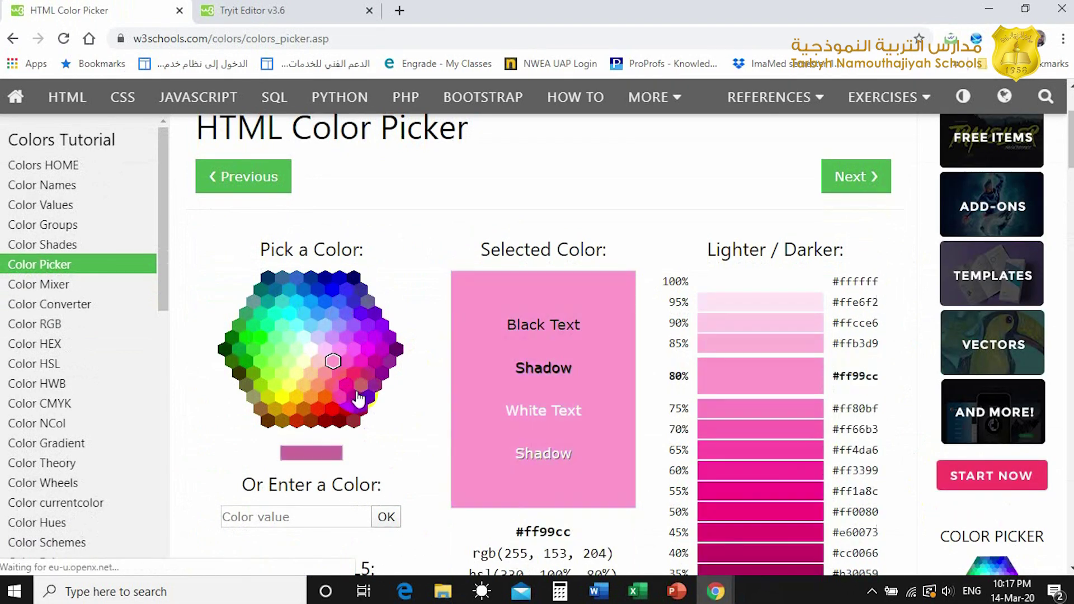
click(332, 409)
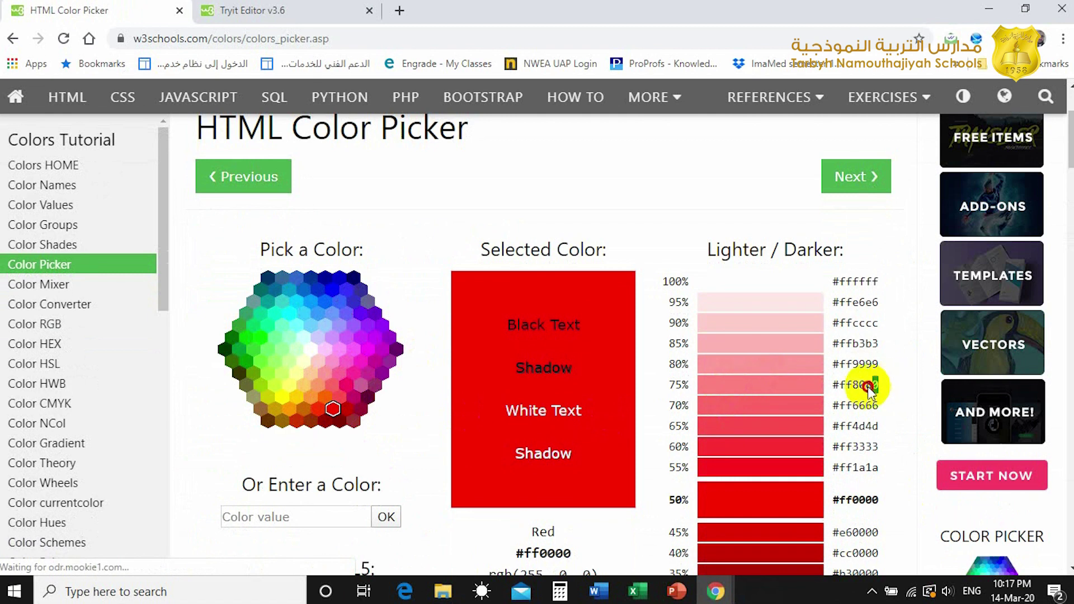
drag(876, 385, 838, 387)
right_click(847, 388)
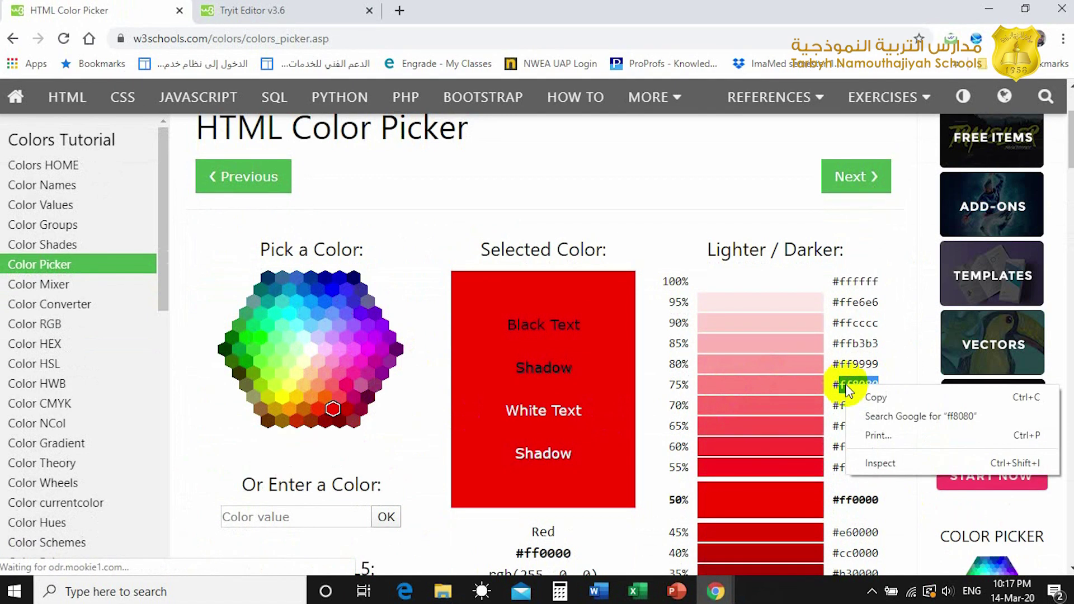
click(876, 397)
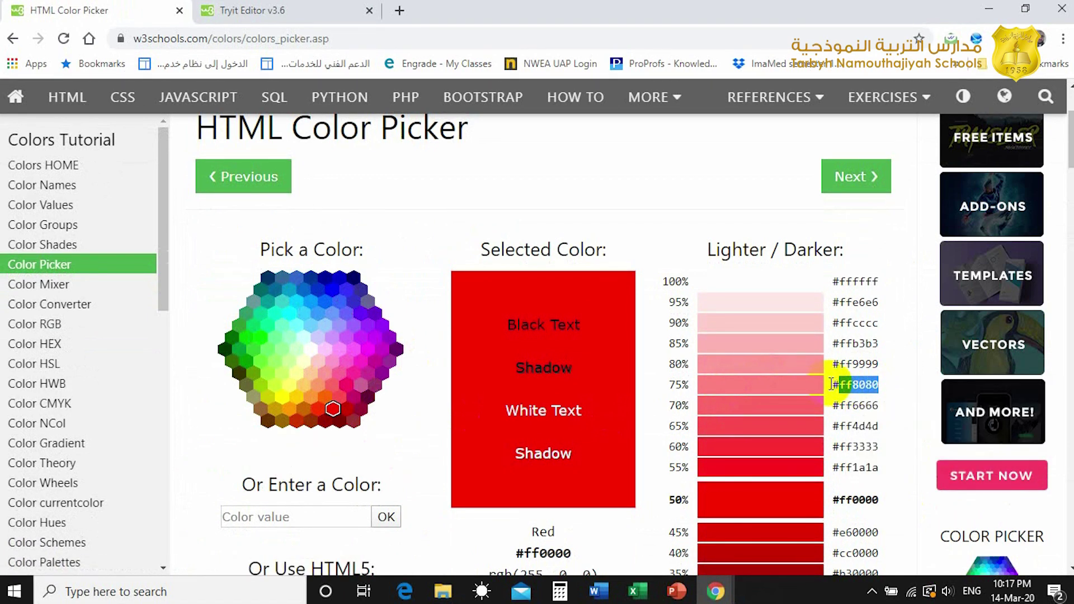
drag(831, 384, 826, 385)
right_click(861, 383)
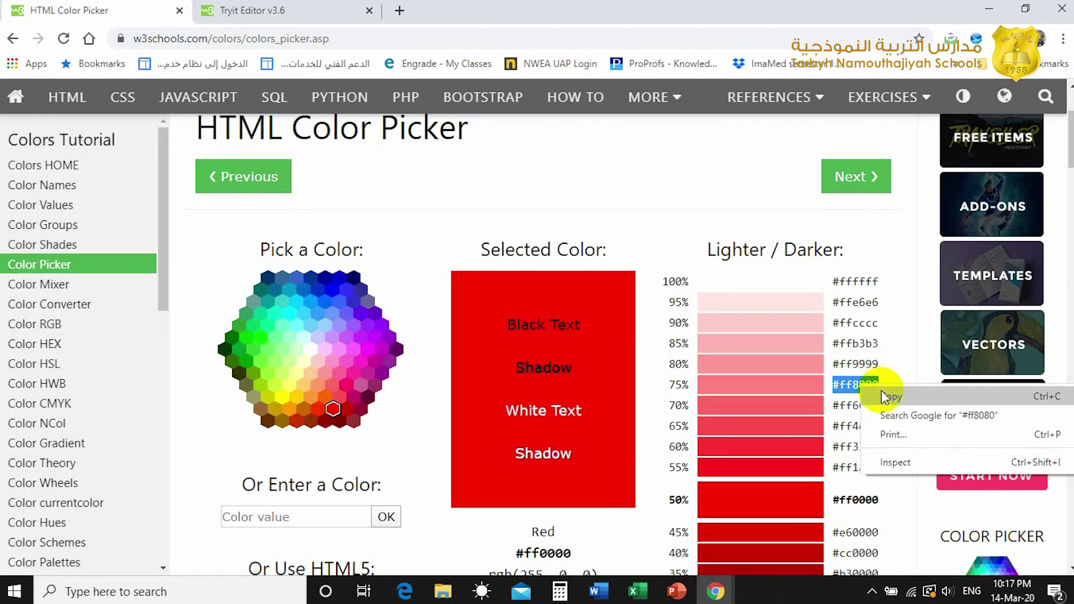
click(887, 396)
Replace 'red' in the body bgcolor with #ff8080 and run the code.
click(252, 10)
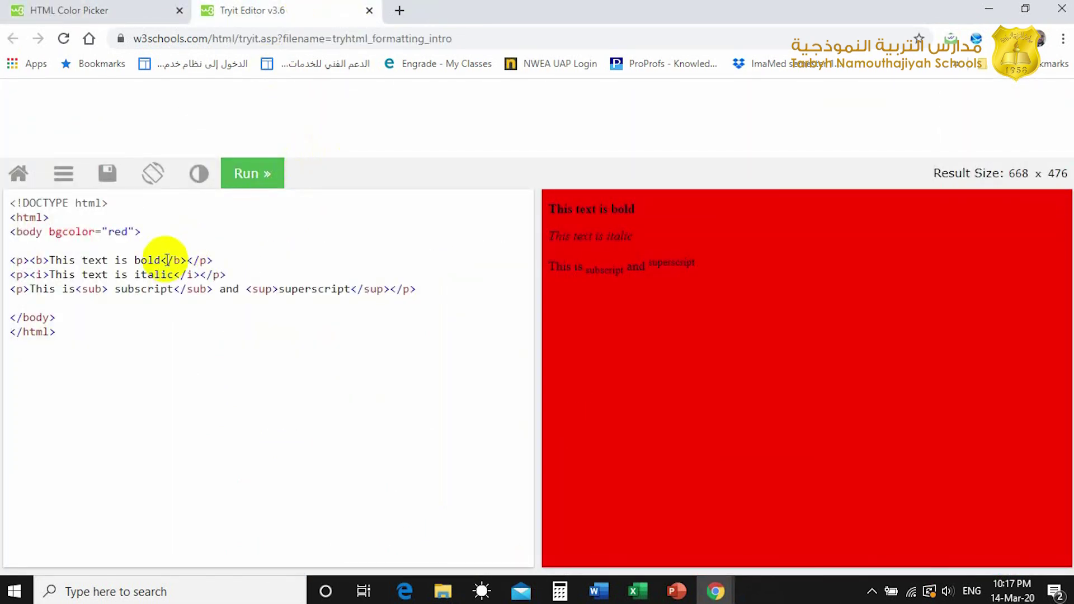
click(113, 231)
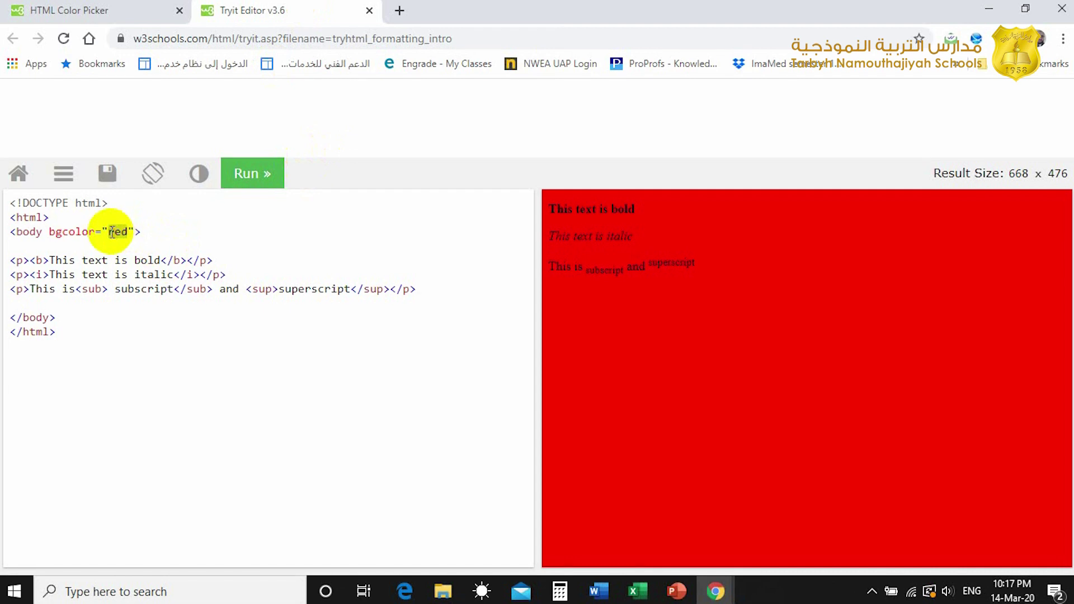
key(ctrl+v)
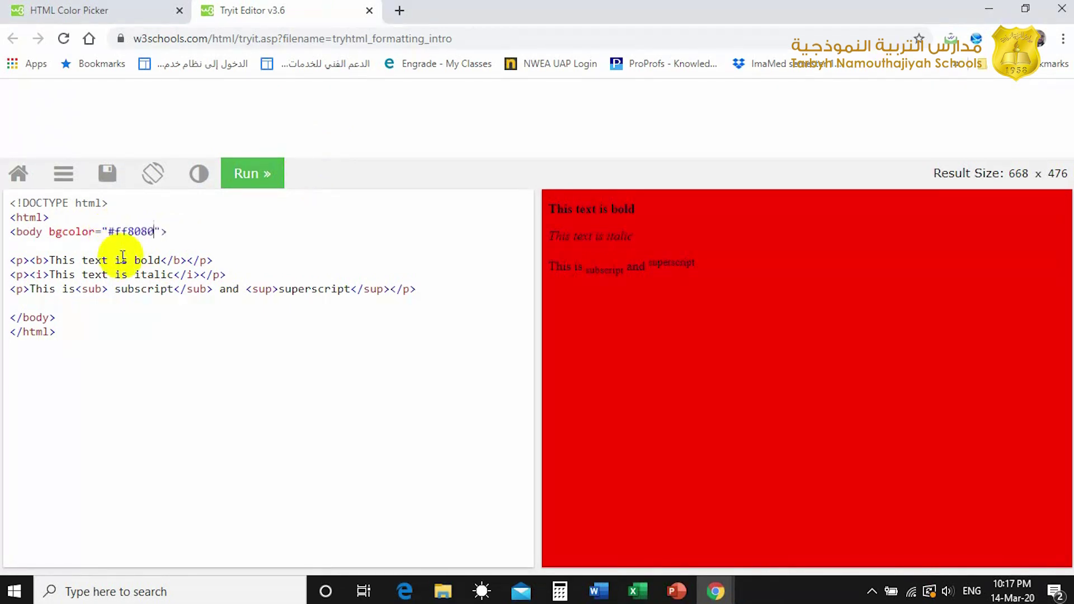
click(246, 174)
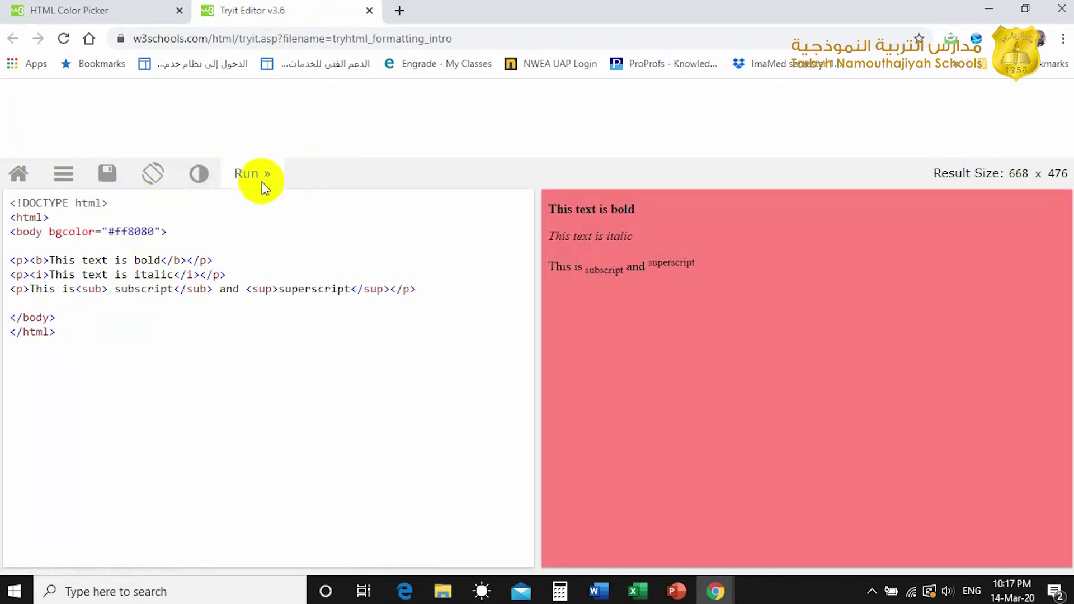
click(285, 267)
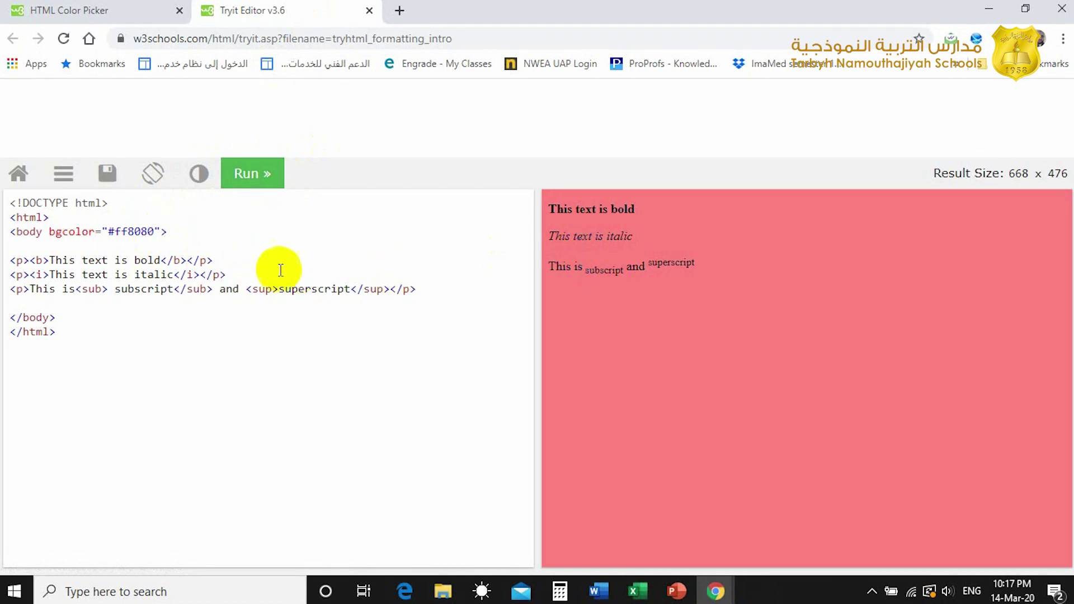
Go from the Color Picker page to the HTML Colors chapter.
click(79, 10)
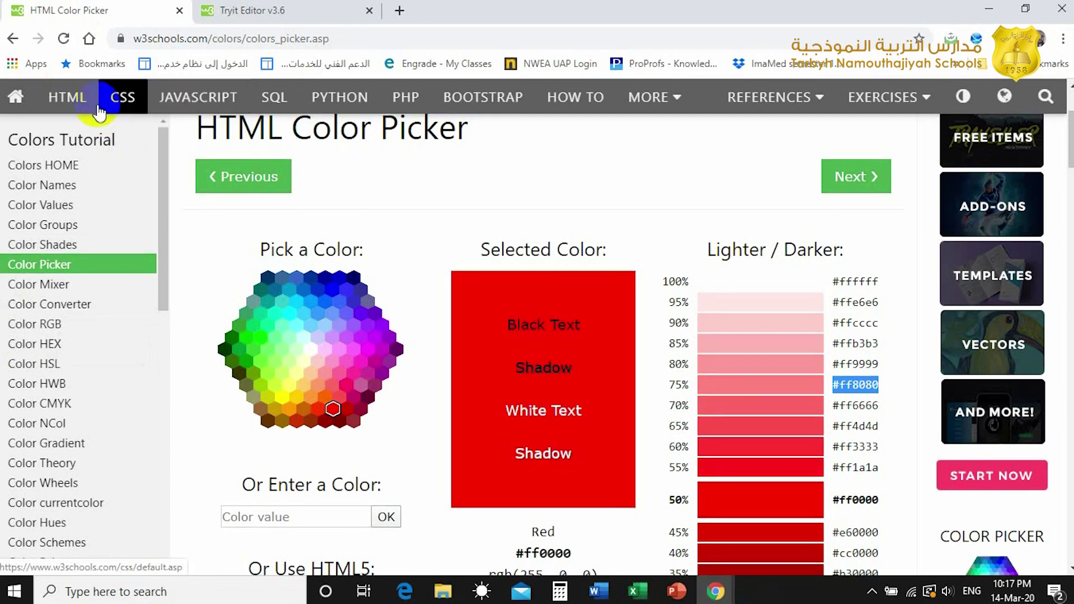
click(71, 99)
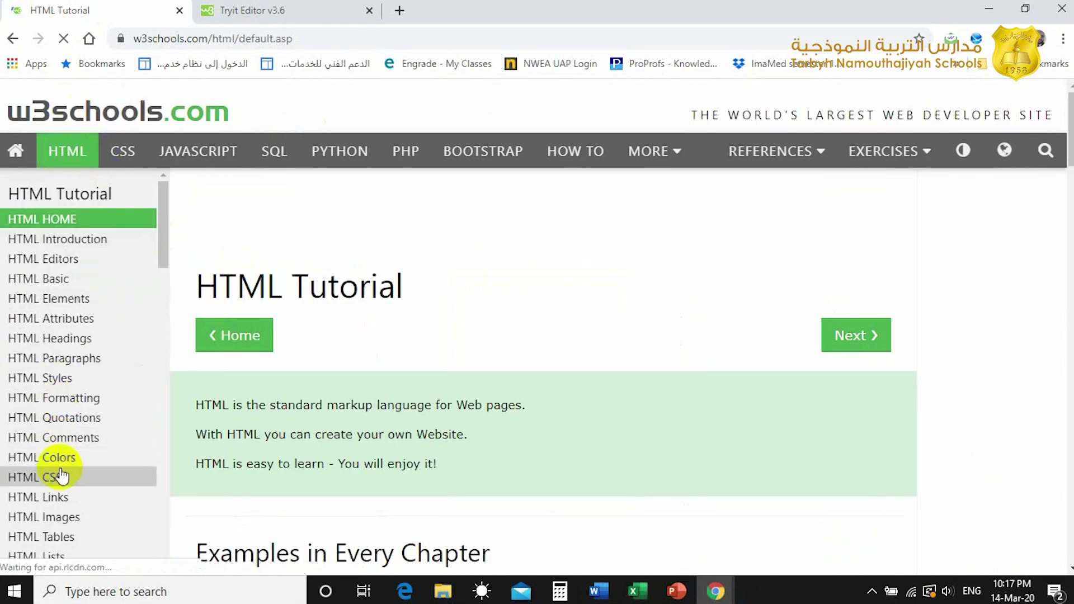
click(42, 458)
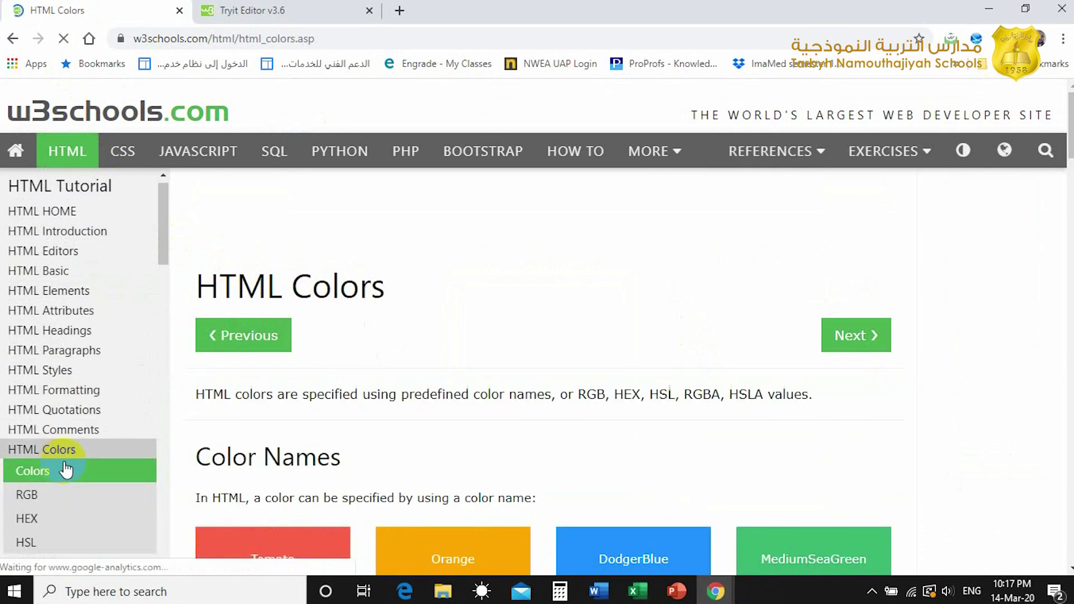
scroll(419, 361, down, 1)
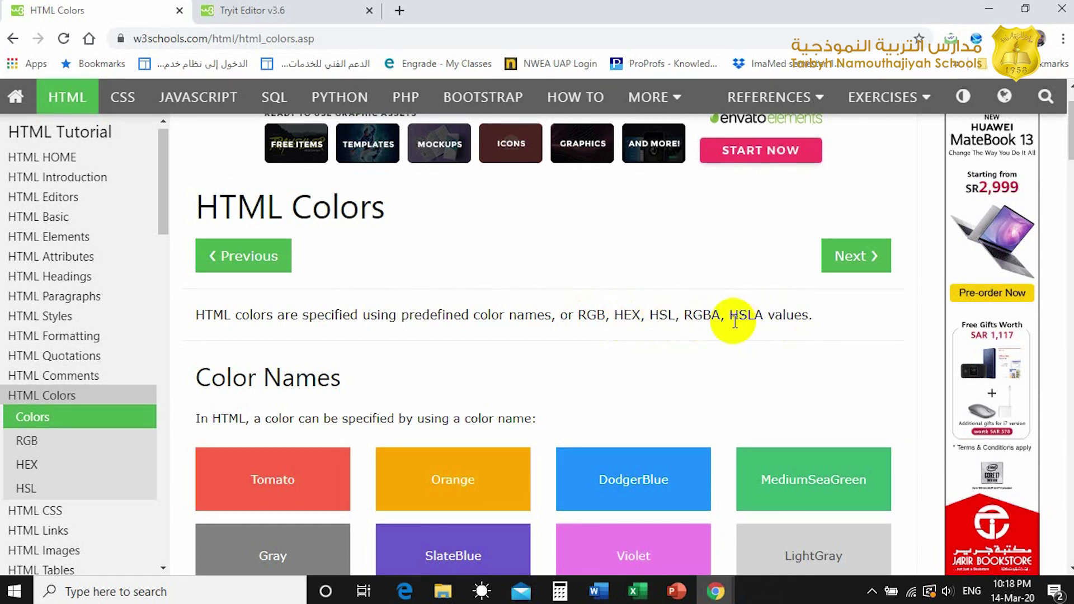
scroll(474, 334, down, 2)
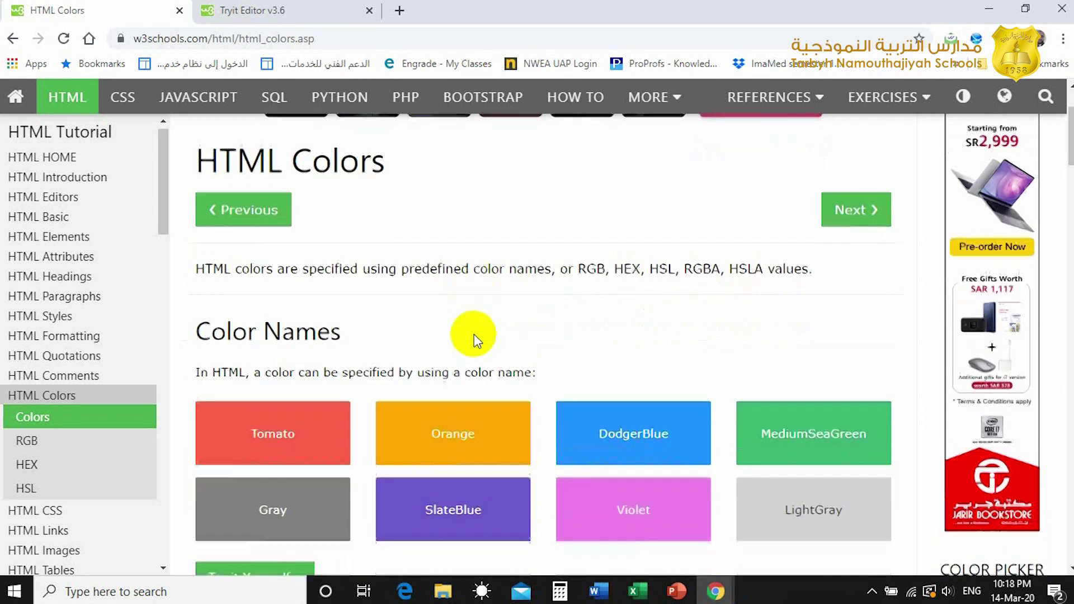
scroll(205, 337, down, 2)
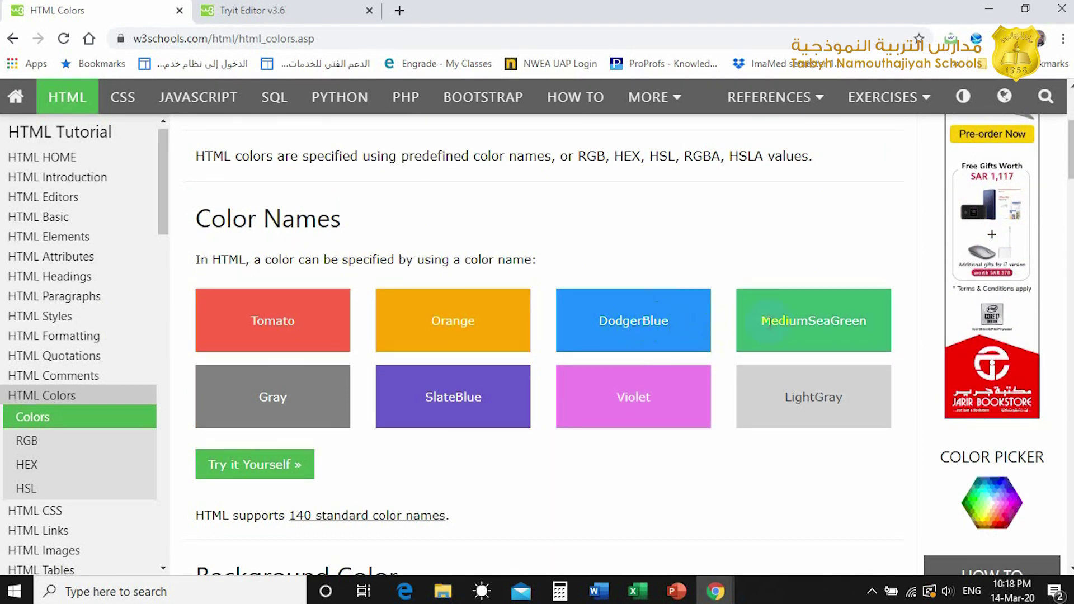
Open the color names example, then remove the body's bgcolor="Tomato" and rerun.
click(255, 464)
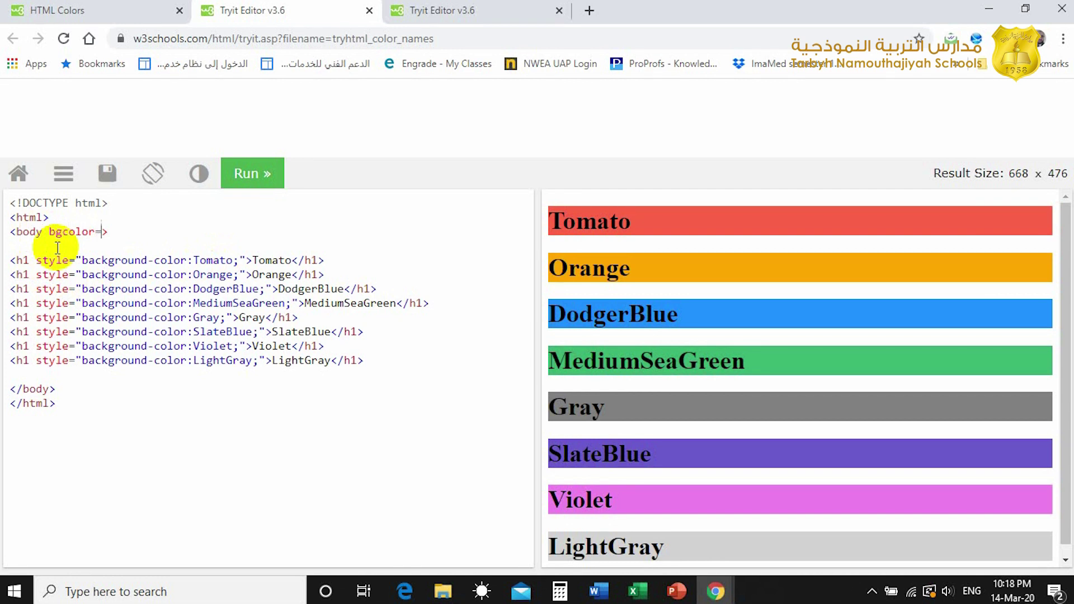
text("Tomato)
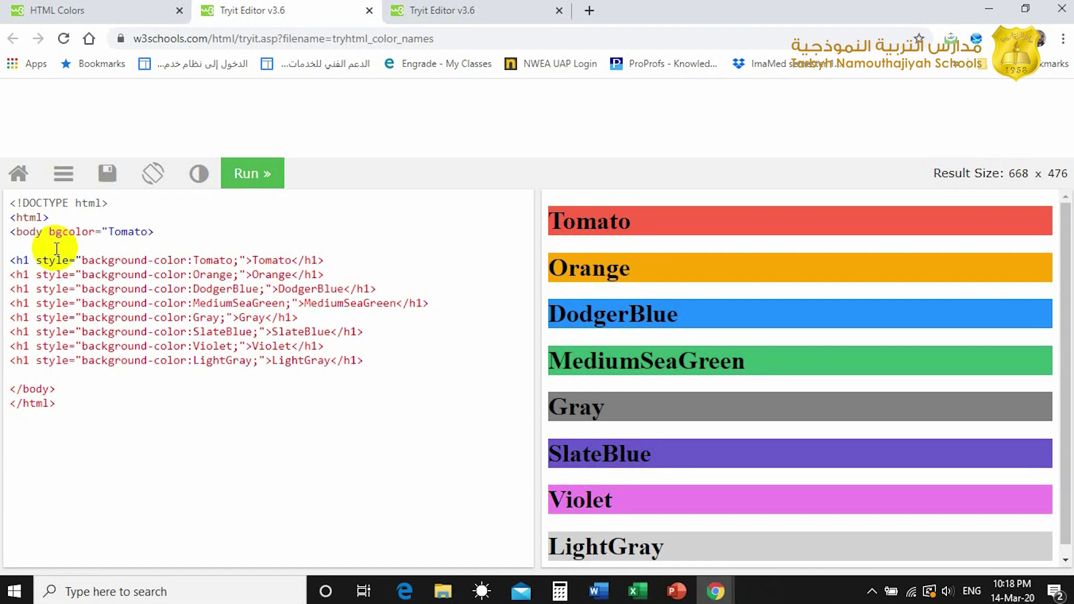
text(")
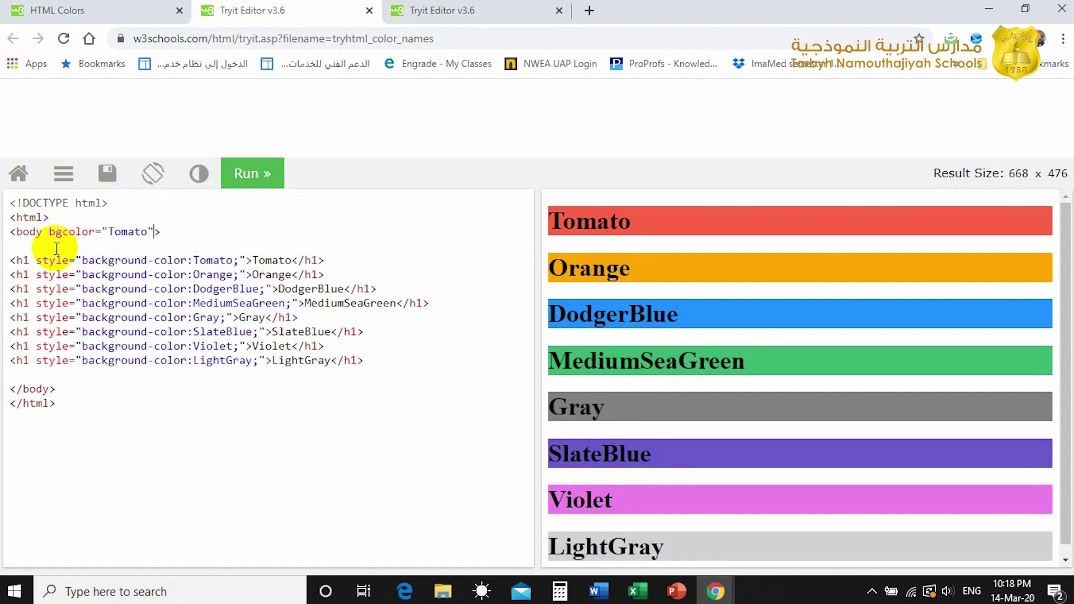
click(253, 173)
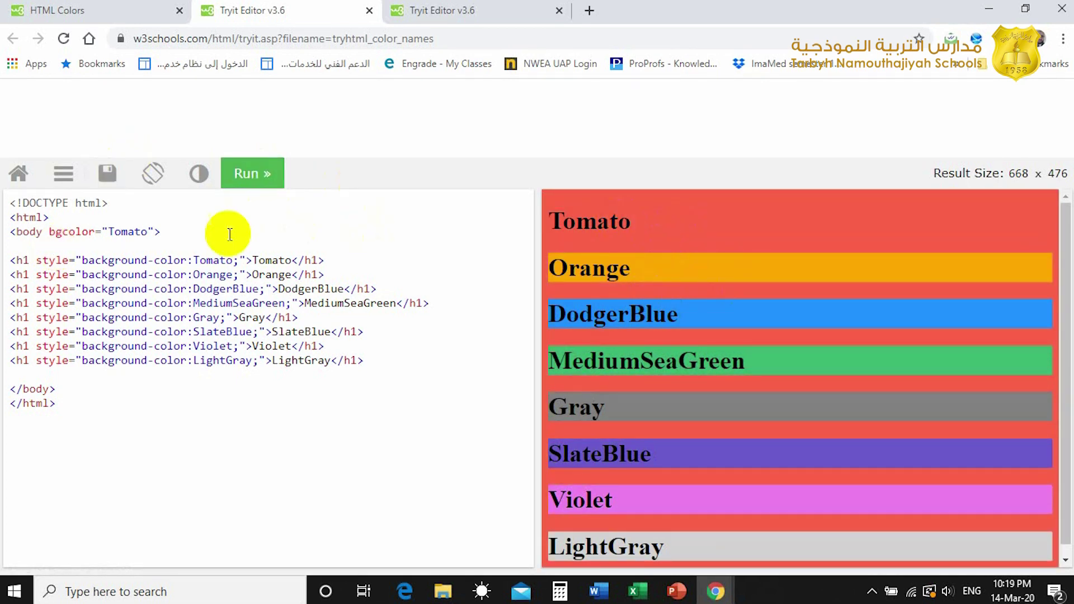
drag(150, 233, 50, 232)
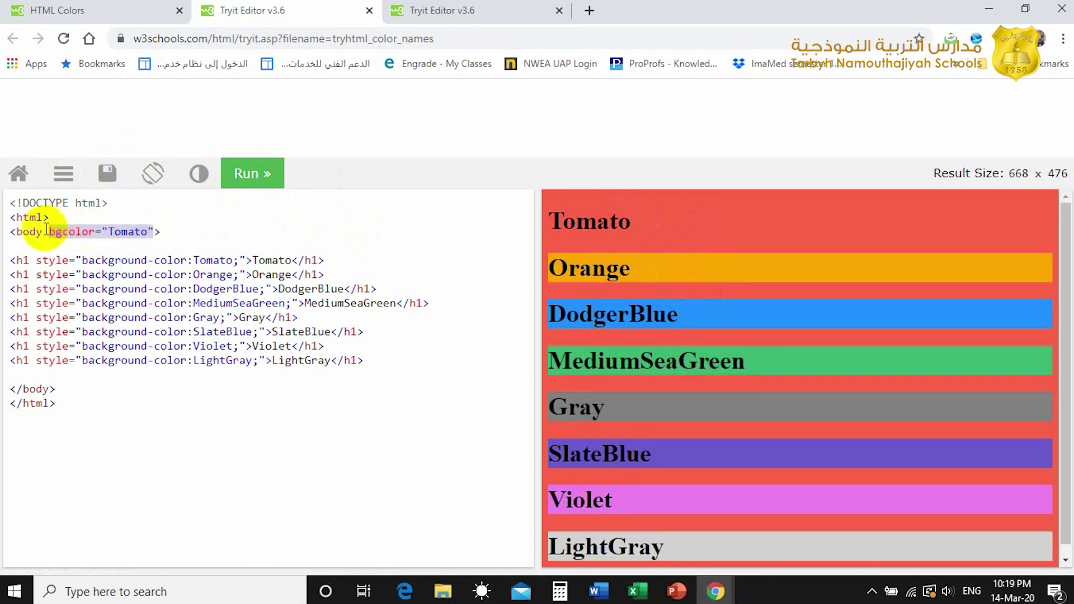
key(Delete)
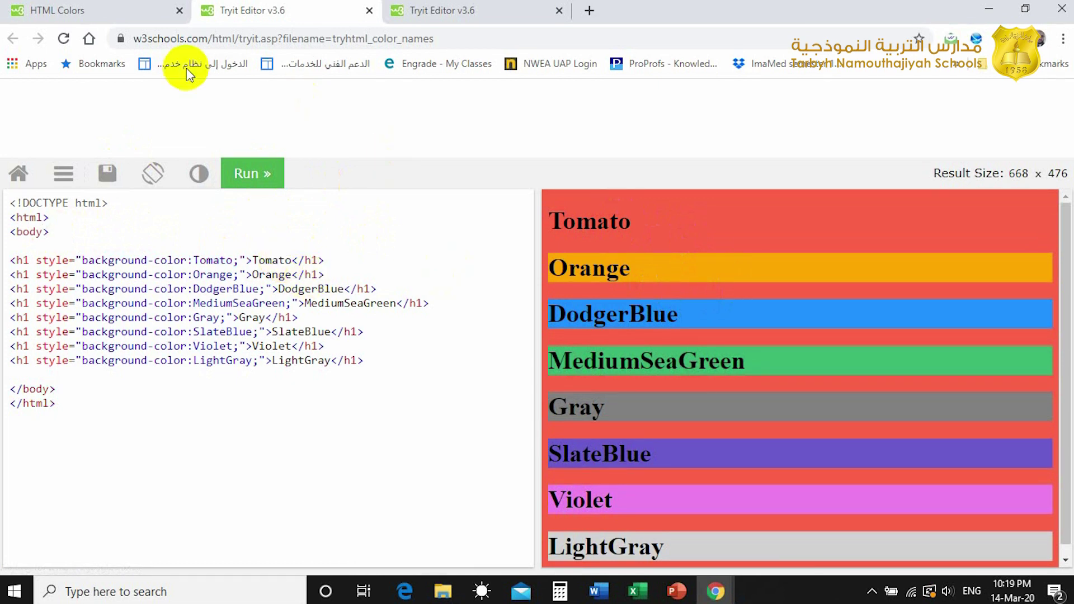
click(252, 173)
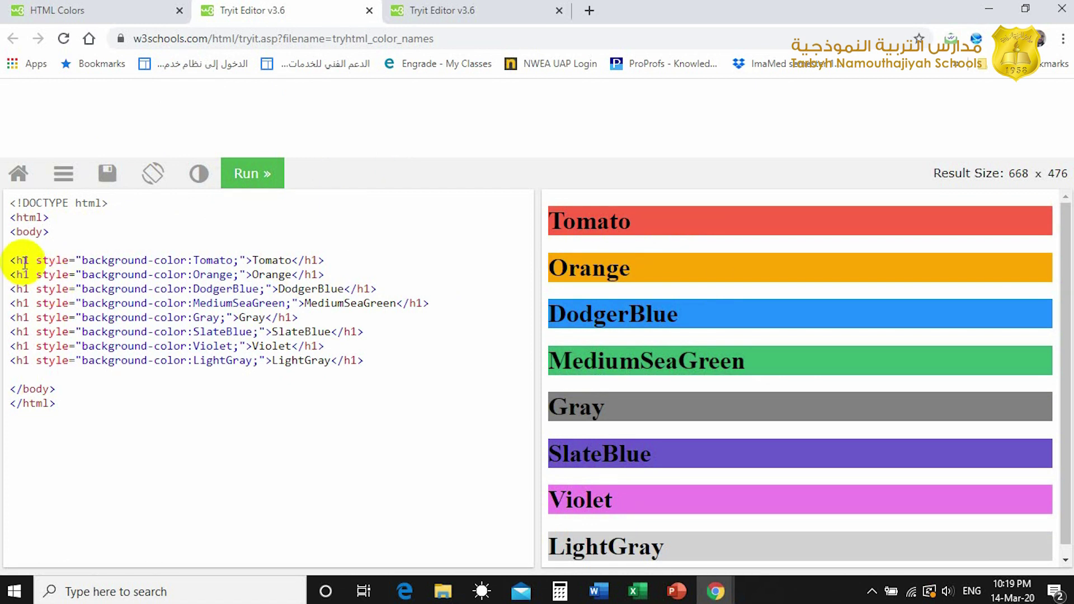
Change the Tomato heading's h6 tags to h1 and rerun the code.
click(30, 261)
text(6)
click(311, 260)
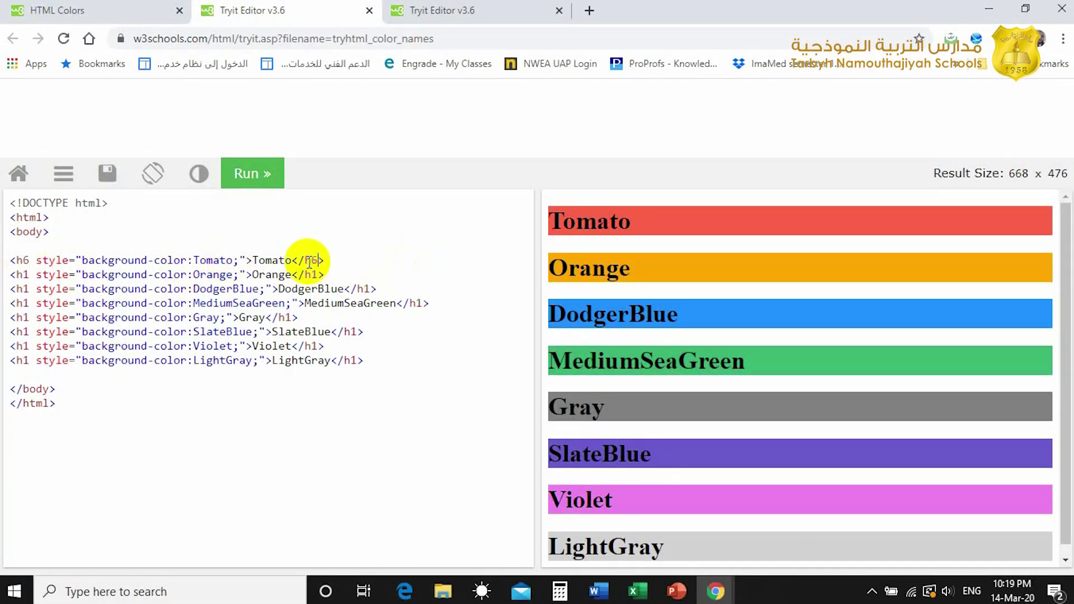
text(6)
click(253, 173)
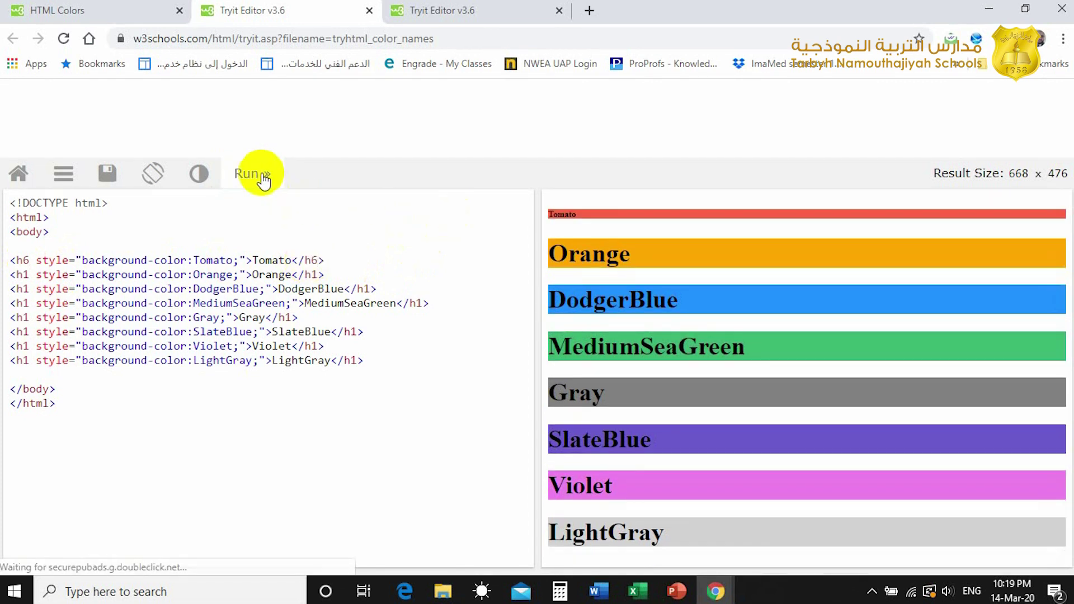
drag(593, 217, 572, 216)
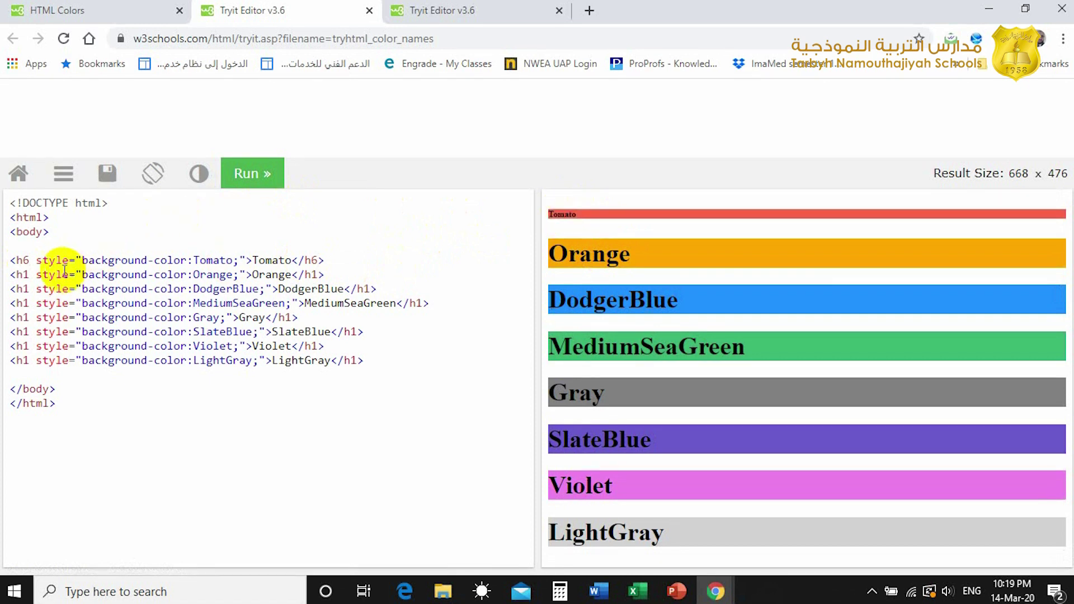
click(26, 260)
drag(28, 261, 20, 260)
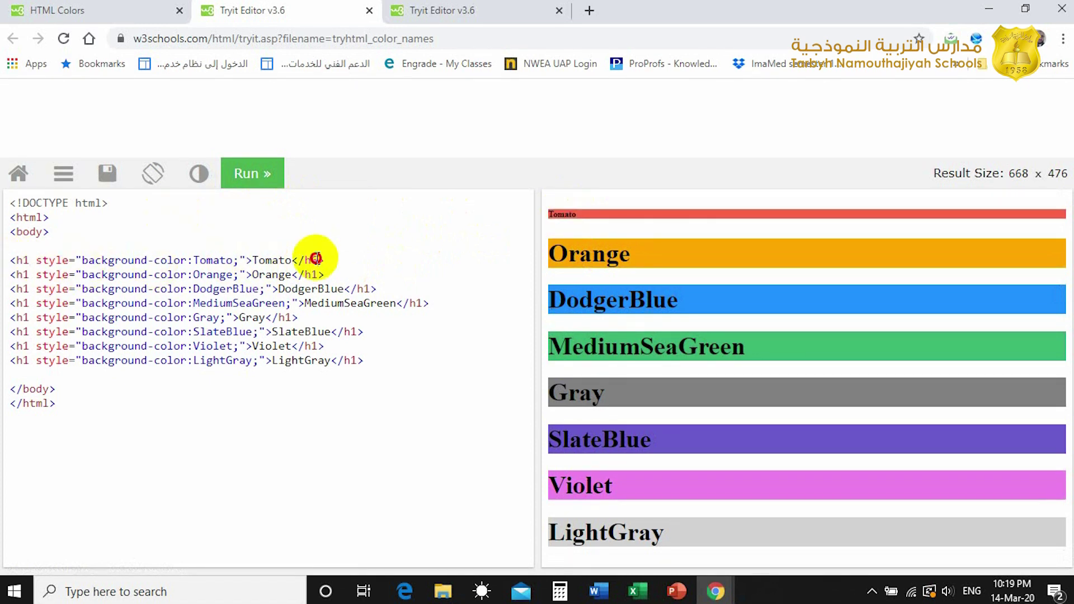
drag(317, 260, 308, 260)
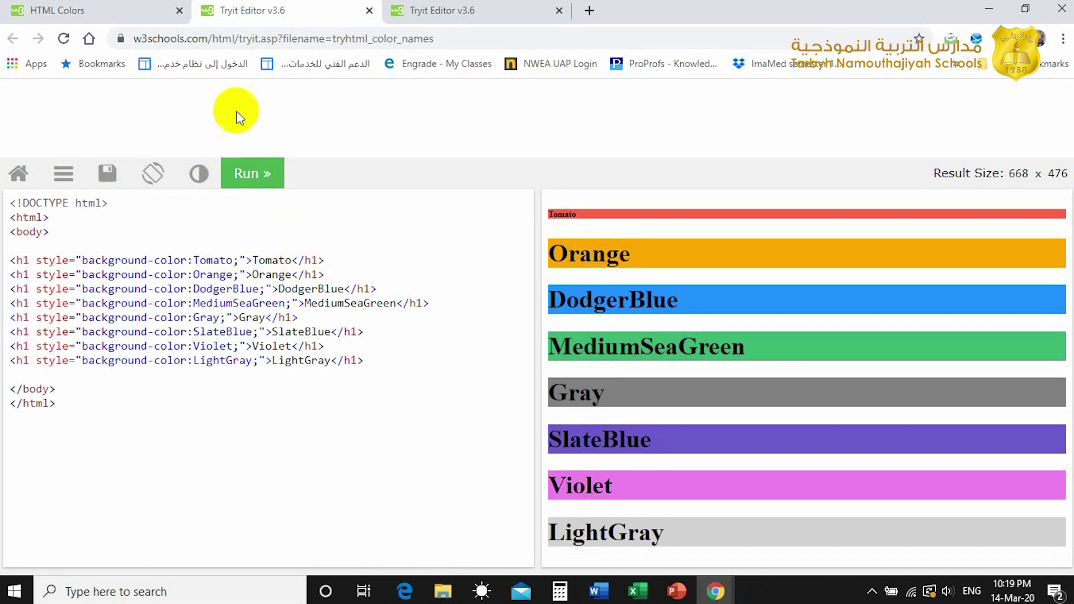
click(252, 173)
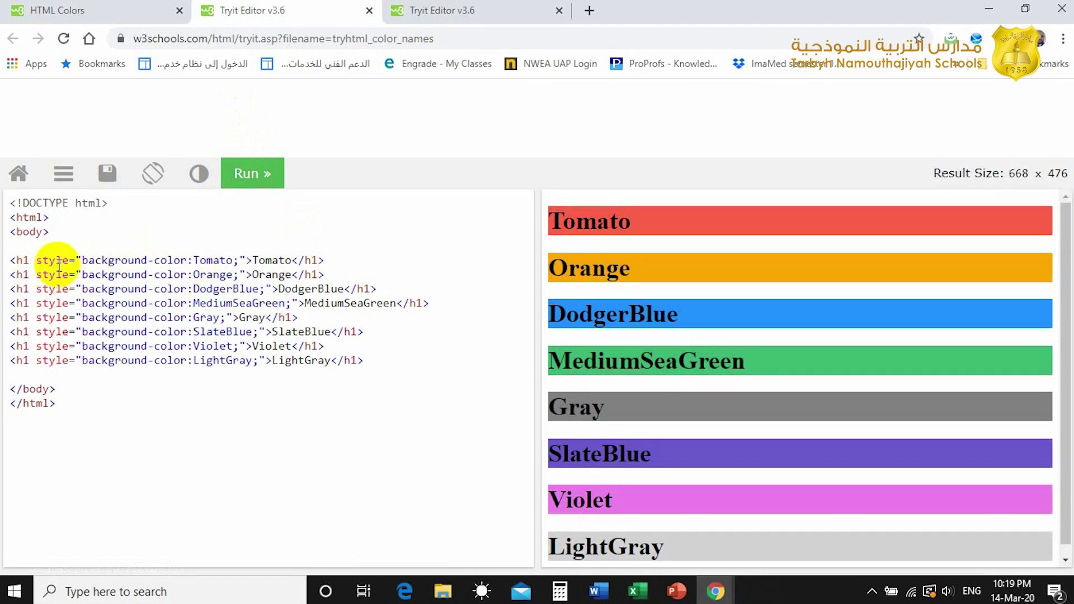
Return to the HTML Colors tutorial tab.
click(118, 10)
scroll(352, 419, down, 3)
scroll(336, 411, down, 2)
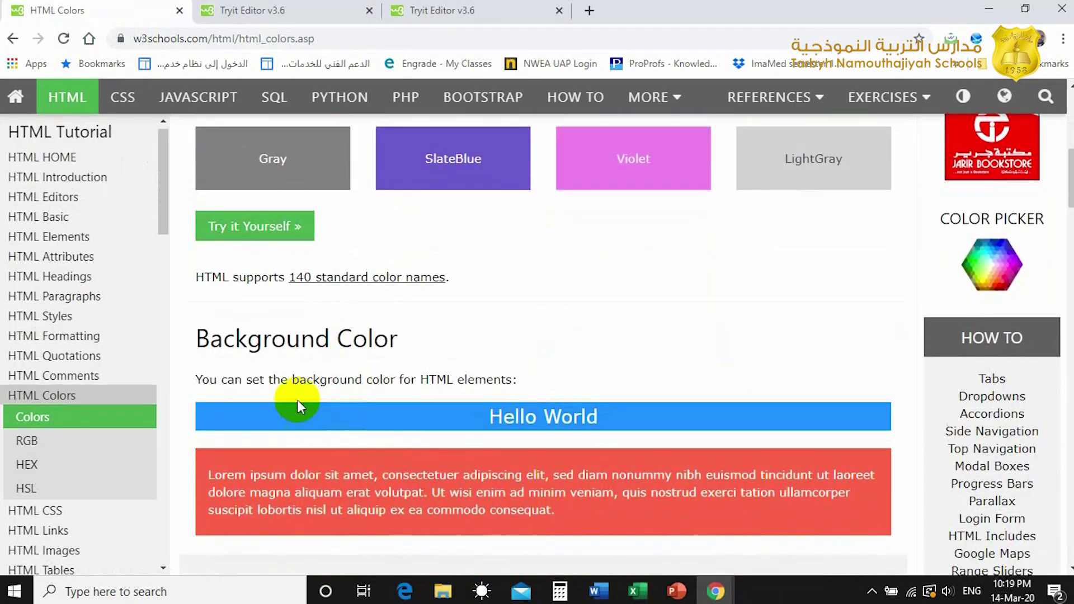
scroll(255, 327, down, 1)
scroll(256, 328, down, 1)
scroll(253, 323, down, 1)
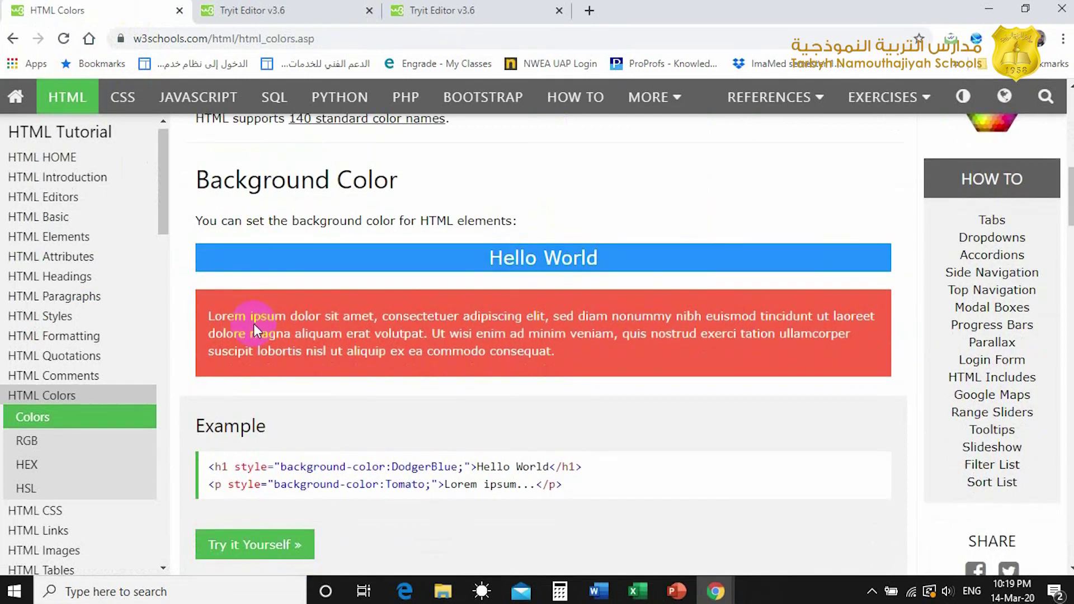
scroll(253, 324, down, 2)
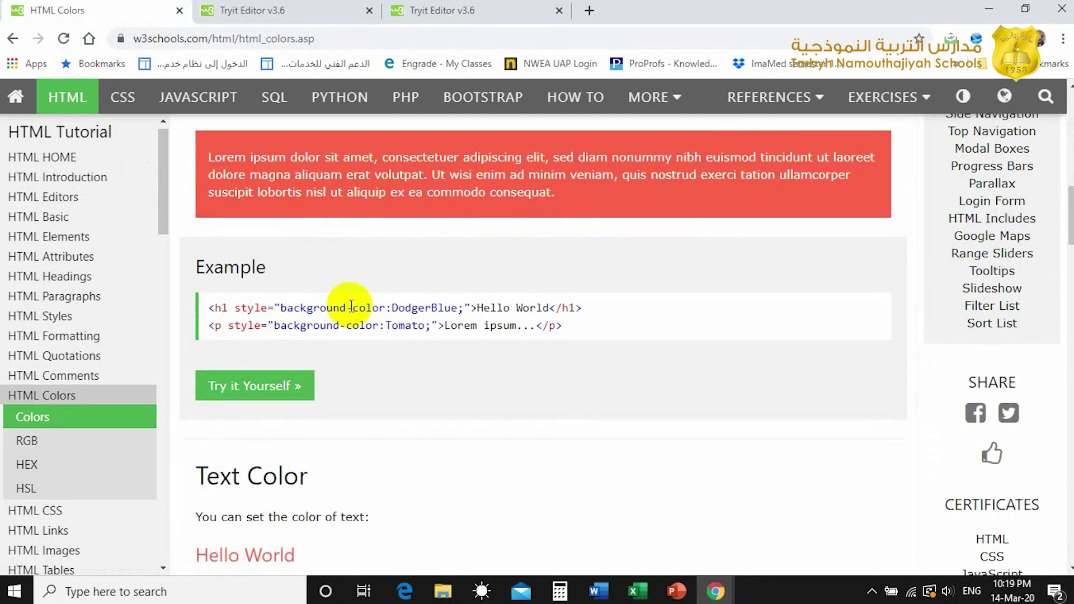
scroll(454, 310, up, 3)
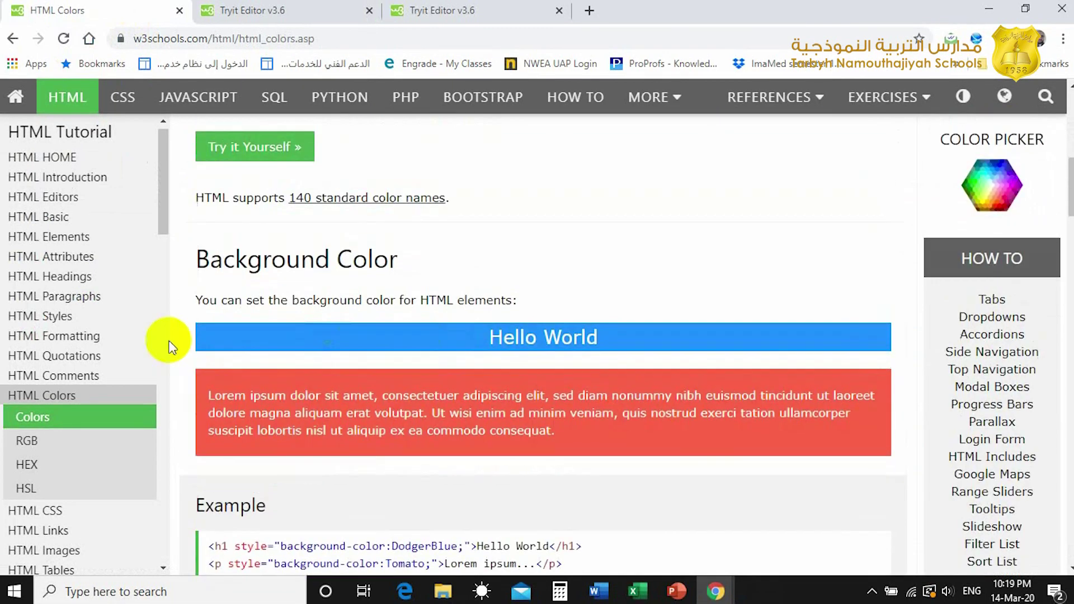
scroll(223, 373, down, 1)
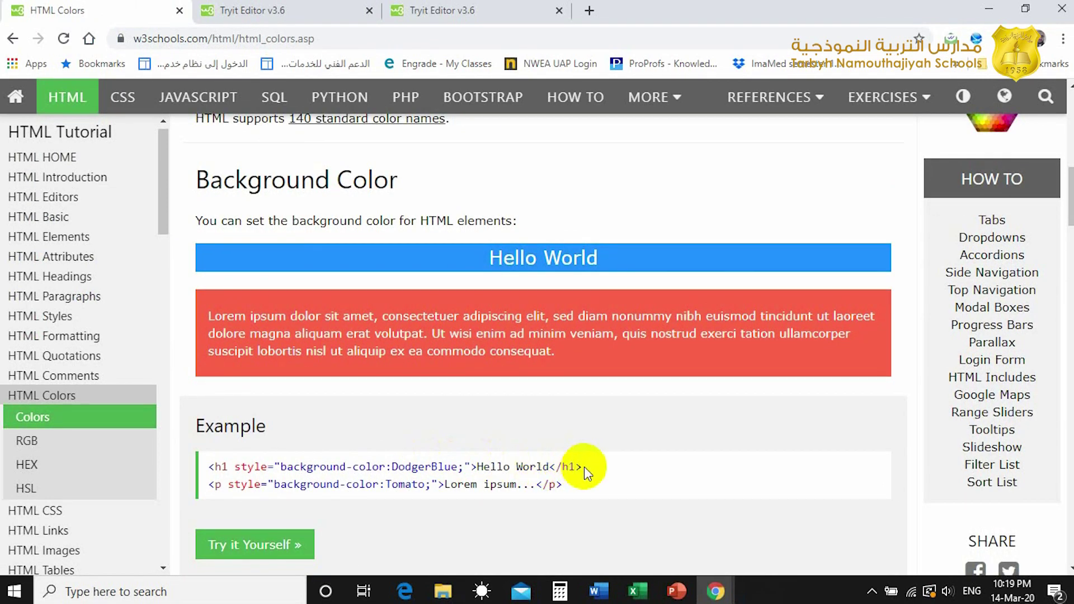
scroll(584, 467, up, 3)
scroll(584, 467, up, 2)
scroll(584, 467, down, 3)
scroll(385, 474, down, 5)
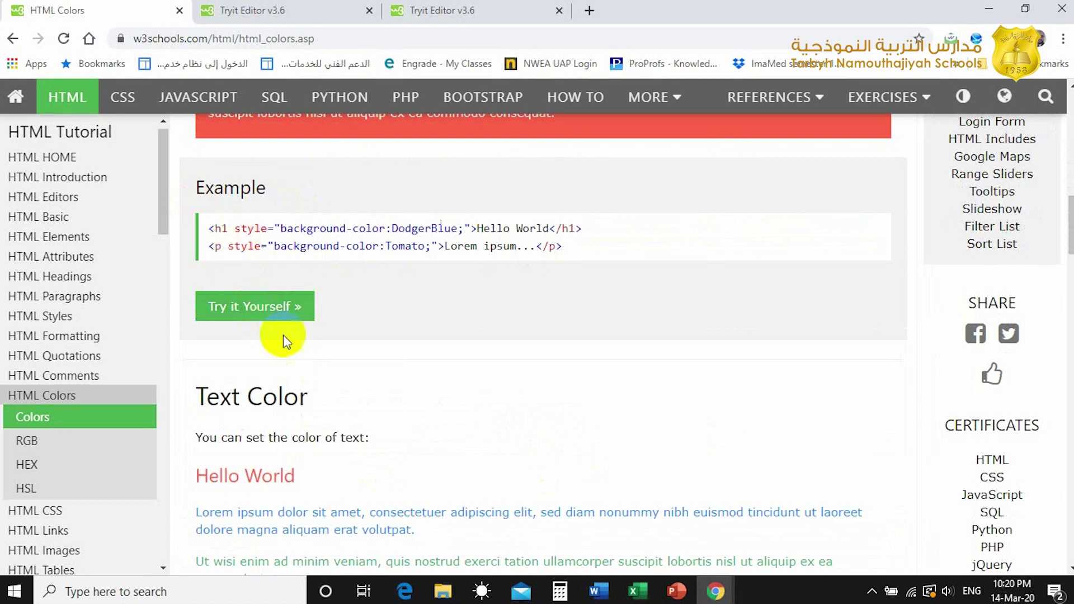
Open the Background Color example in a Tryit tab, then switch back to HTML Colors.
click(269, 306)
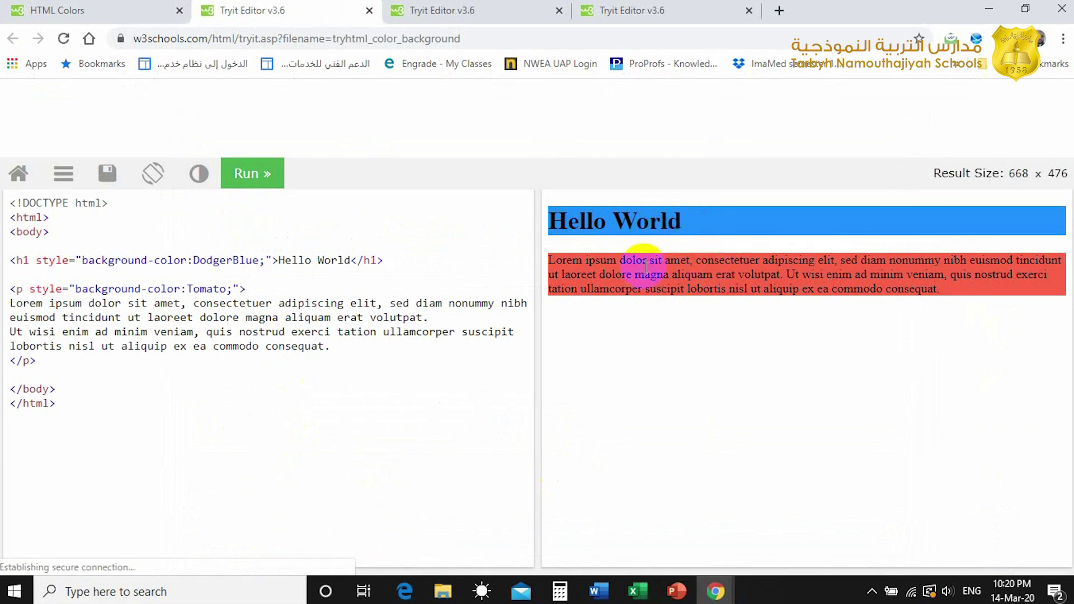
click(25, 289)
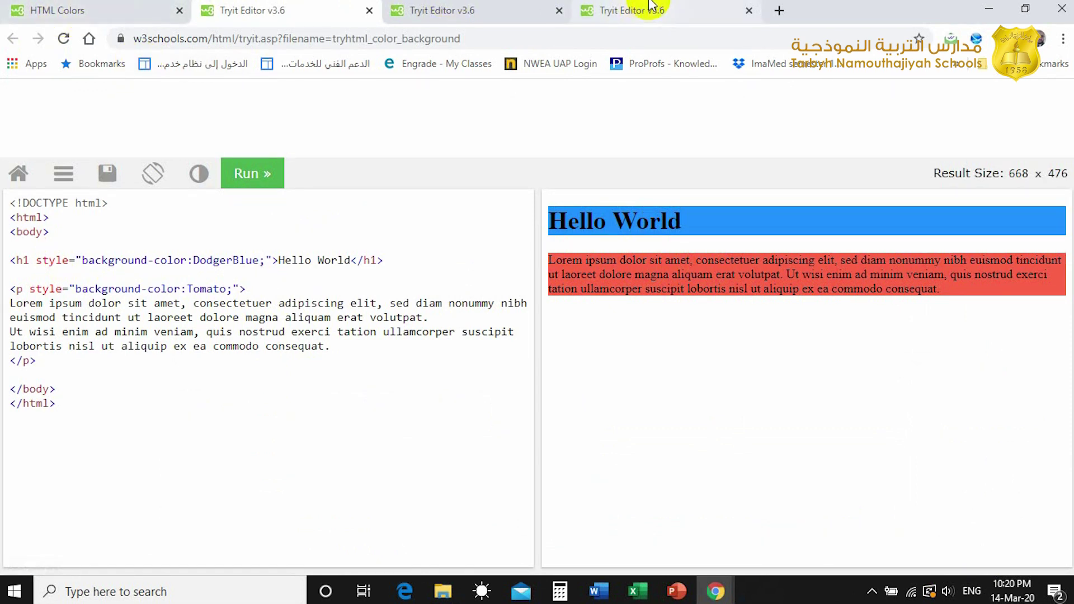
click(77, 10)
scroll(495, 303, down, 3)
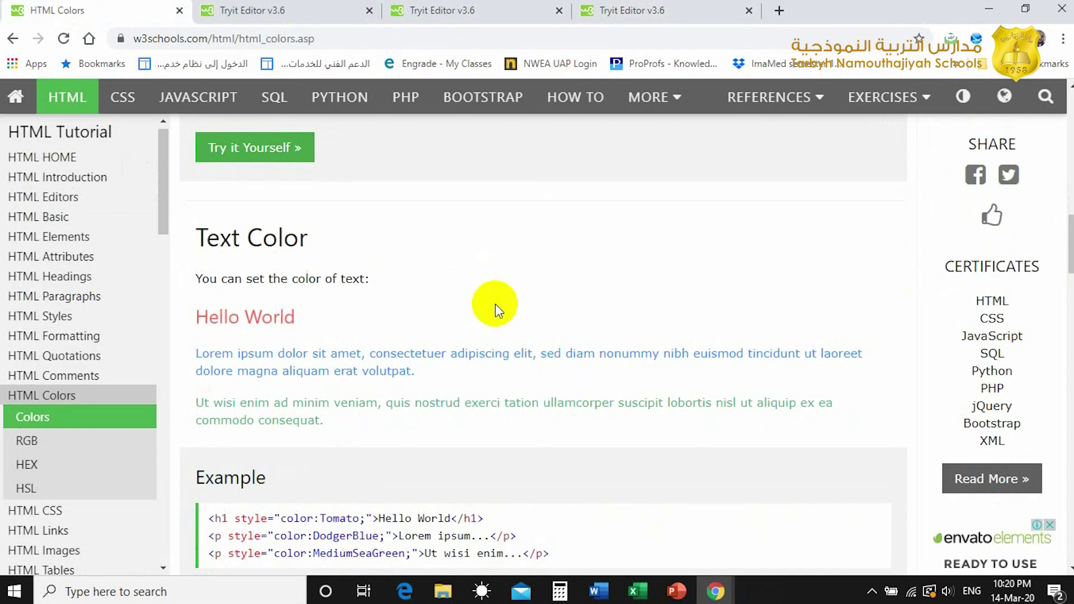
scroll(202, 277, down, 1)
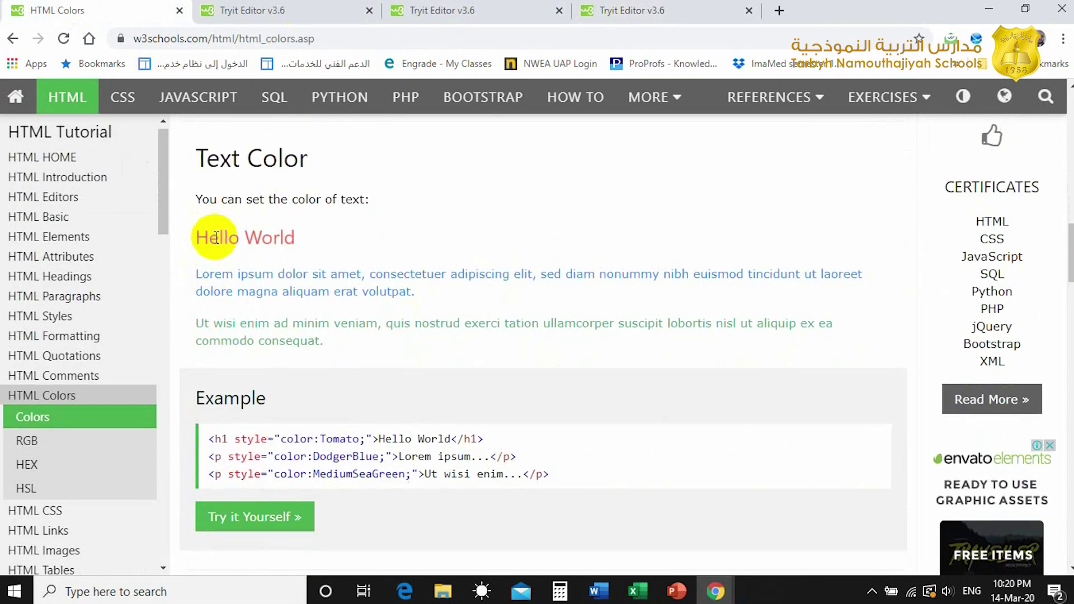
scroll(241, 175, down, 1)
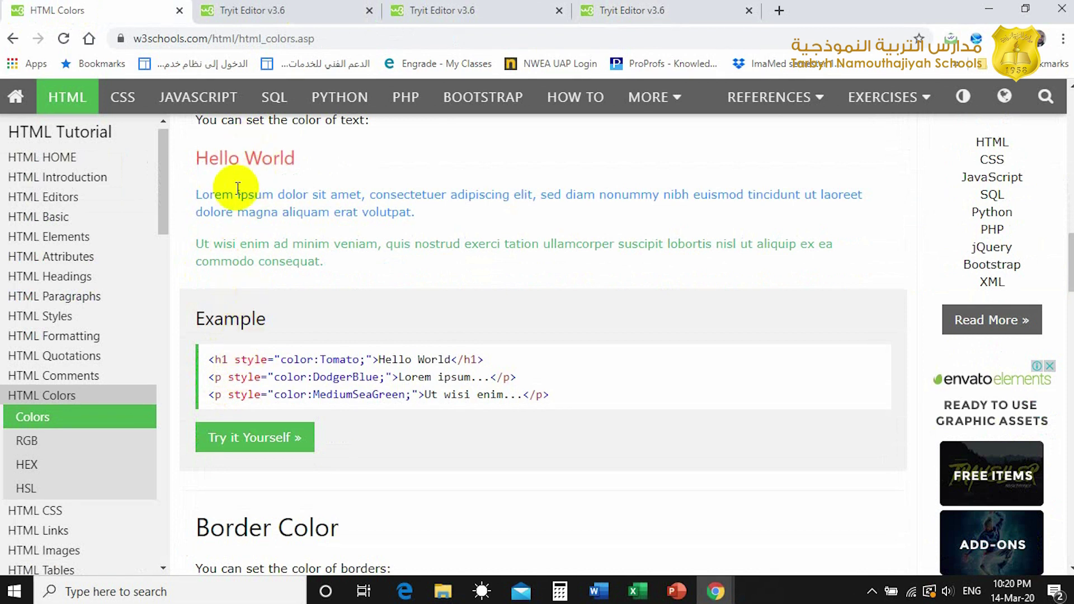
scroll(236, 188, up, 2)
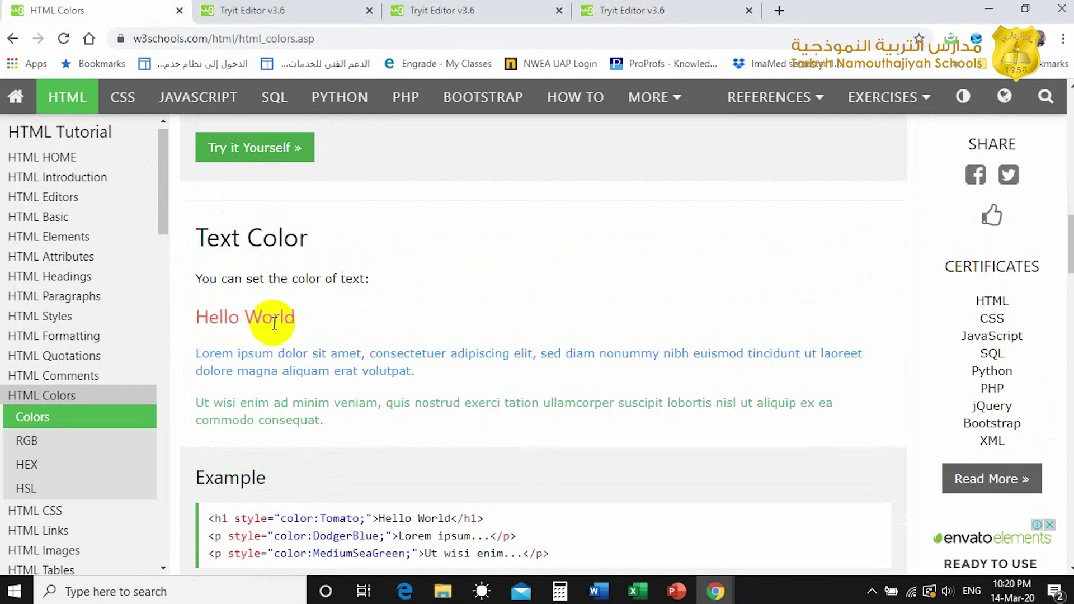
scroll(274, 323, down, 1)
scroll(274, 322, down, 1)
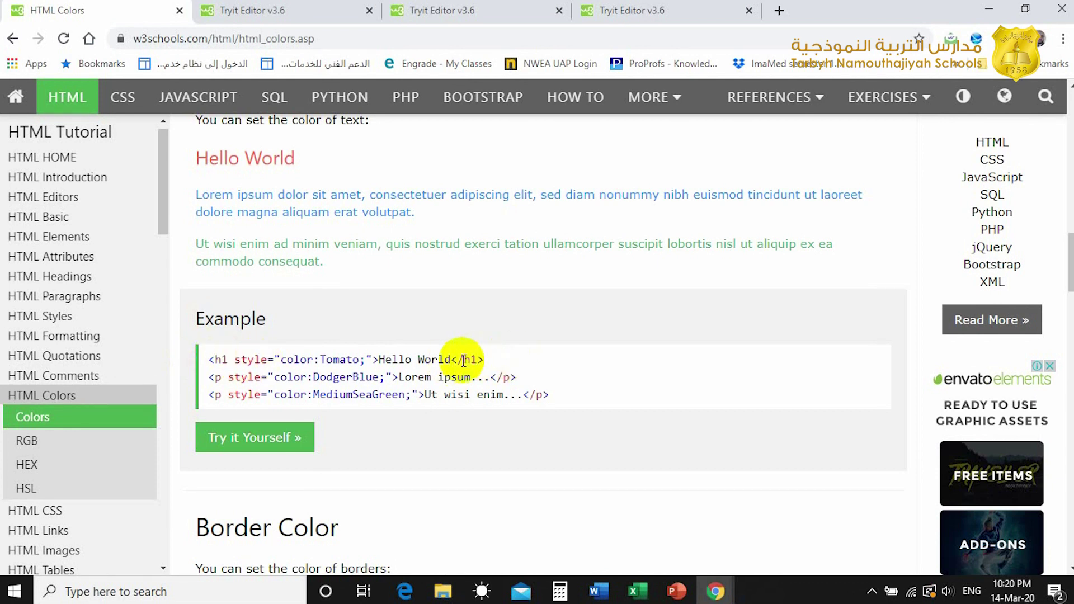
scroll(430, 359, up, 3)
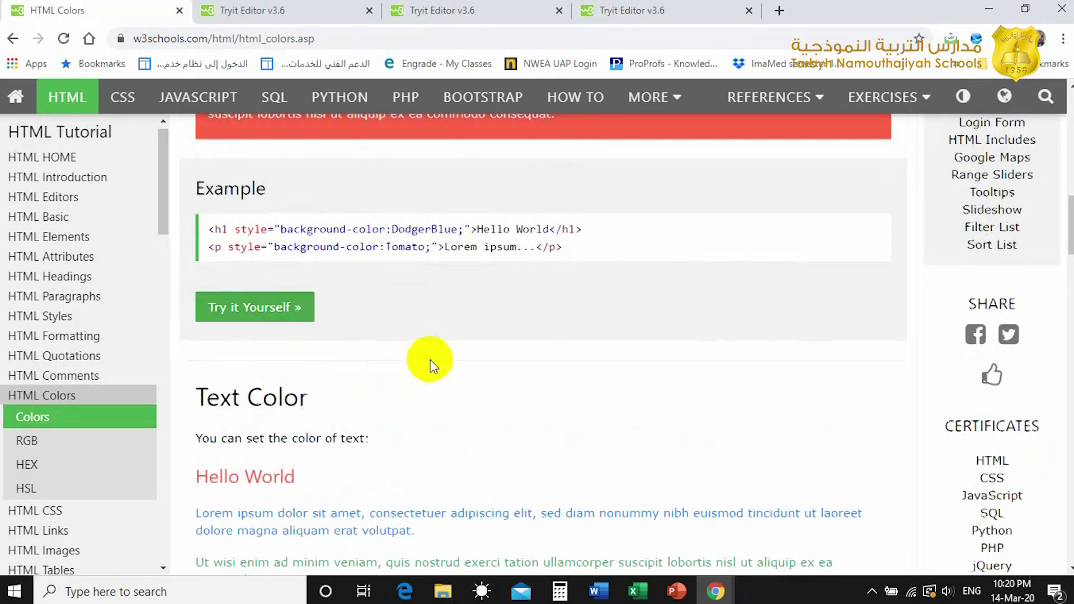
scroll(430, 359, up, 3)
scroll(430, 359, down, 1)
scroll(431, 363, down, 4)
scroll(430, 363, down, 1)
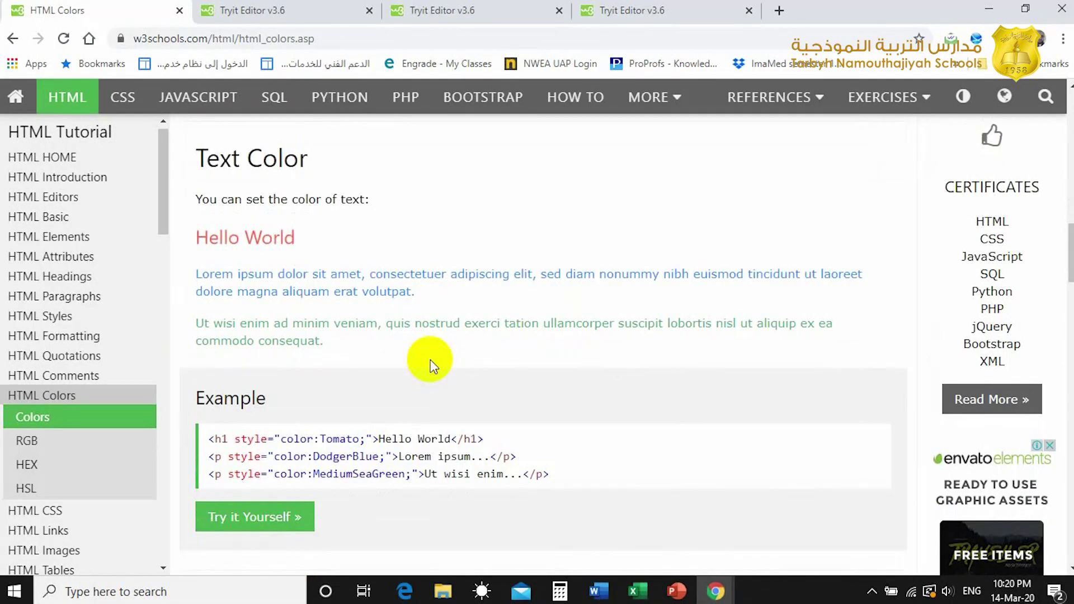
scroll(313, 429, up, 3)
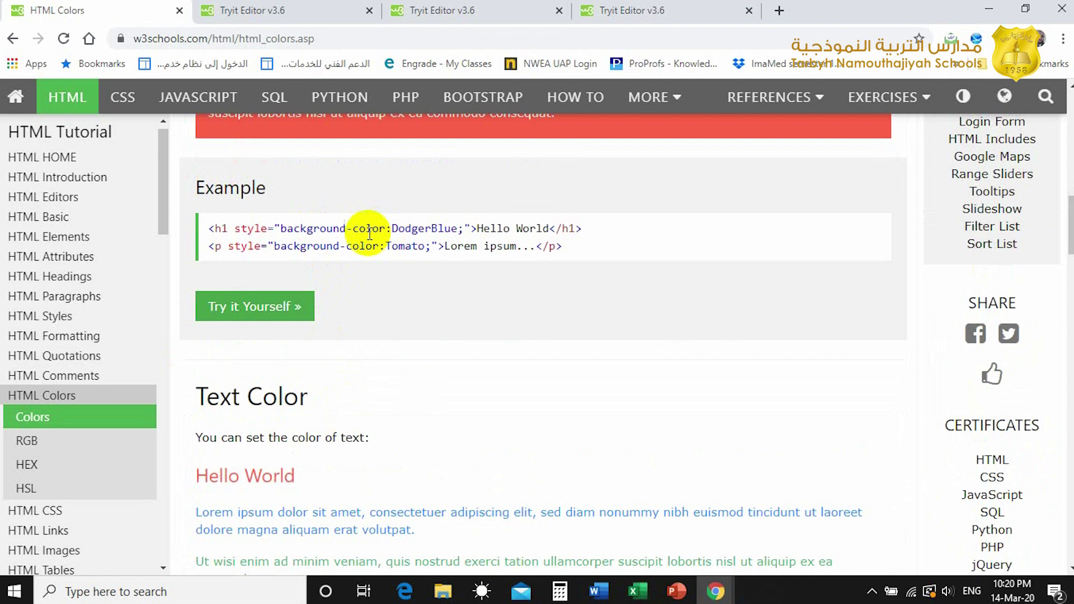
scroll(368, 229, up, 1)
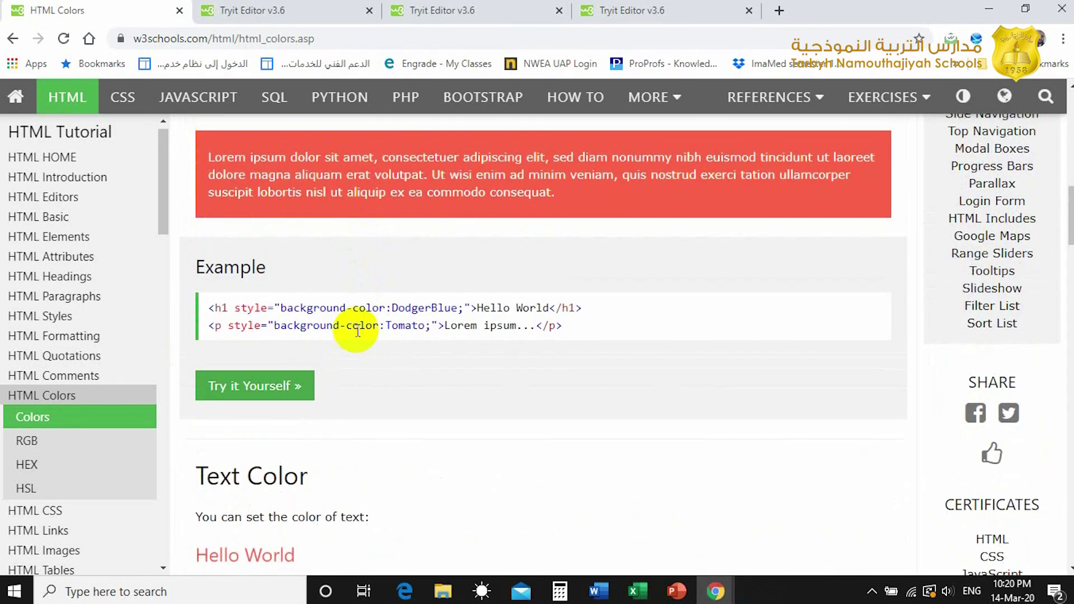
Highlight 'background-color:', 'Hello' and 'color' in the heading example code.
drag(283, 310, 394, 308)
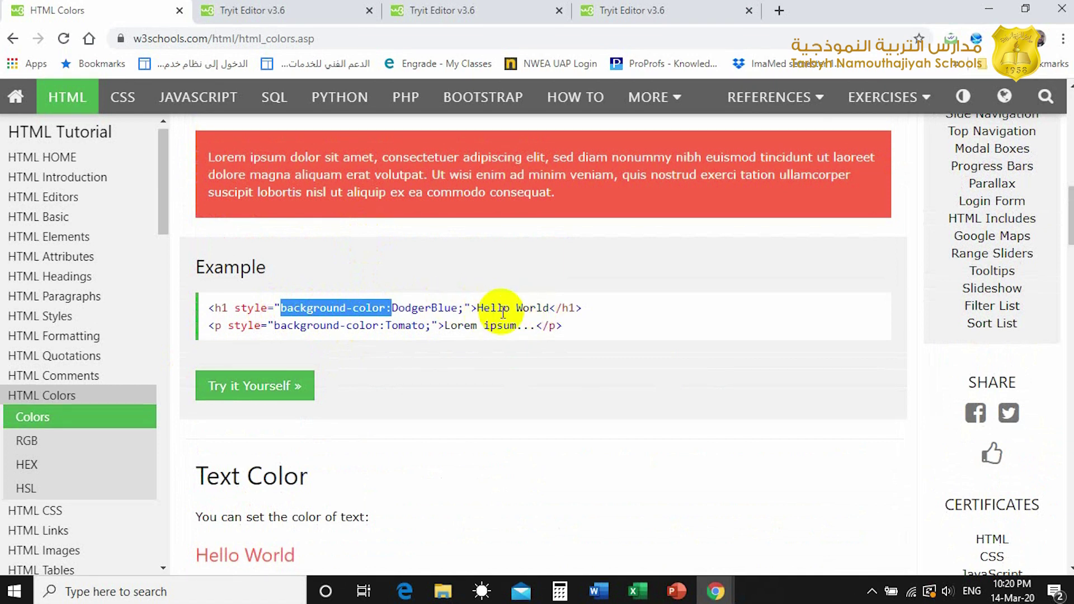
scroll(502, 313, down, 5)
scroll(502, 313, down, 1)
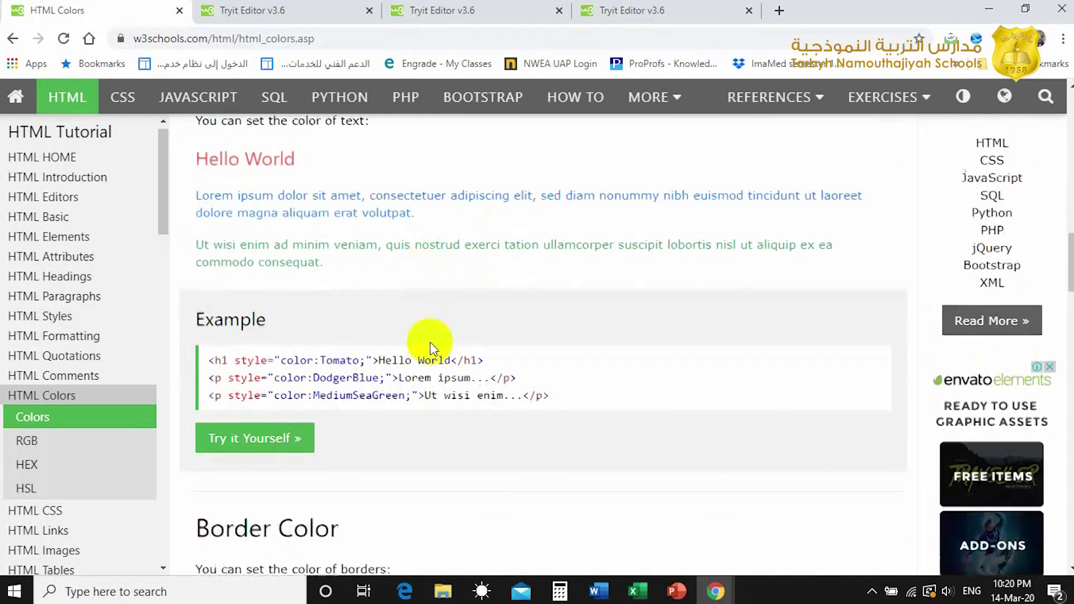
double_click(384, 360)
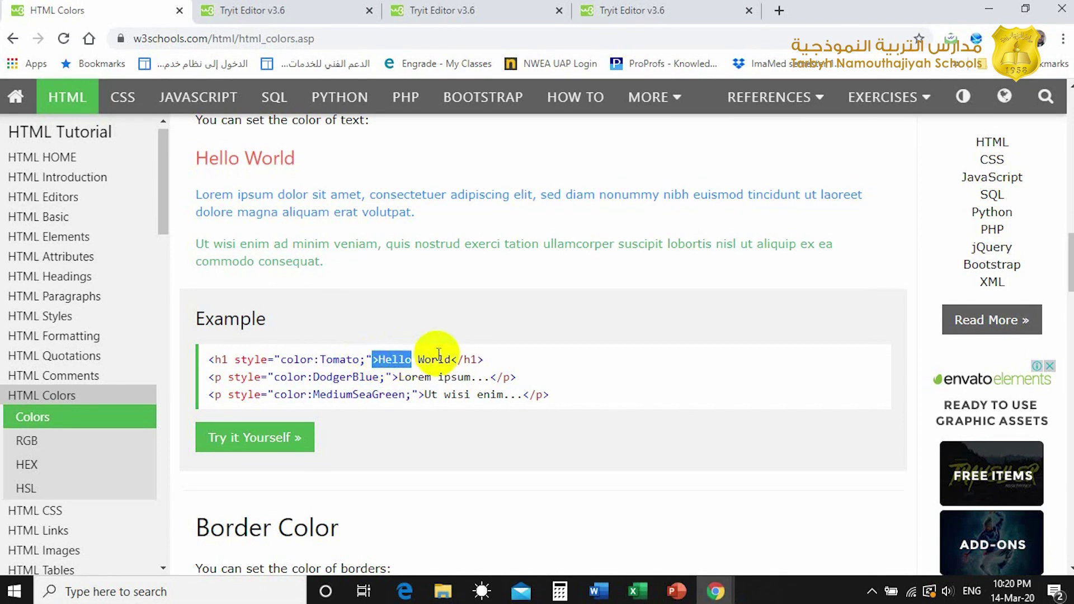
click(430, 359)
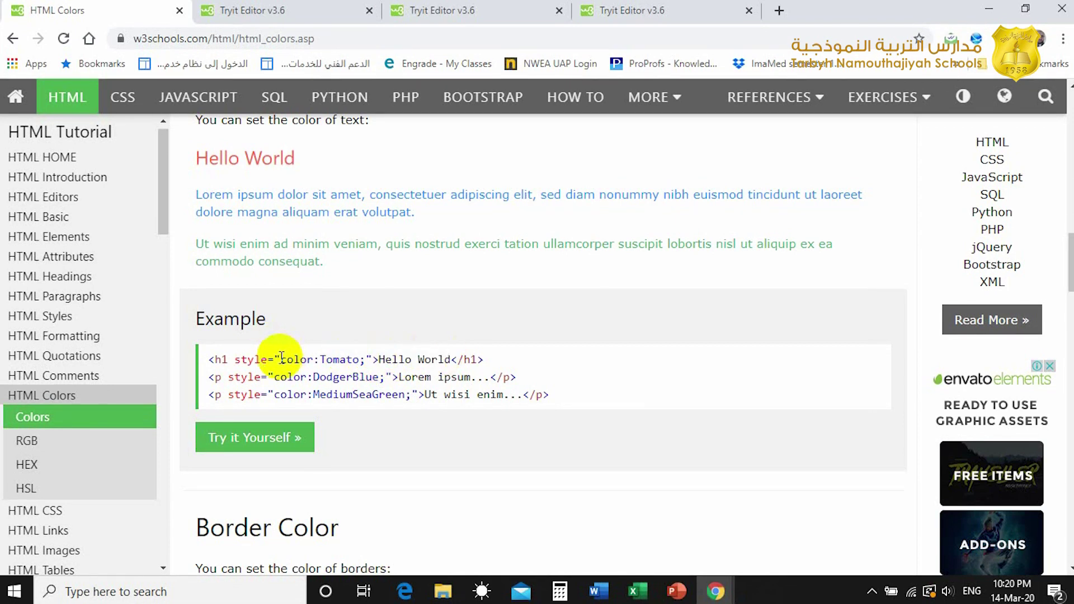
drag(281, 359, 309, 360)
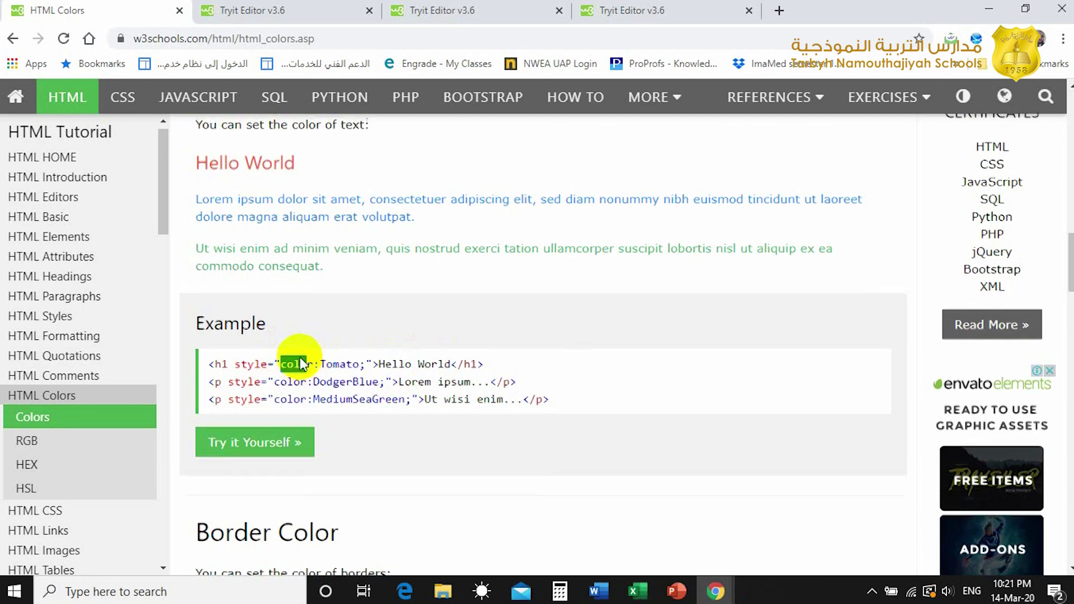
scroll(298, 360, up, 3)
scroll(277, 319, up, 1)
scroll(268, 315, down, 5)
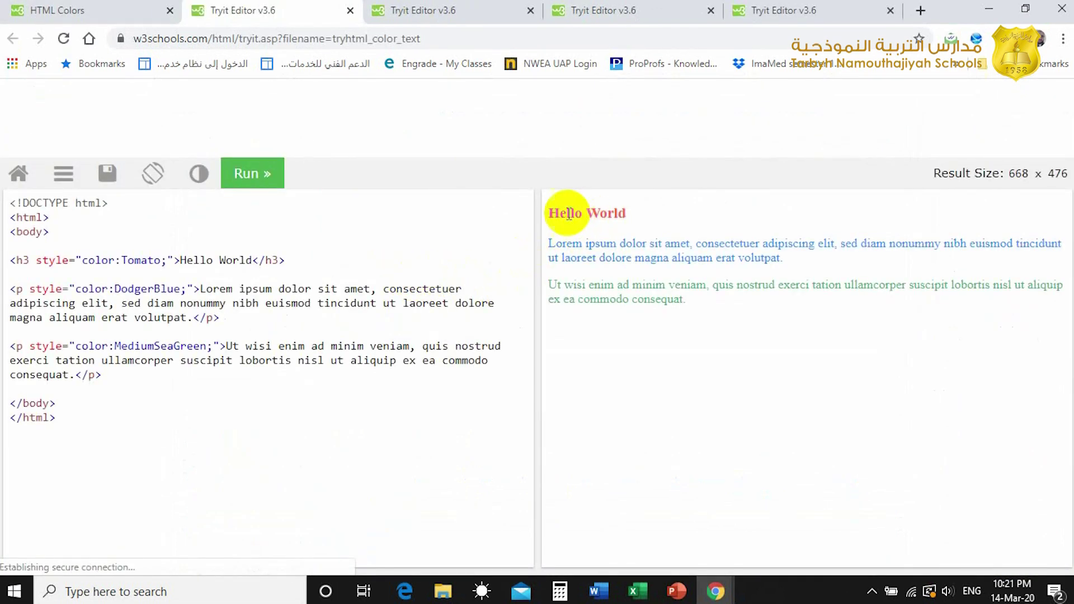
Run the heading with background-color:Tomato, then delete 'background-' and rerun for Tomato text.
click(81, 260)
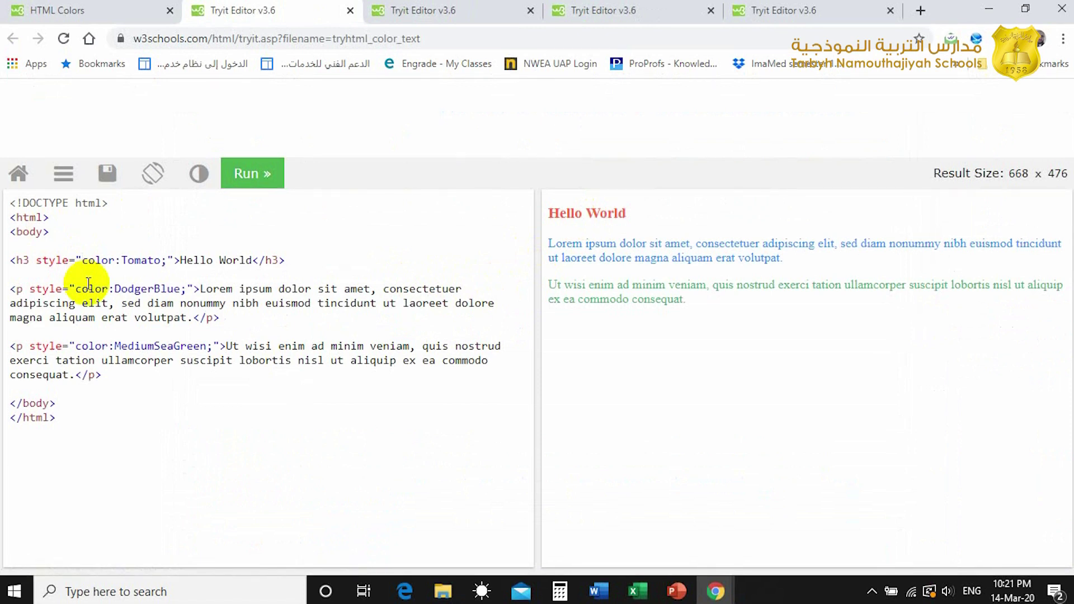
text(b)
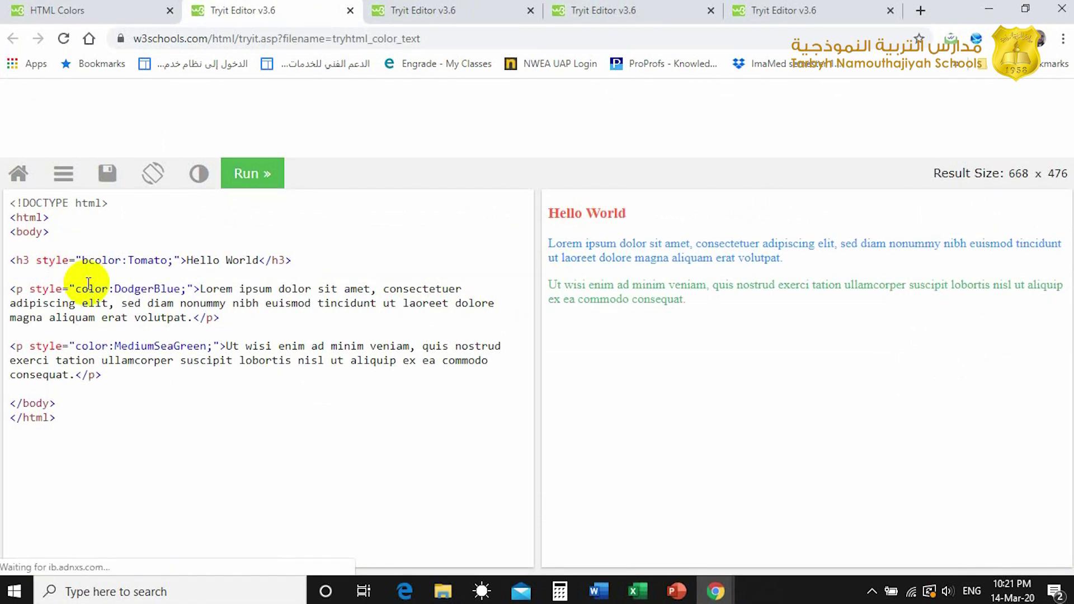
text(ac)
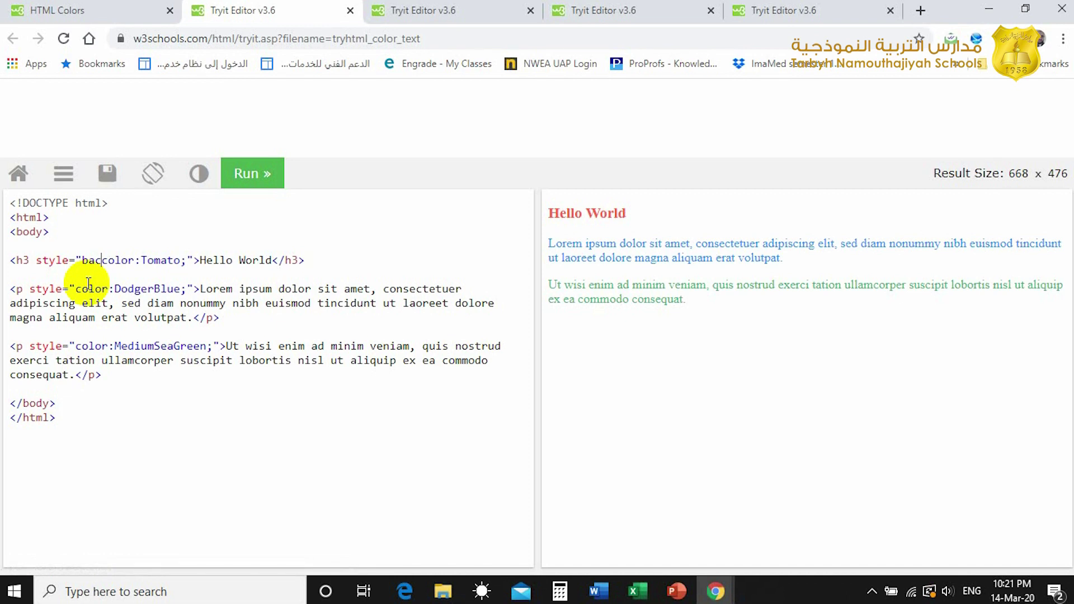
text(k)
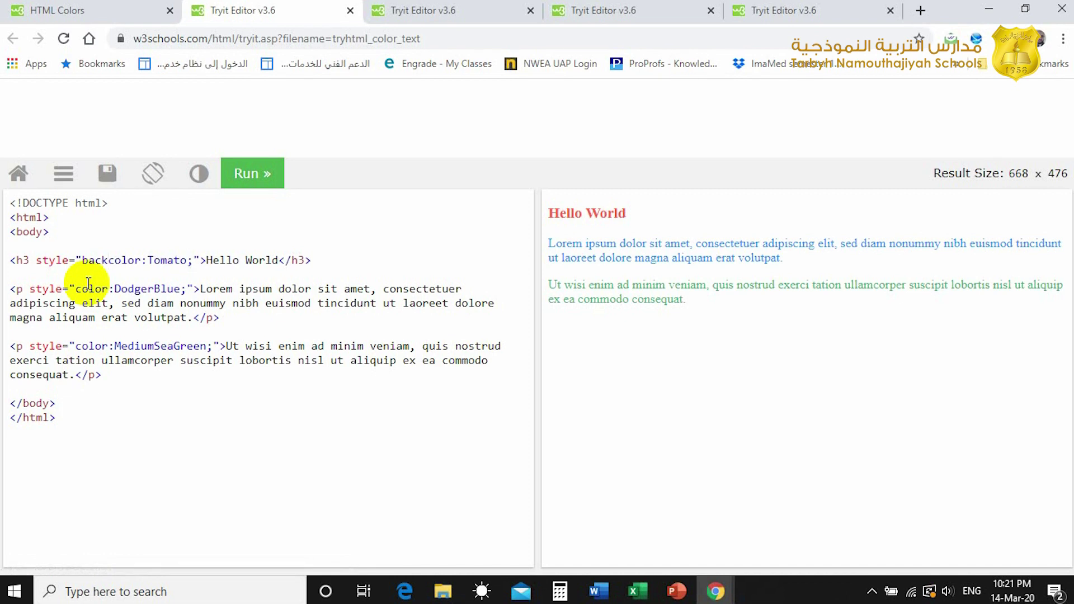
text(gro)
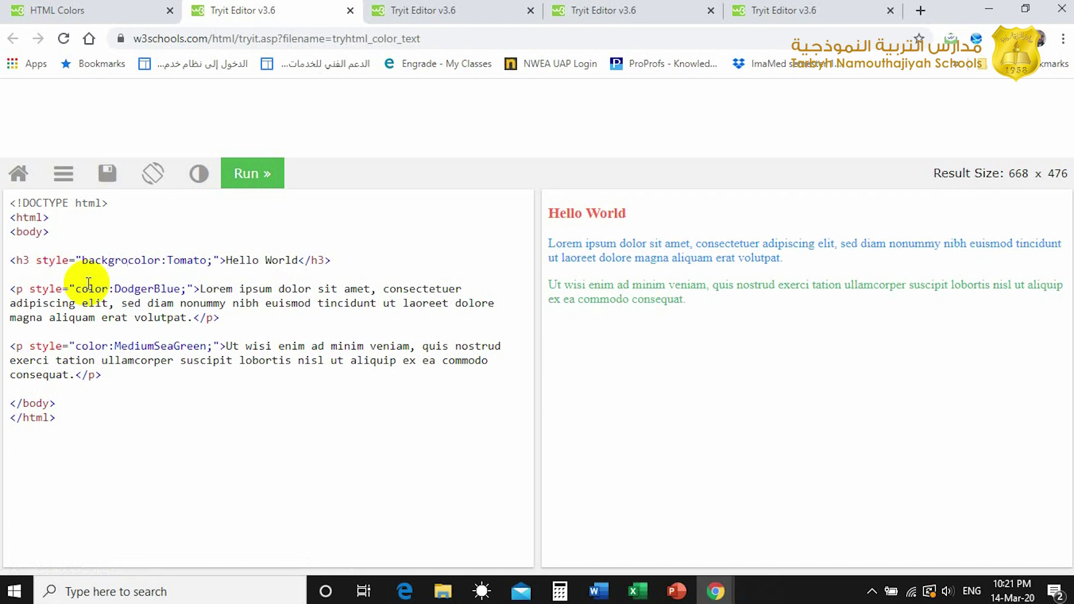
text(und)
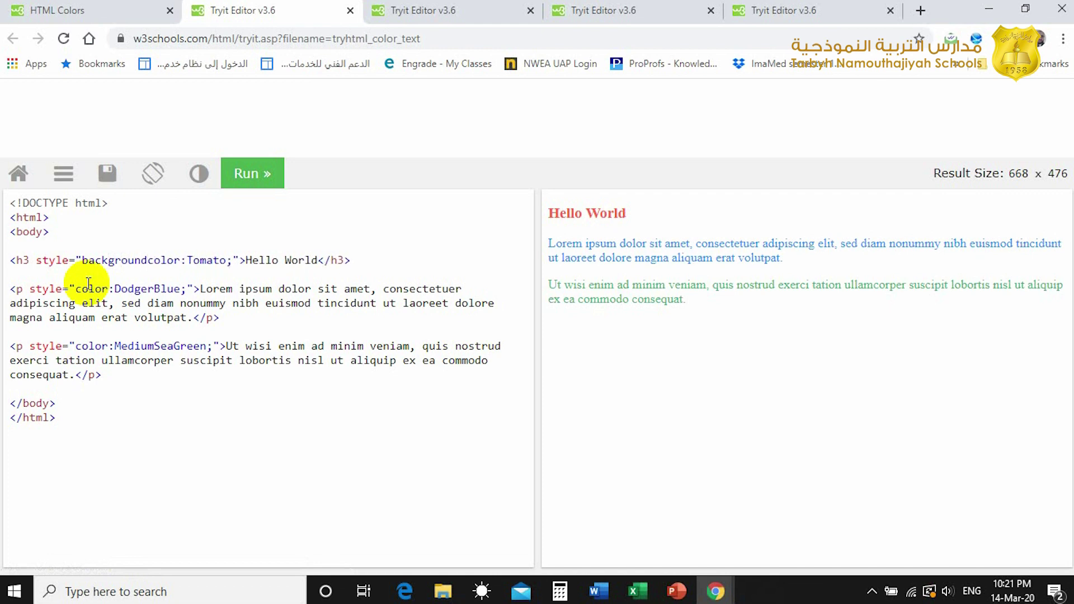
text(-)
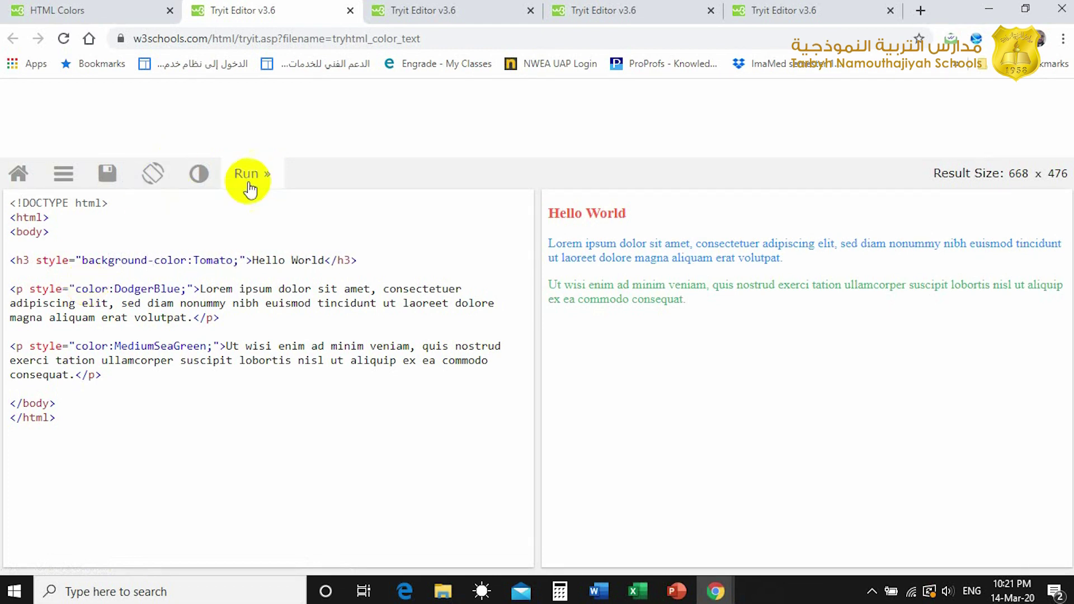
click(253, 174)
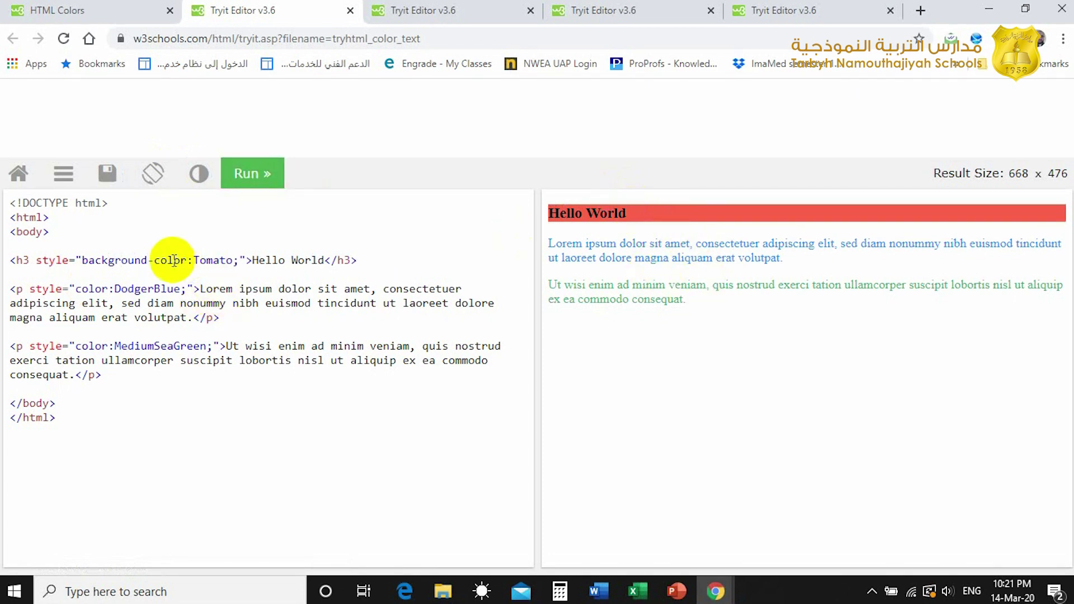
mouse_move(148, 259)
mouse_down()
mouse_move(85, 249)
mouse_move(85, 259)
mouse_up()
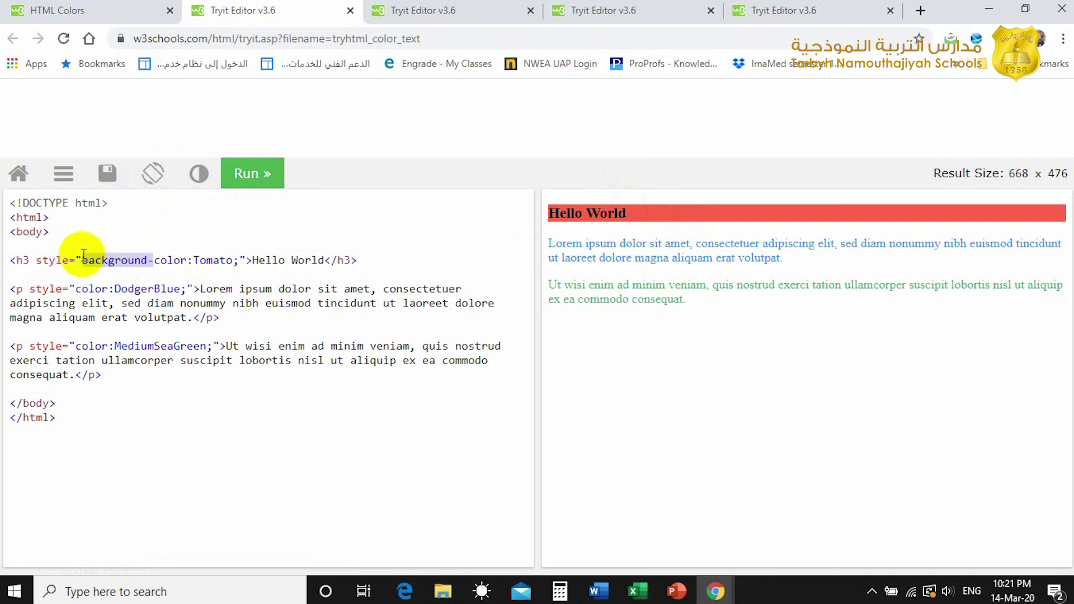
key(Delete)
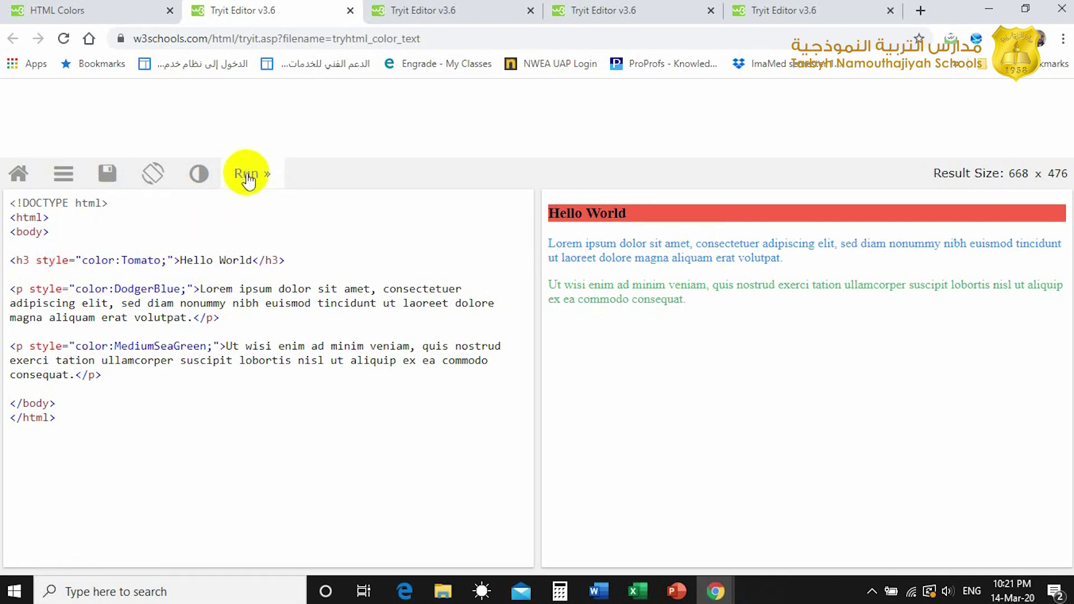
click(247, 174)
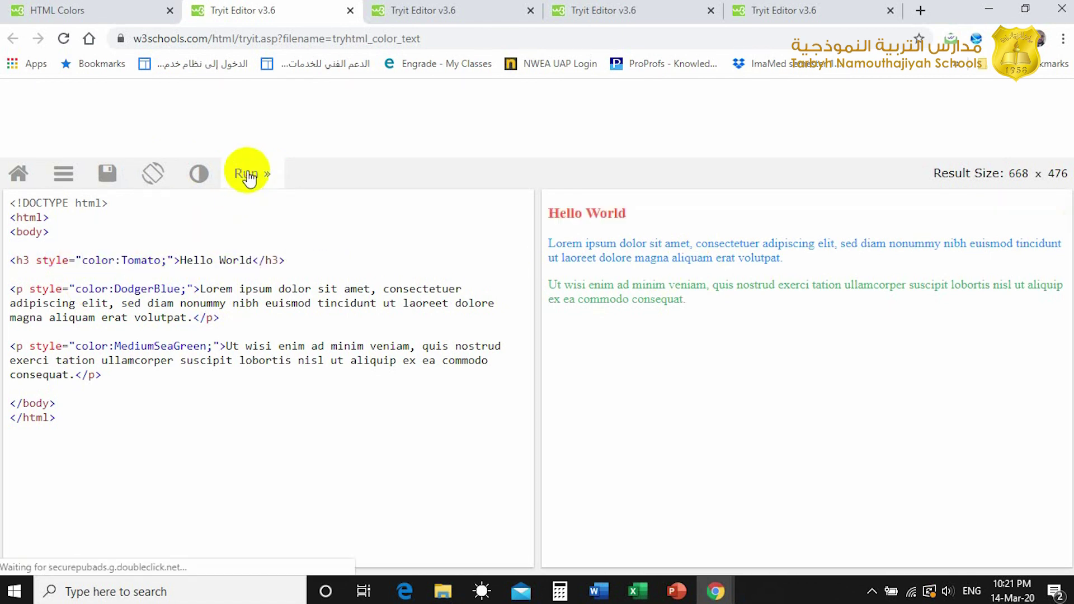
Set the first heading's Tomato border width to 5px, then 1px, running each change.
click(98, 9)
scroll(402, 369, down, 3)
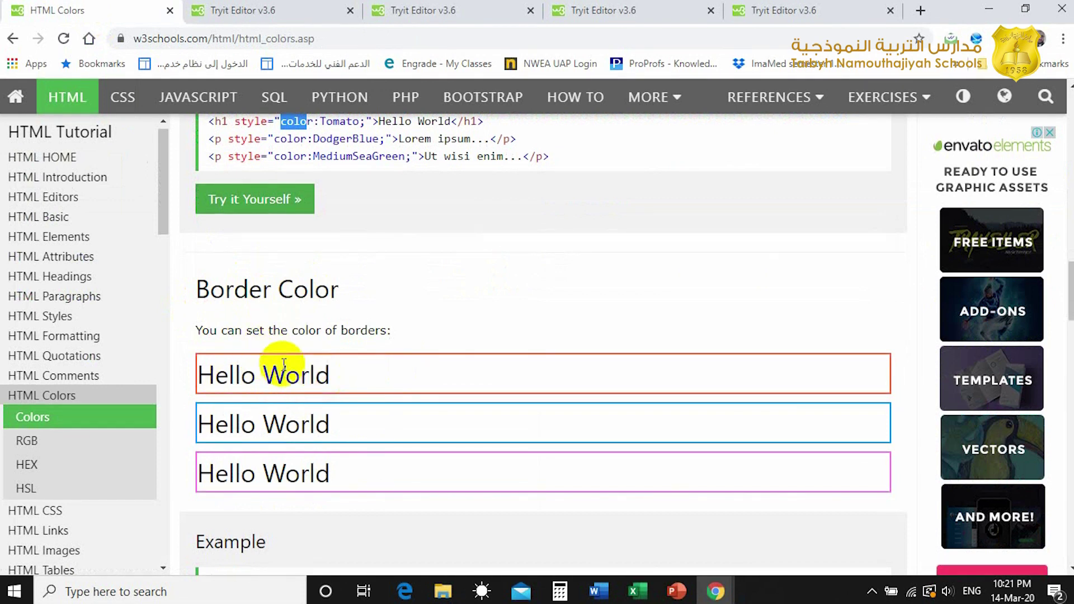
scroll(328, 336, down, 1)
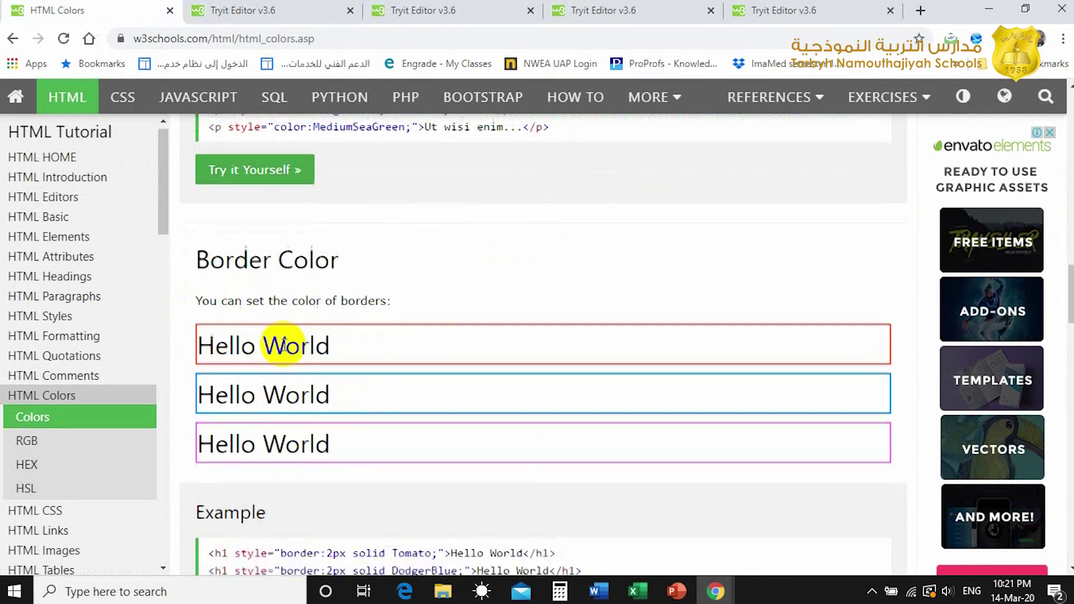
scroll(284, 344, down, 1)
scroll(284, 344, down, 2)
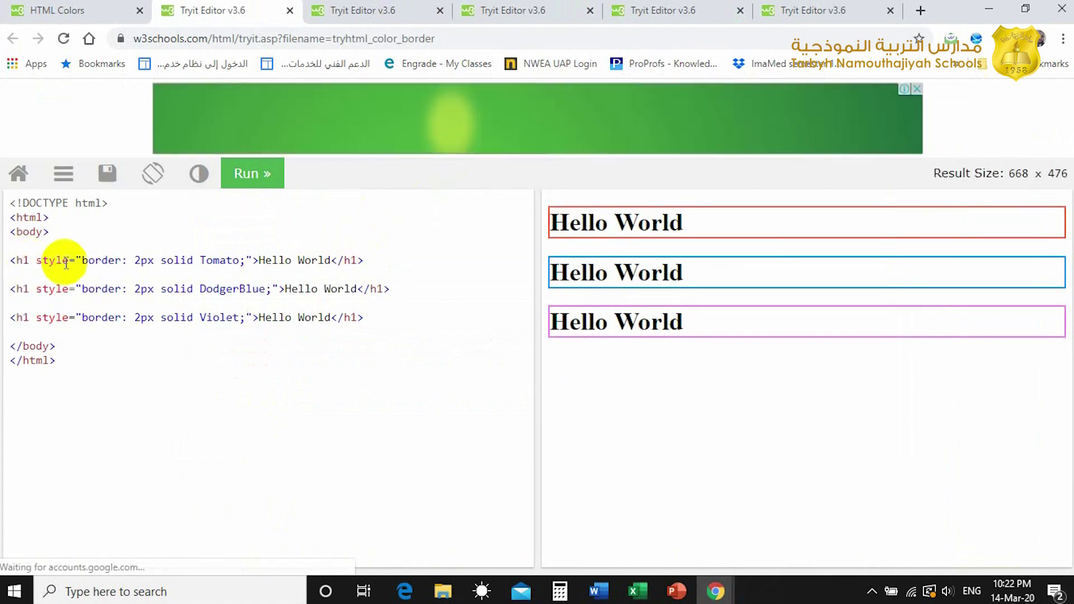
click(134, 261)
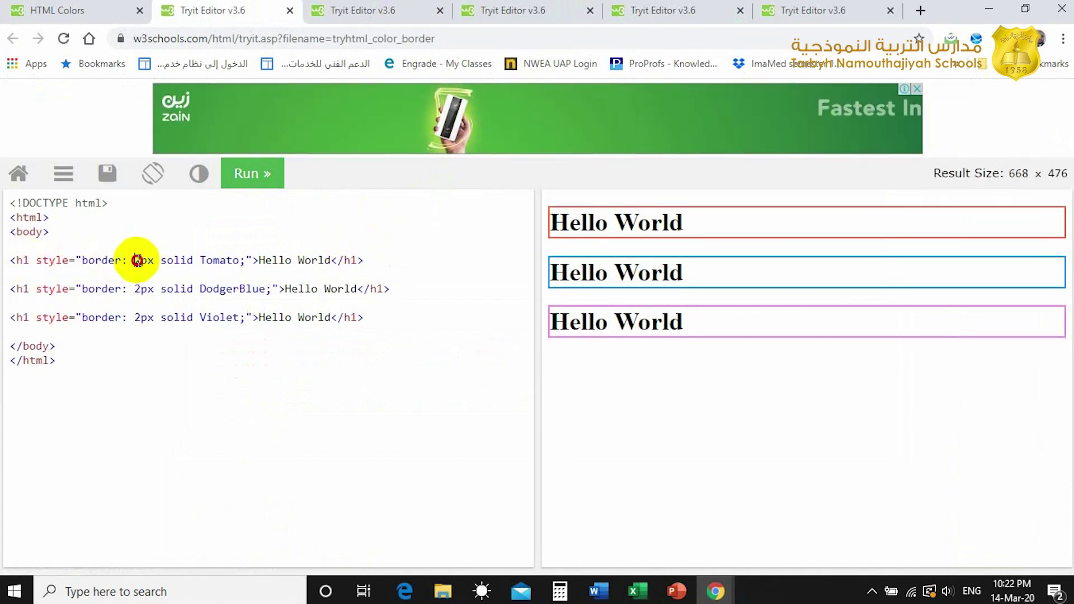
key(Delete)
text(5)
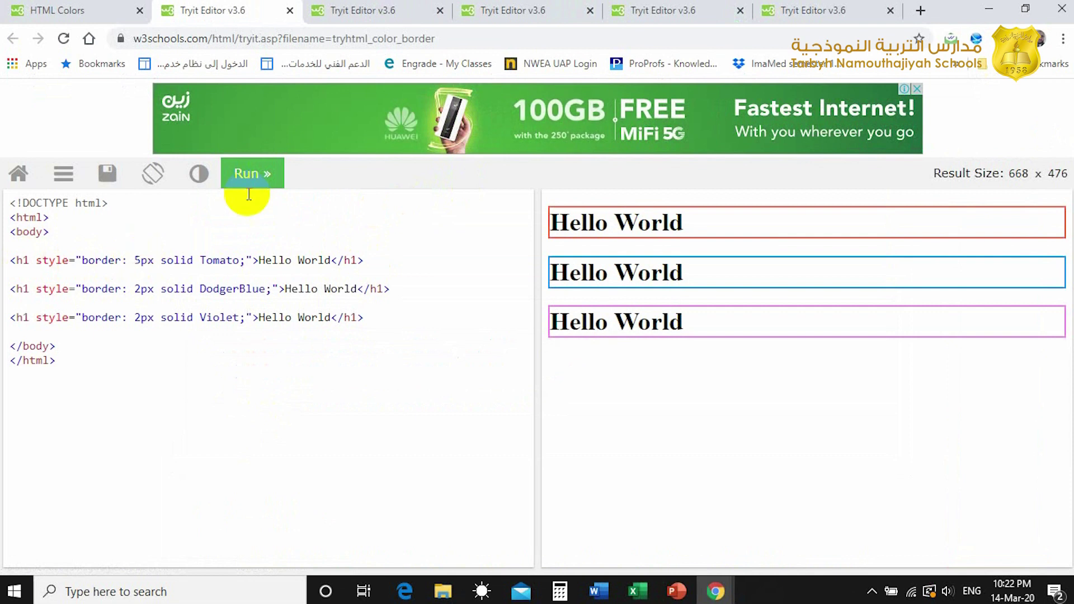
click(252, 173)
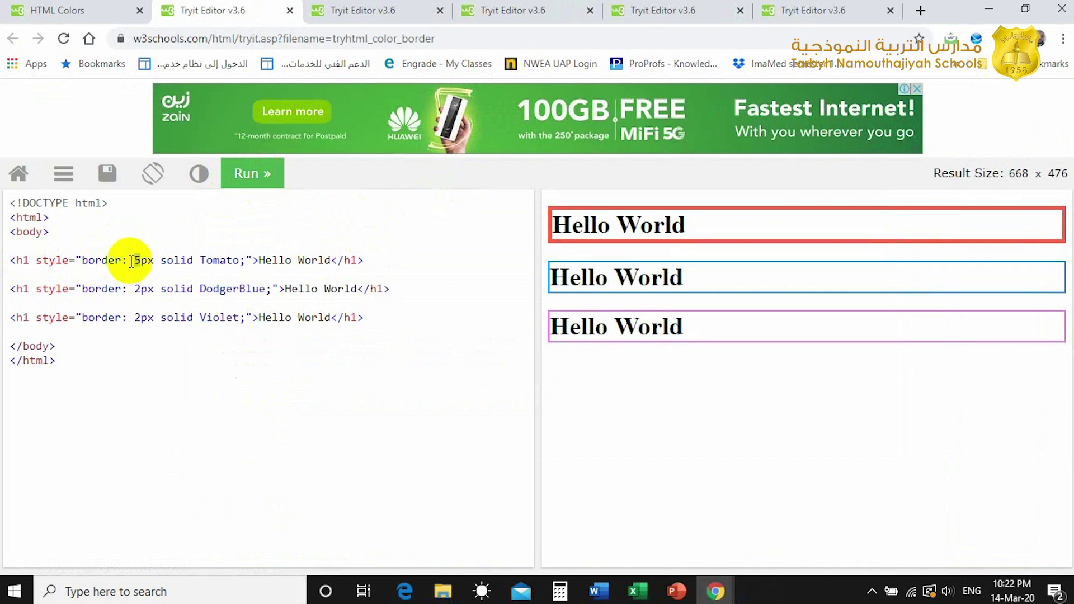
key(BackSpace)
text(1)
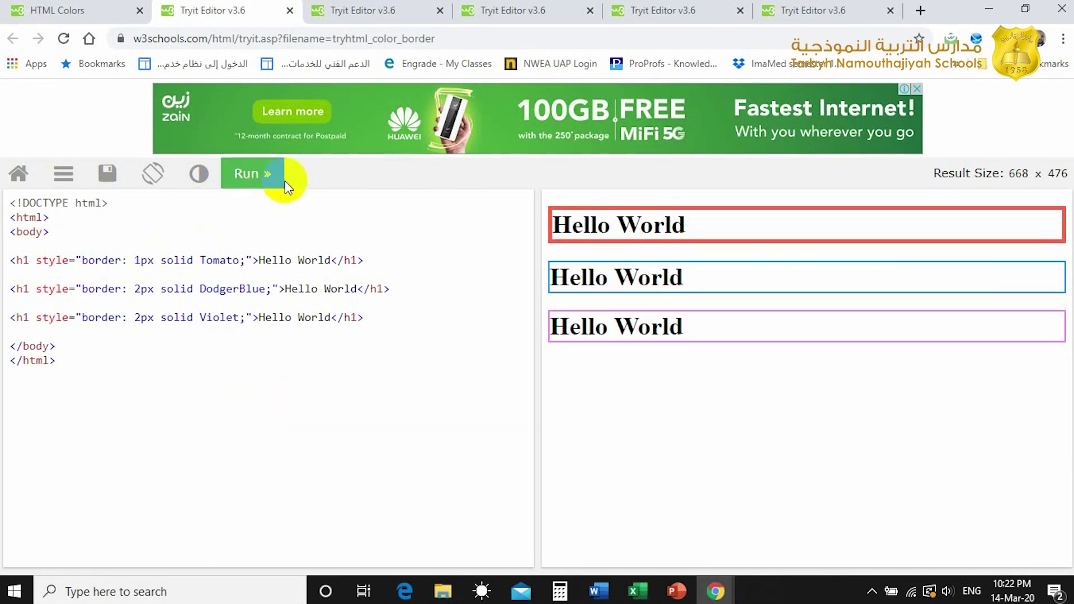
click(279, 183)
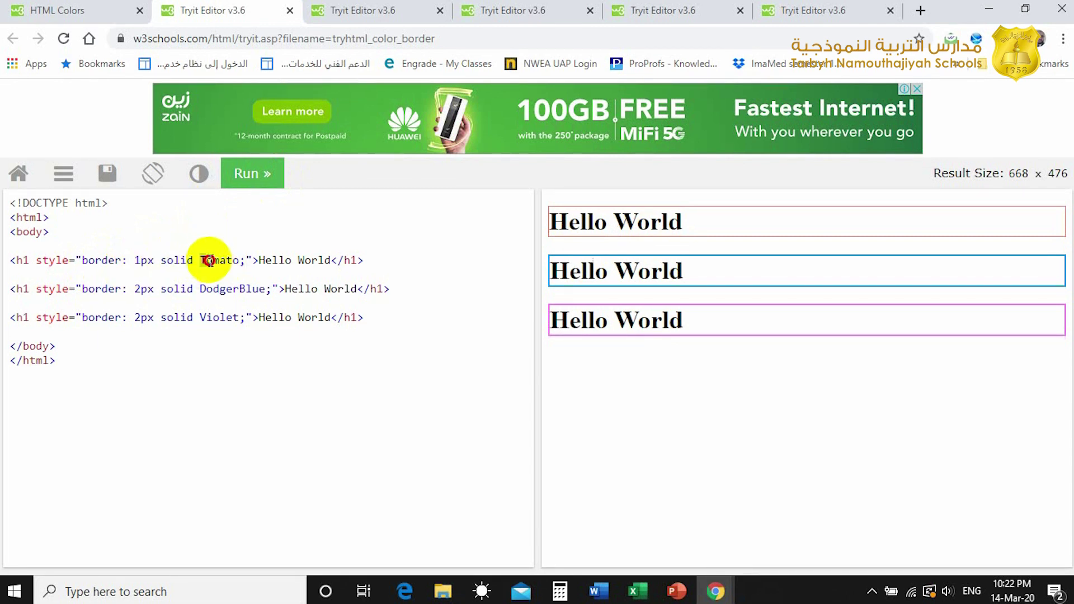
drag(201, 260, 239, 260)
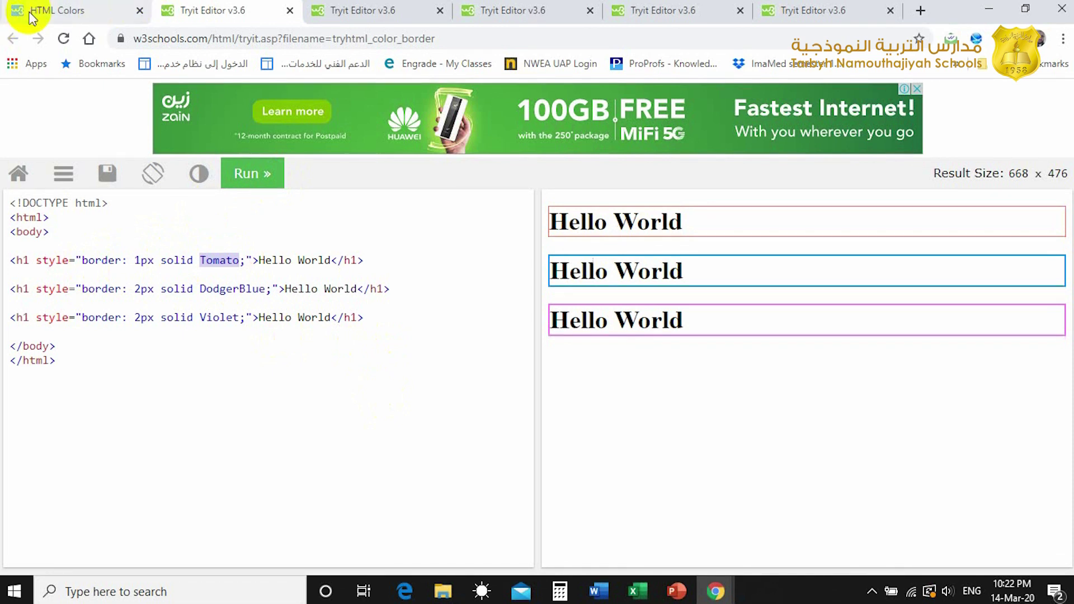
Pick red in the HTML Color Picker and copy its #ff1a1a shade.
click(51, 11)
scroll(903, 373, up, 3)
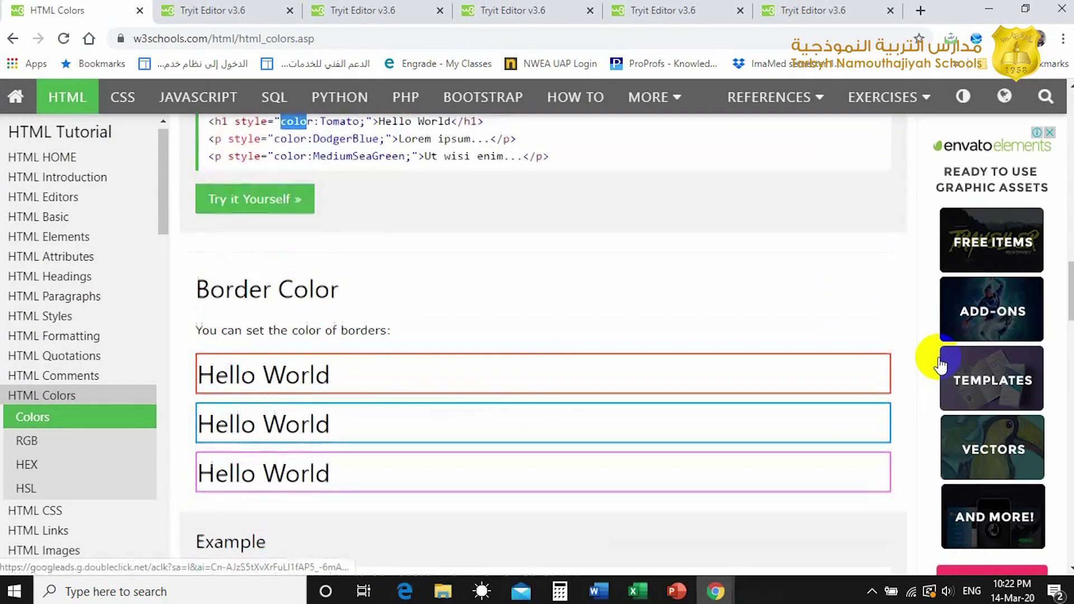
scroll(932, 353, up, 3)
scroll(1026, 233, up, 3)
scroll(1025, 240, up, 3)
scroll(1025, 239, up, 4)
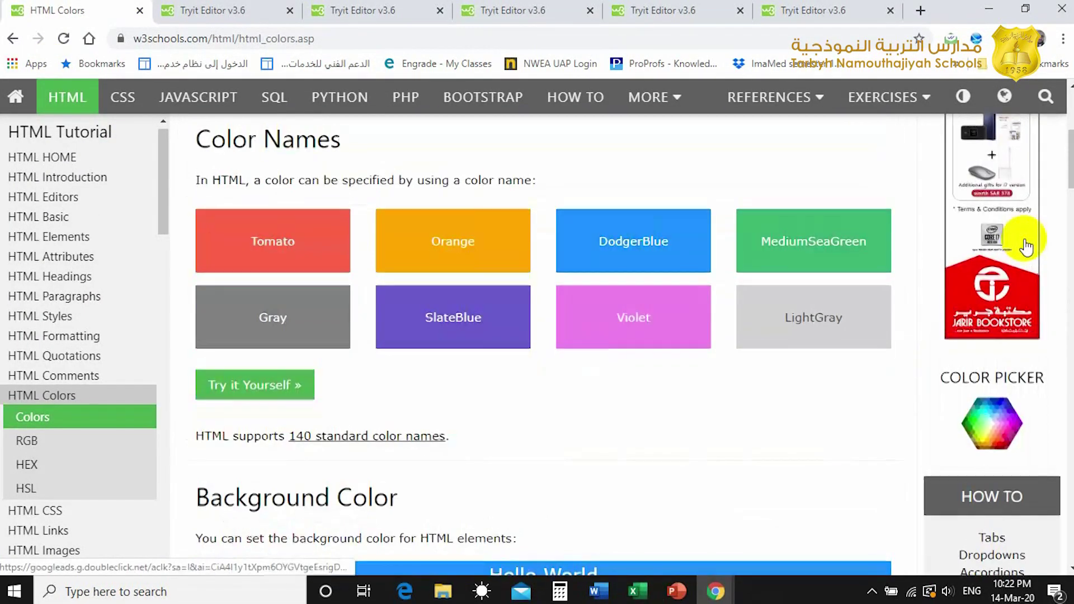
click(994, 395)
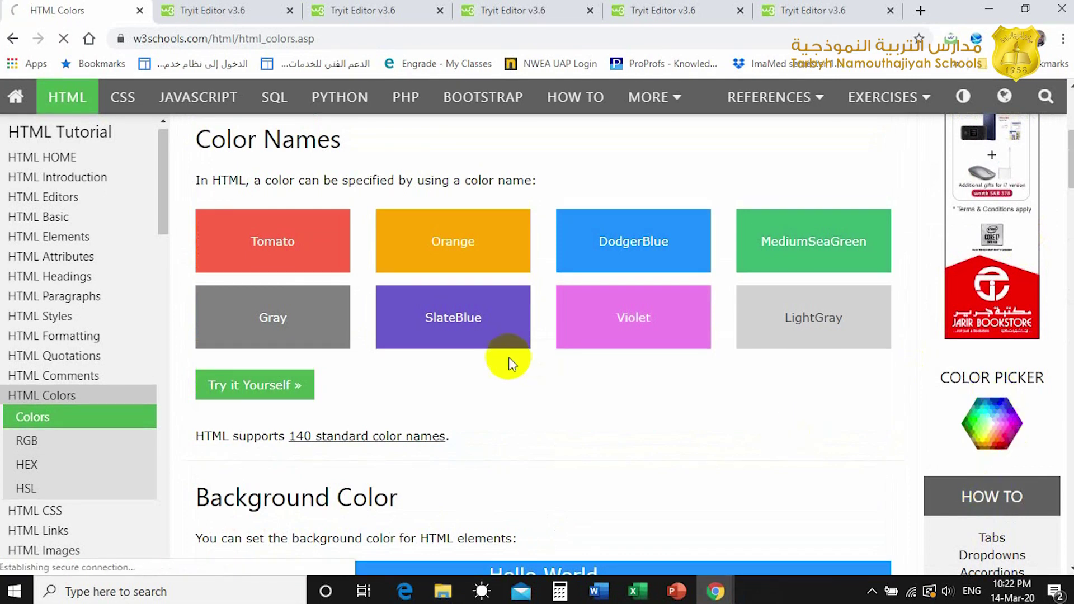
scroll(312, 403, down, 2)
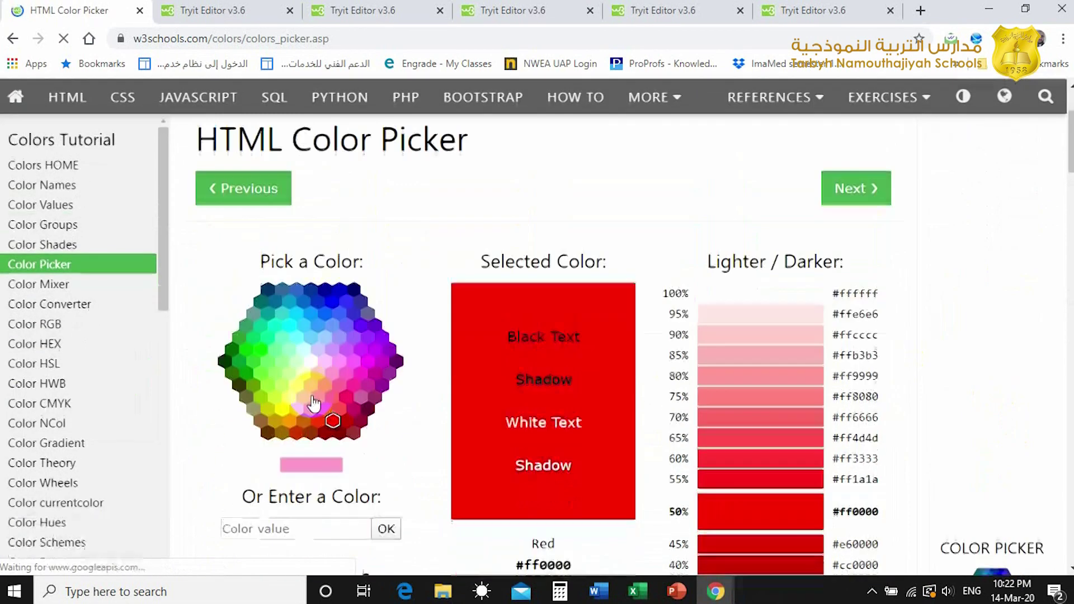
click(283, 350)
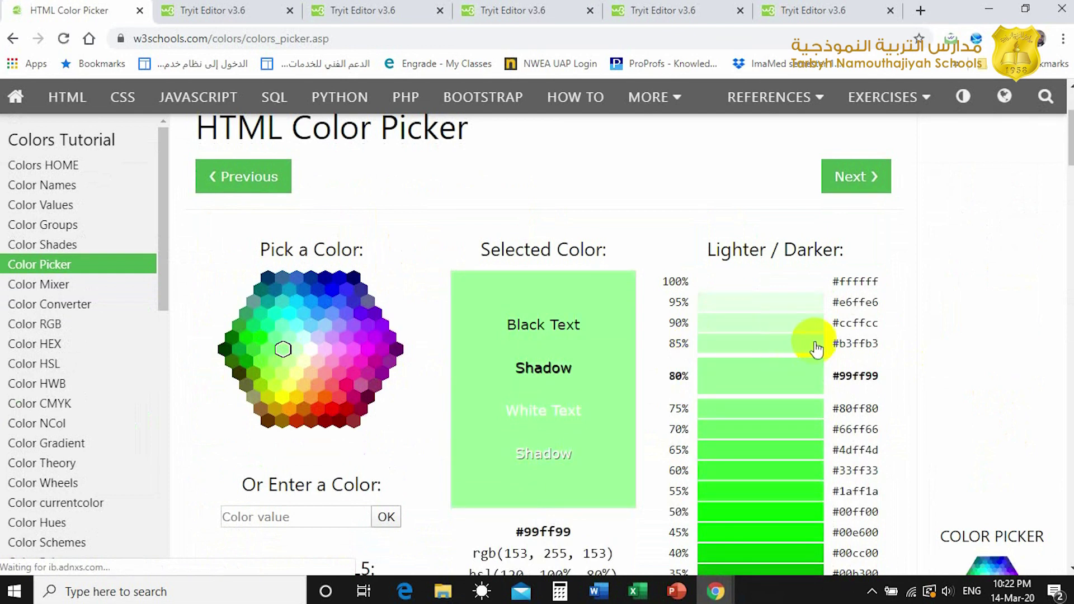
click(337, 396)
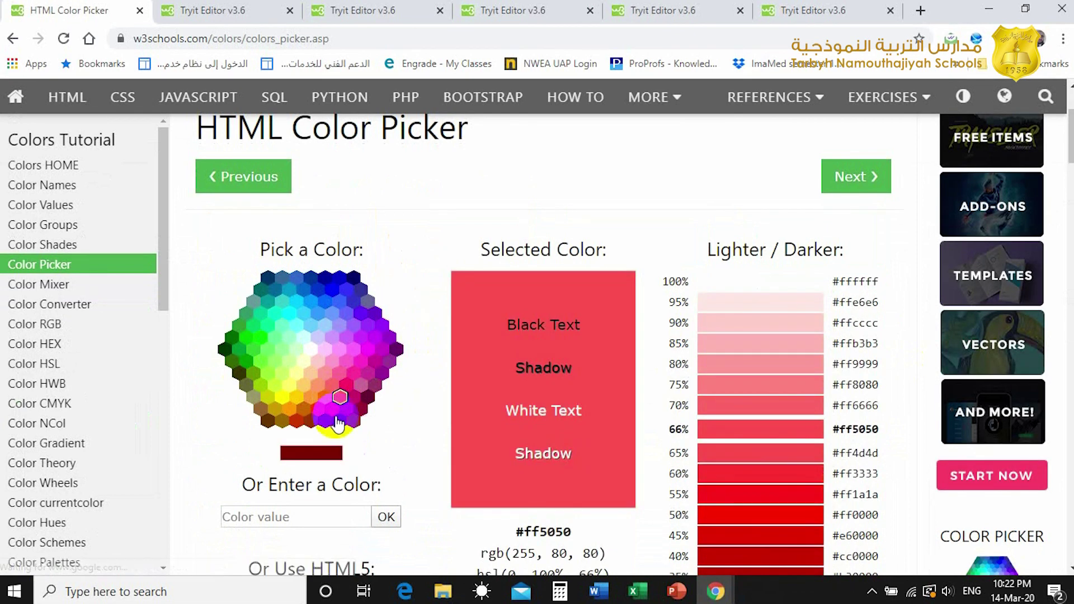
click(333, 408)
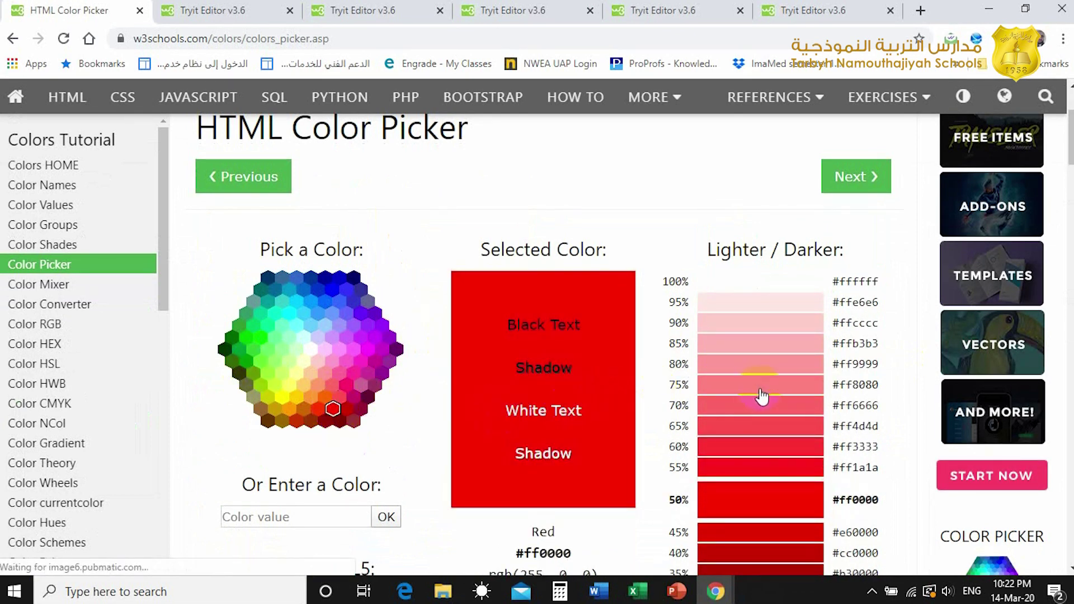
scroll(756, 336, down, 2)
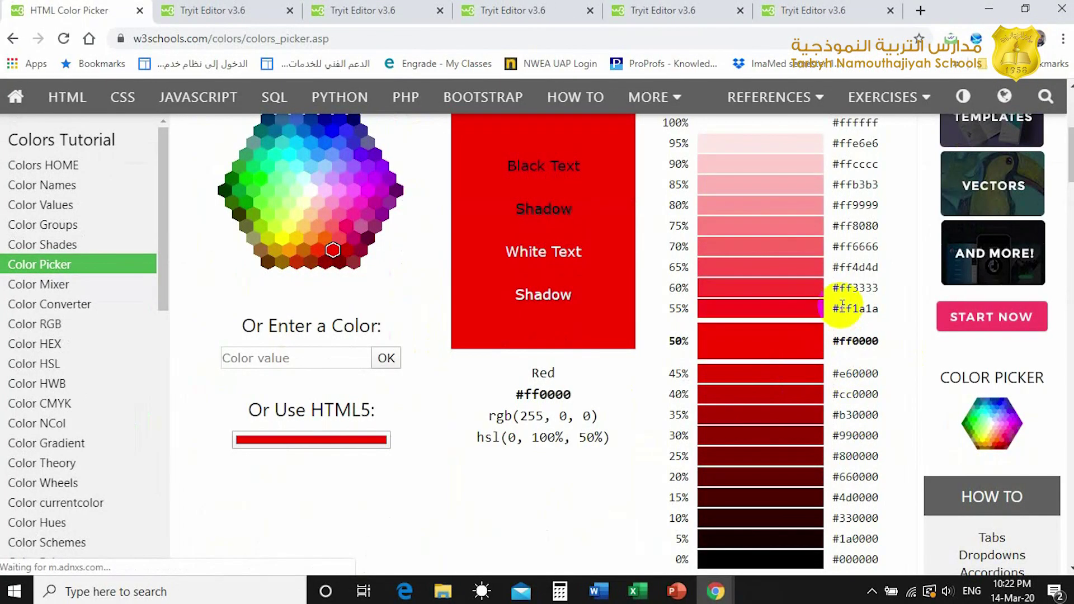
drag(835, 308, 872, 312)
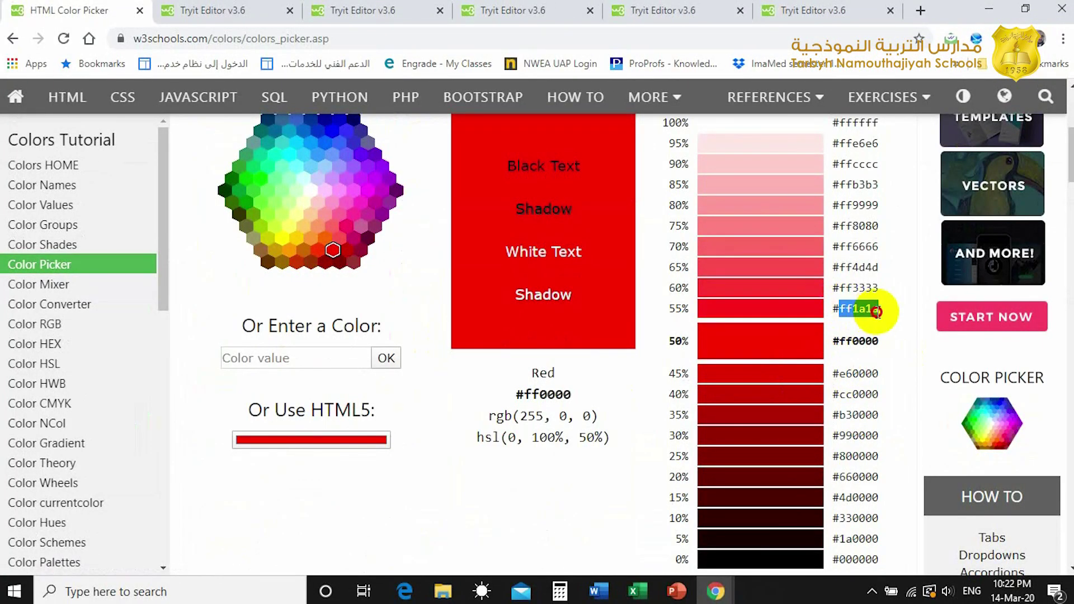
right_click(873, 312)
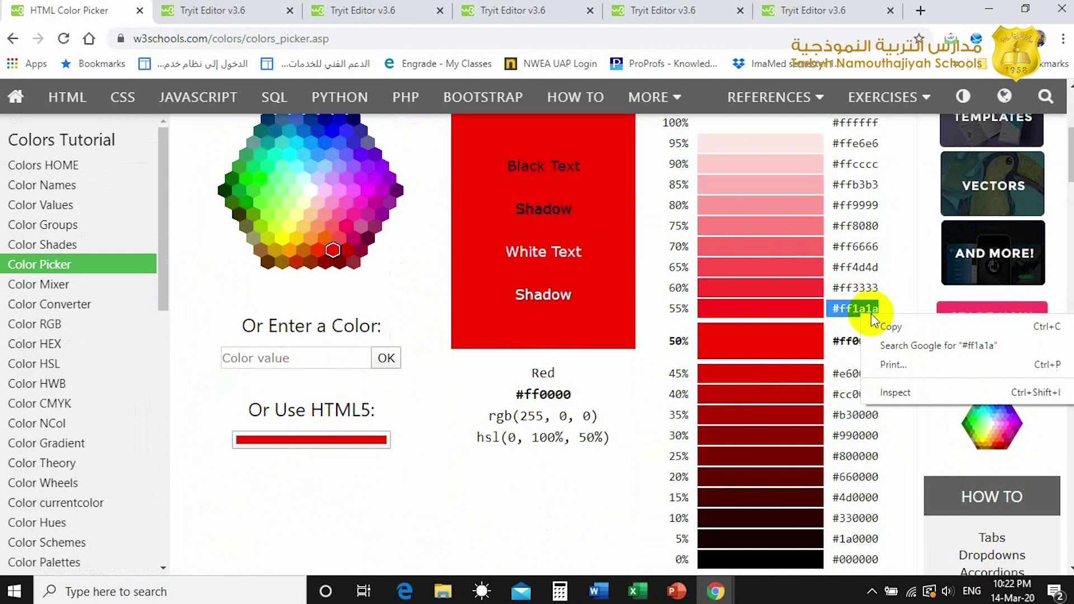
click(903, 328)
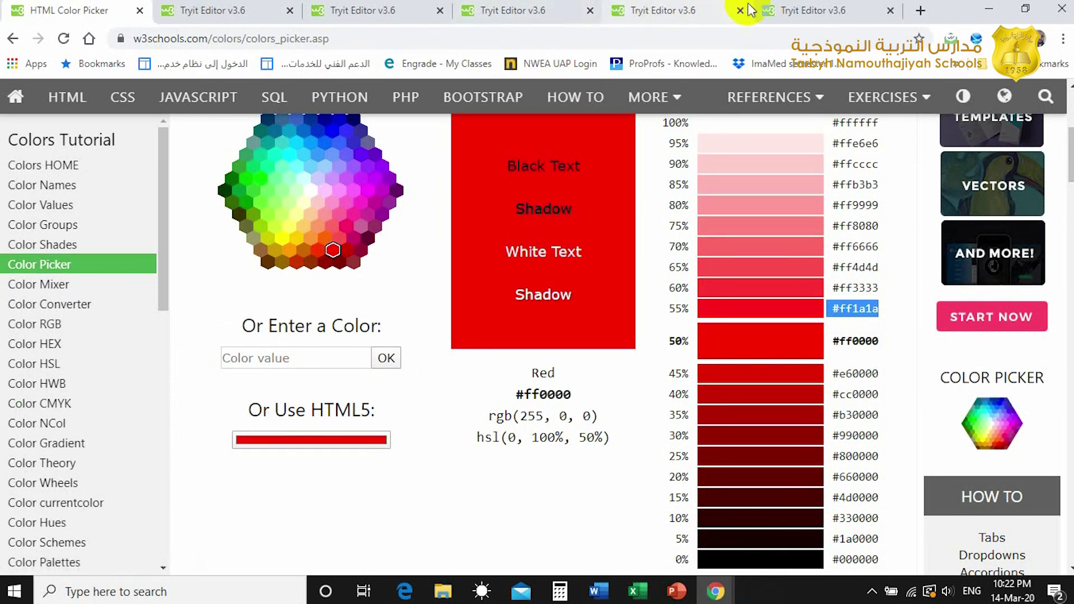
click(806, 10)
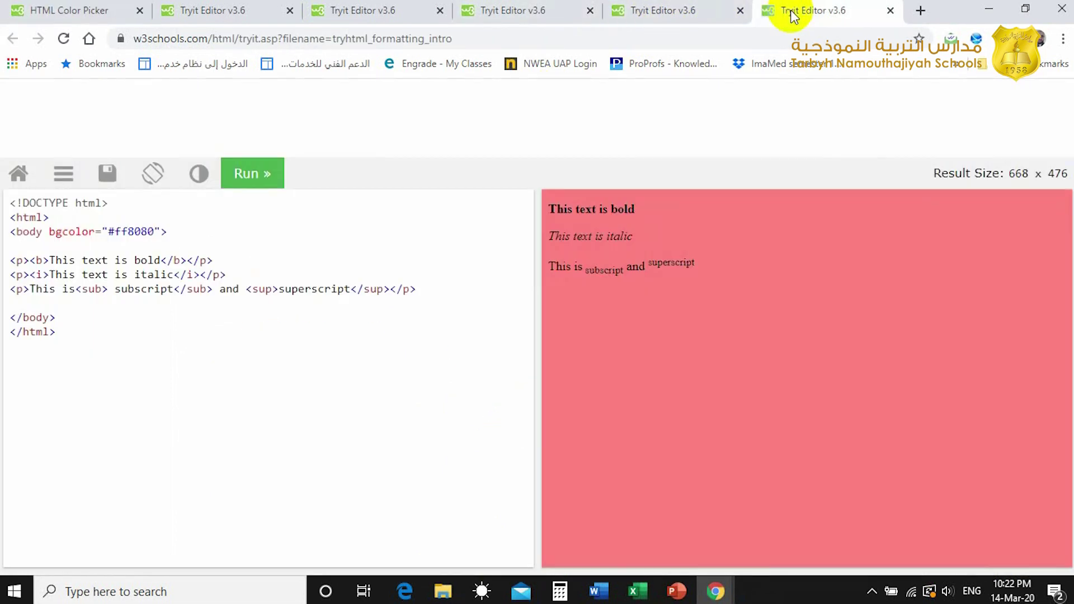
Replace the first heading's Tomato border colour with #ff1a1a and run it.
click(664, 10)
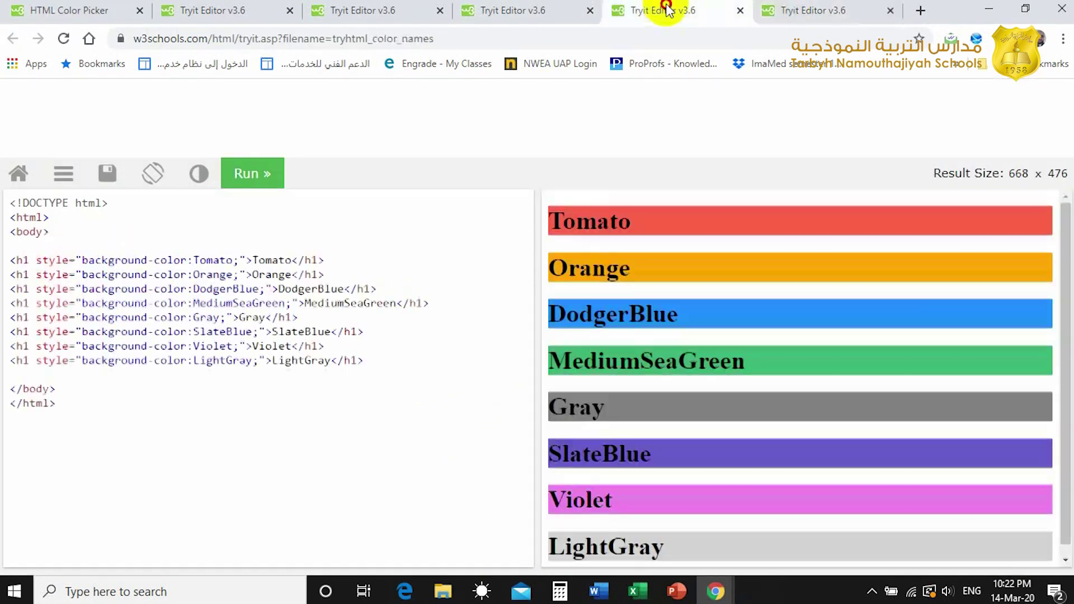
click(201, 10)
double_click(221, 261)
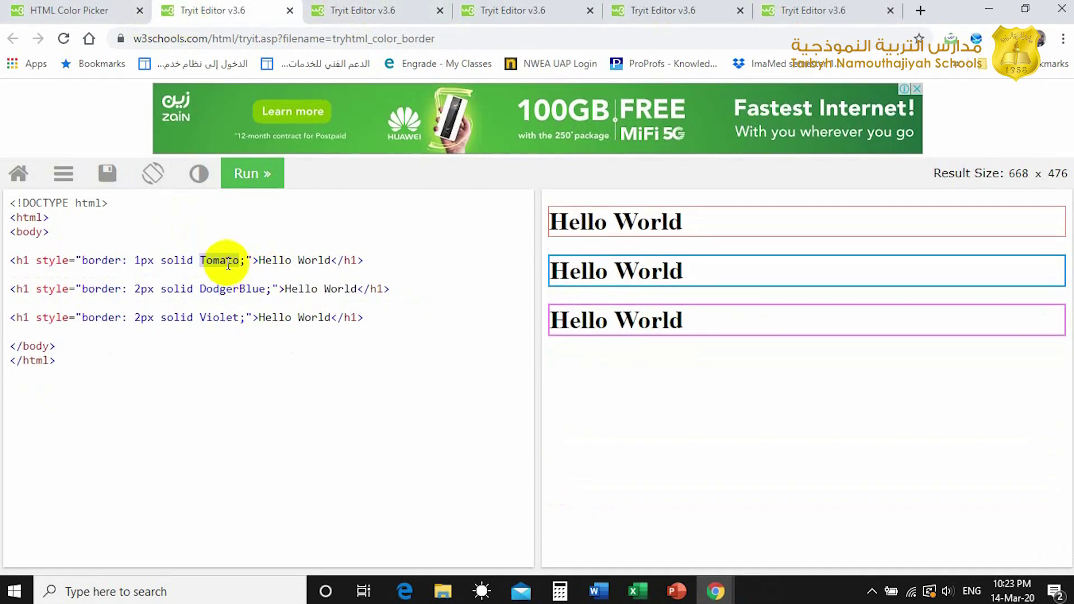
right_click(227, 260)
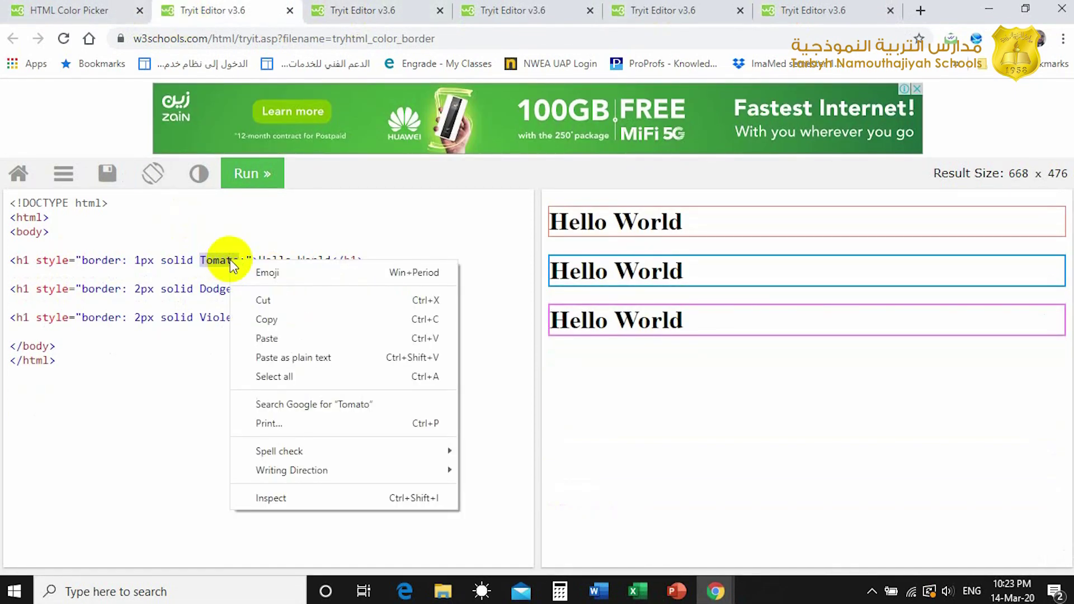
click(277, 340)
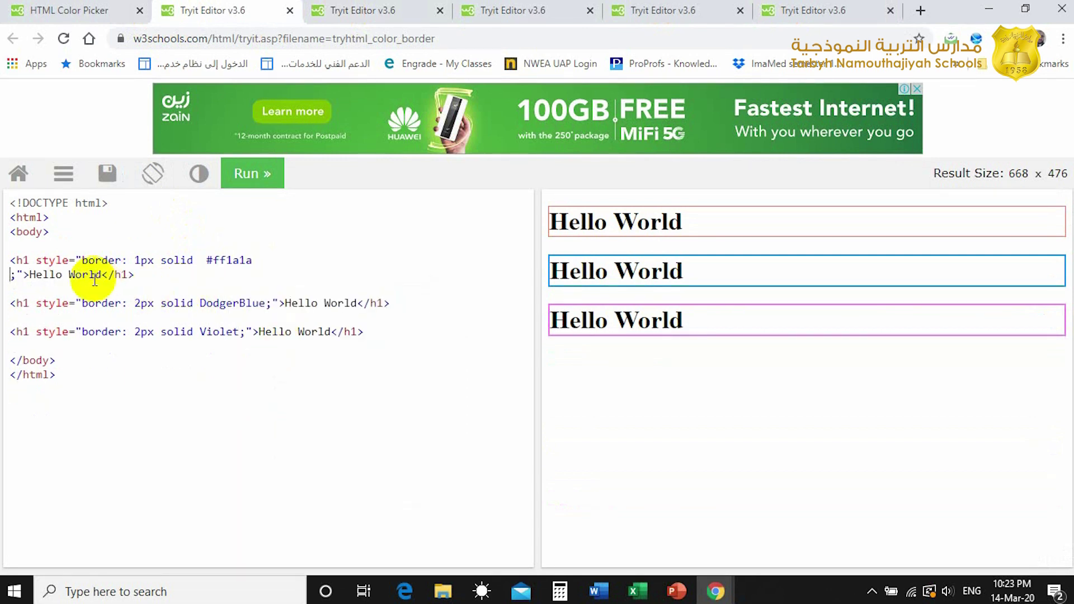
click(266, 180)
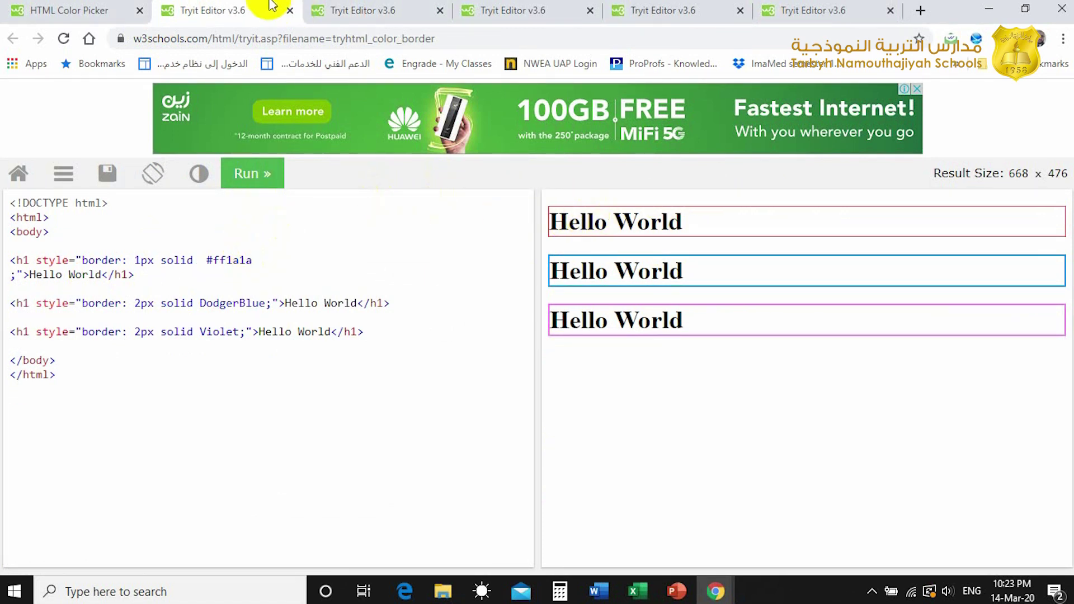
Take green #66ff99 from the Color Picker and apply it to the first border.
click(46, 13)
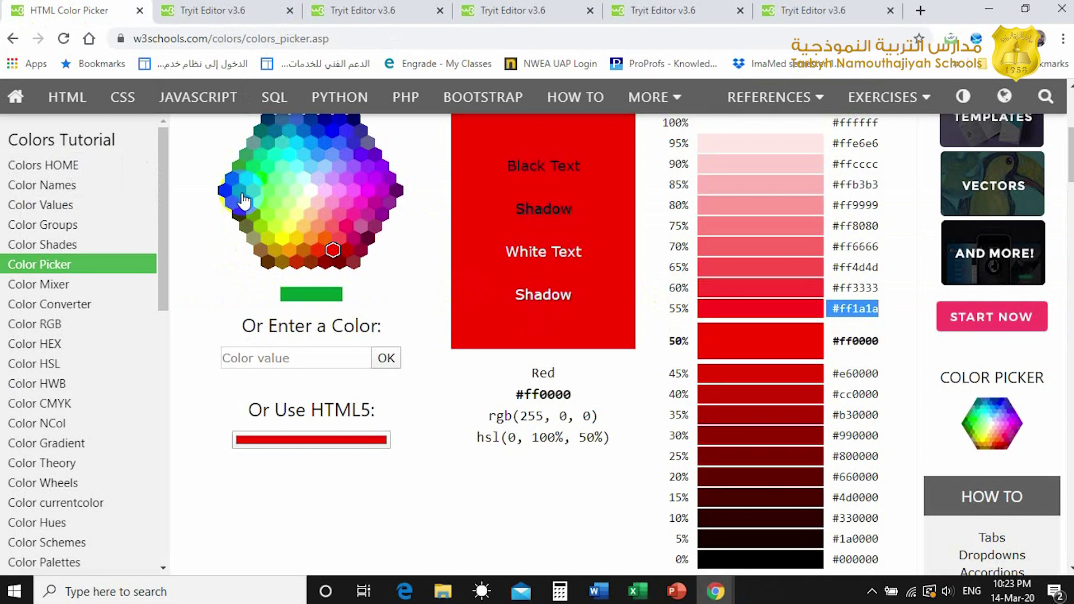
click(269, 202)
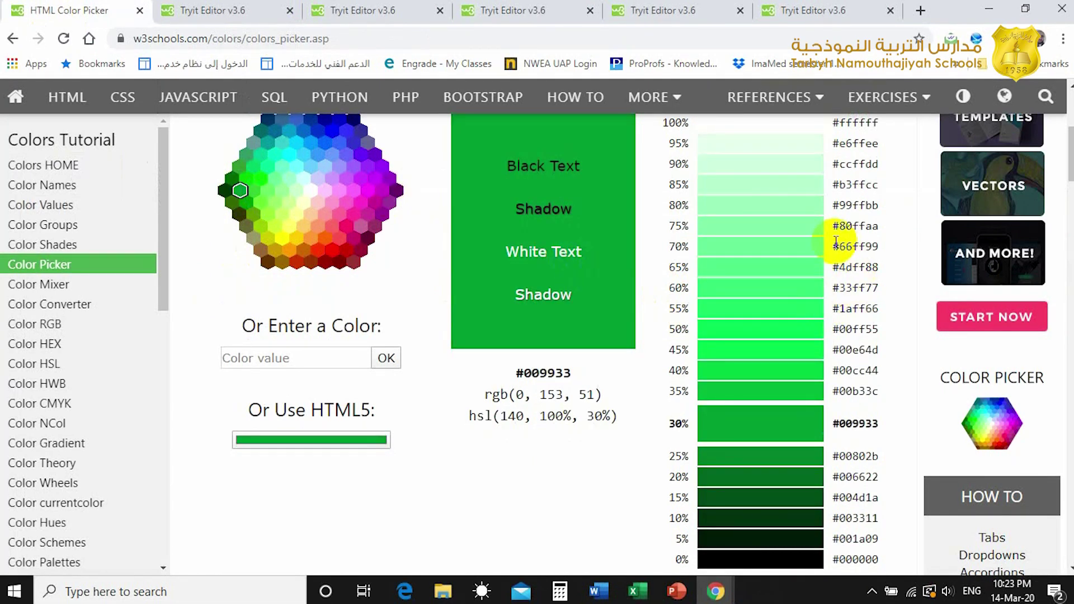
drag(834, 247, 885, 247)
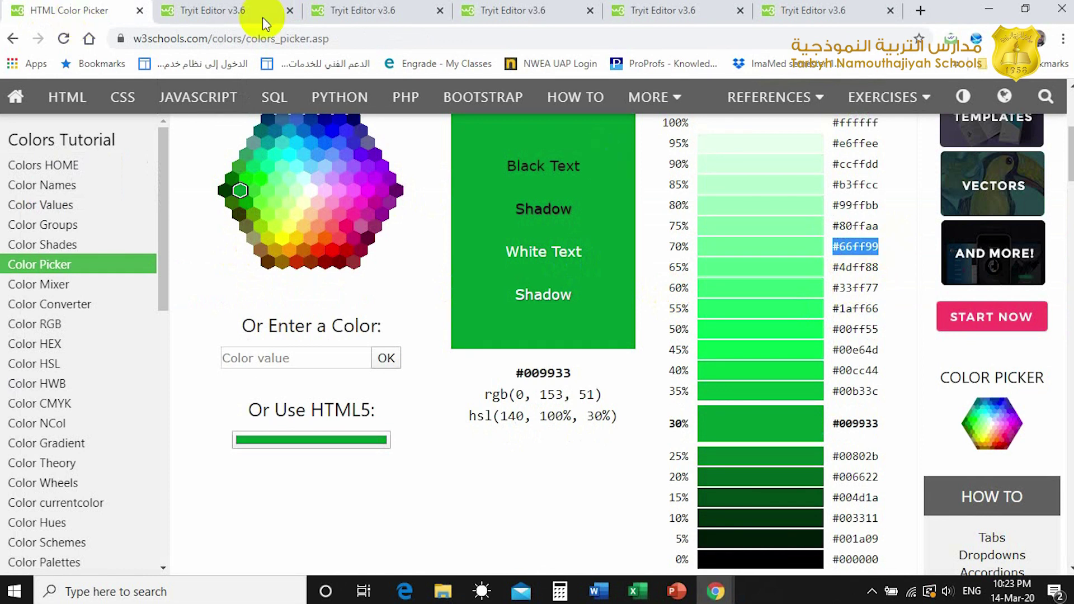
click(202, 10)
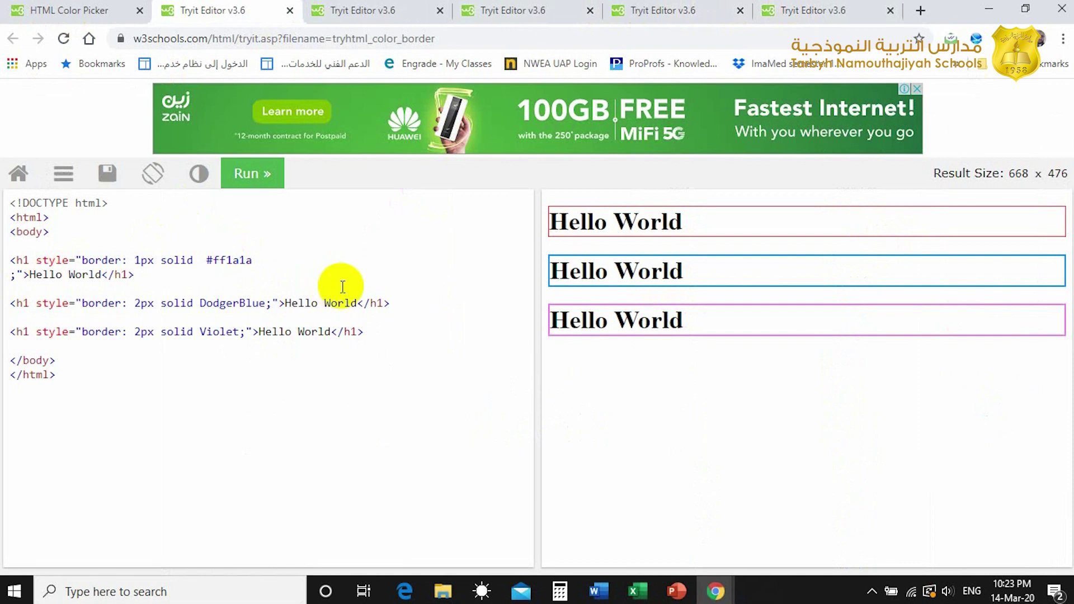
click(230, 260)
double_click(231, 261)
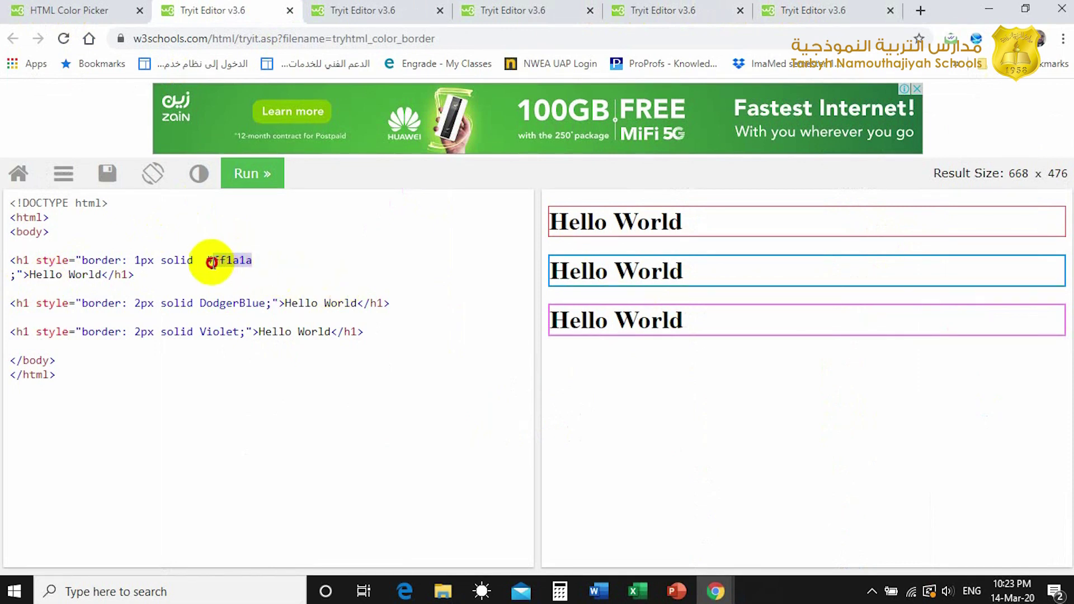
shift+click(204, 260)
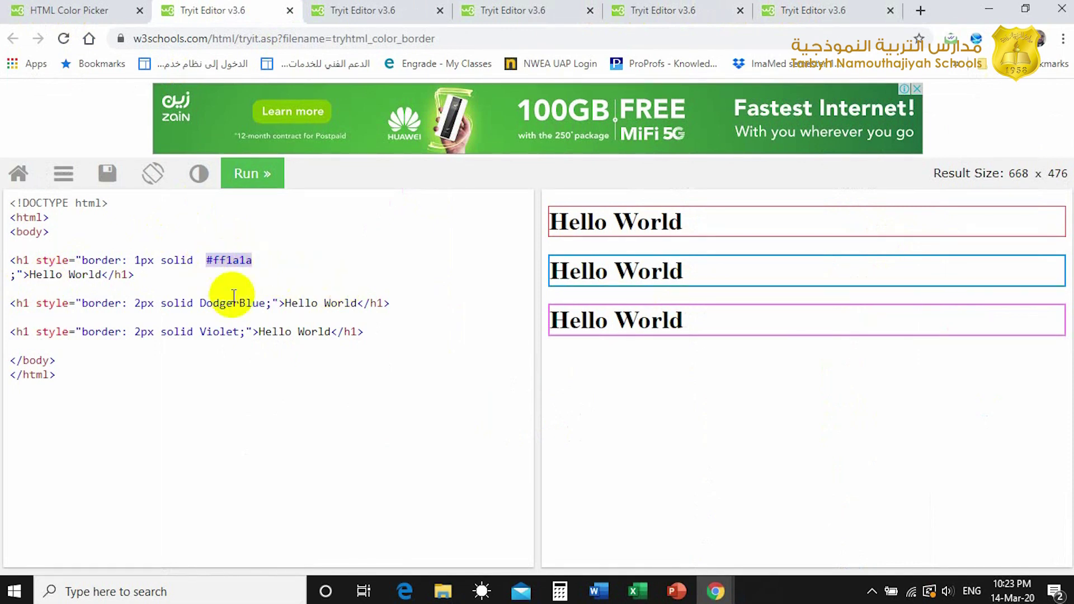
text(66ff99)
click(252, 173)
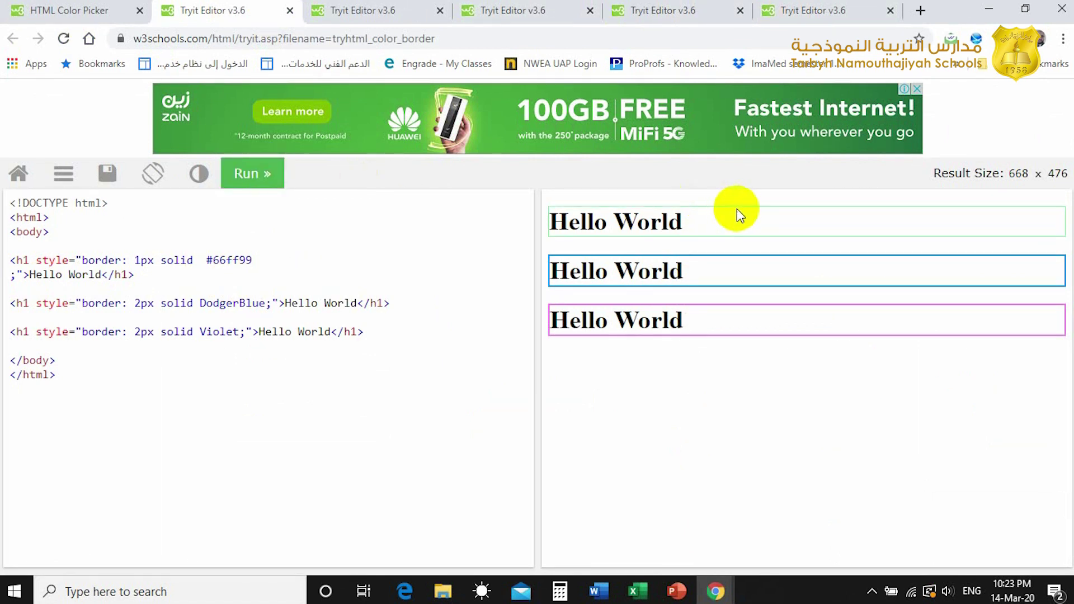
Change the first border width from 1px to 5px and run the result.
click(130, 258)
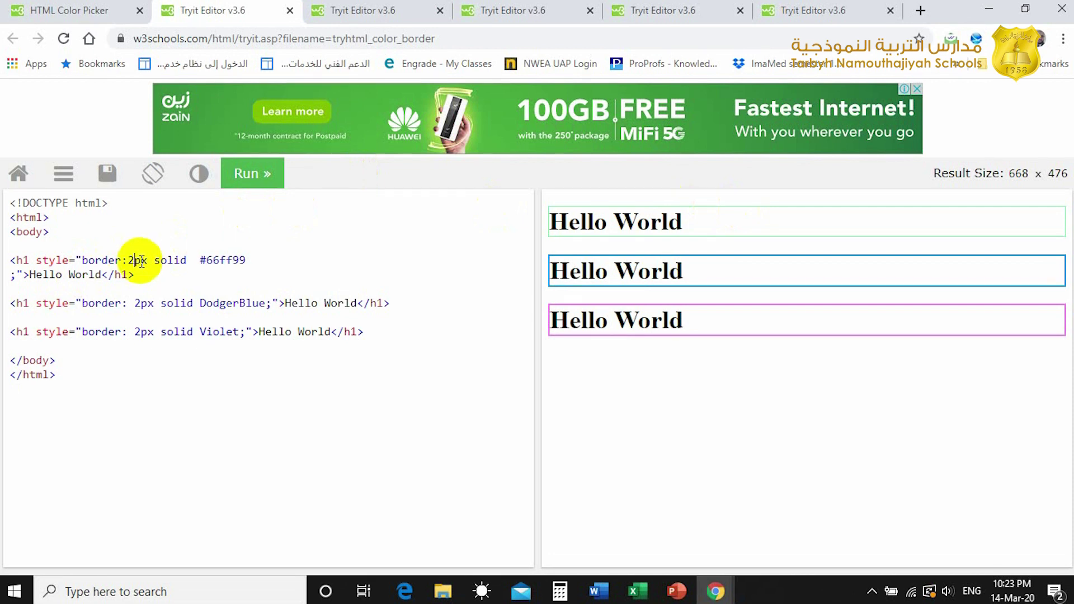
click(252, 173)
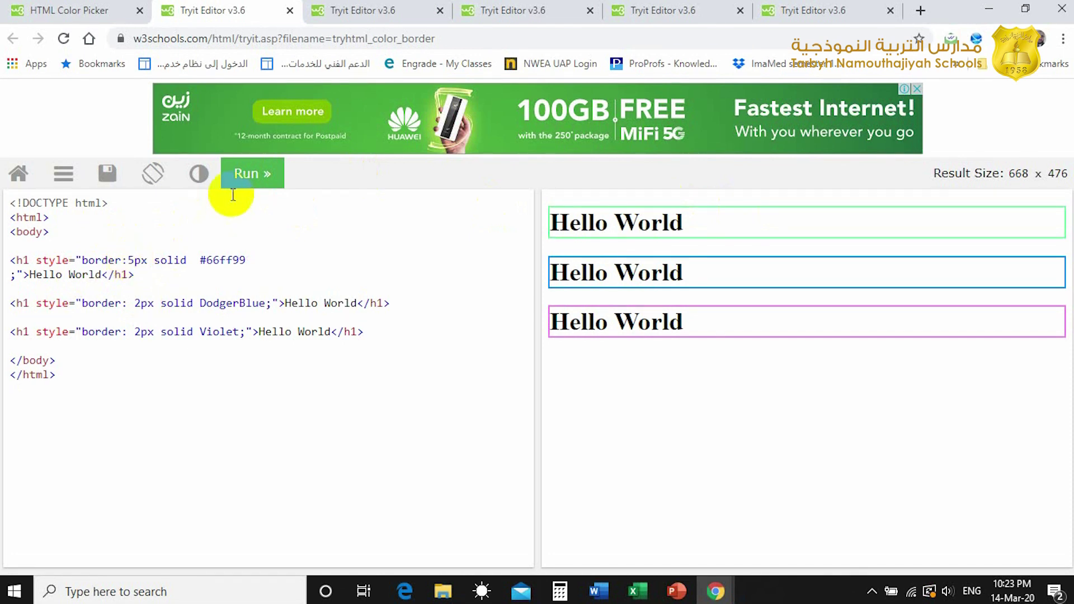
click(253, 174)
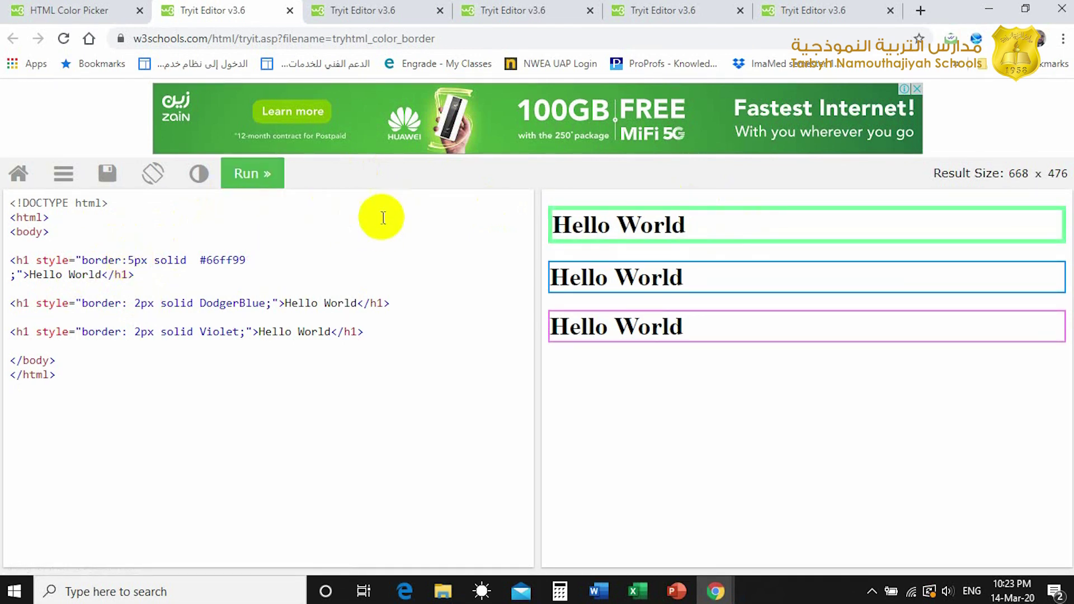
Go back from the Color Picker to the HTML Colors tutorial page.
click(69, 10)
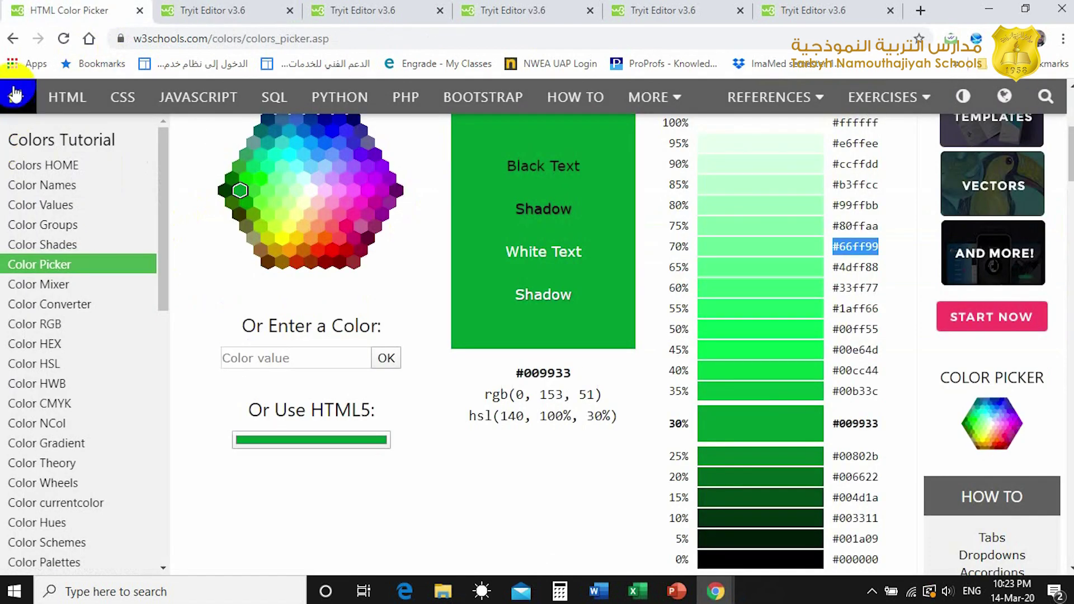
click(13, 38)
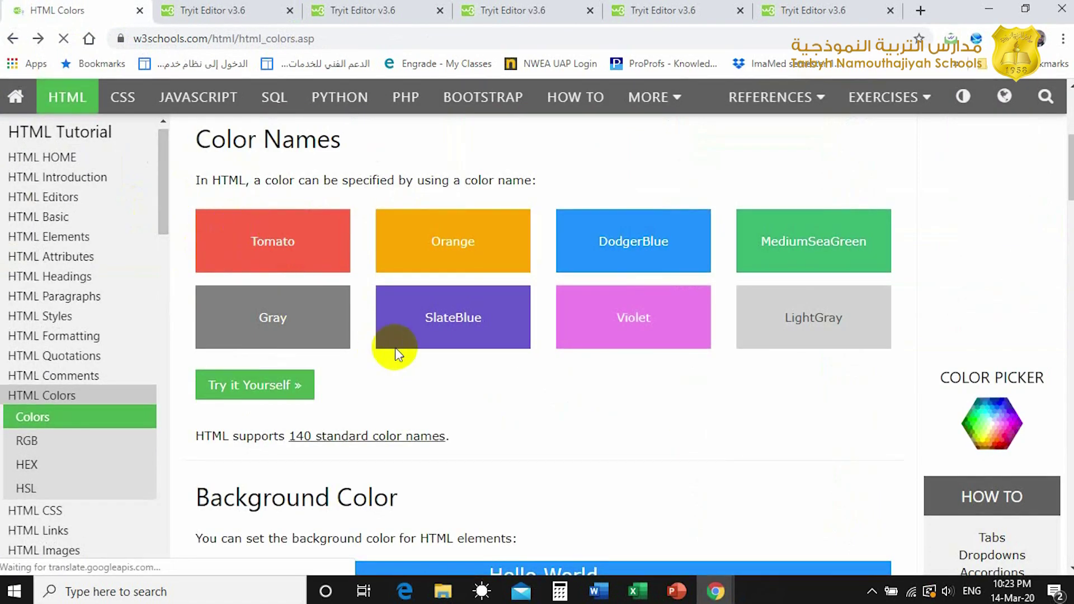
scroll(472, 357, down, 4)
scroll(473, 357, down, 3)
scroll(472, 357, down, 3)
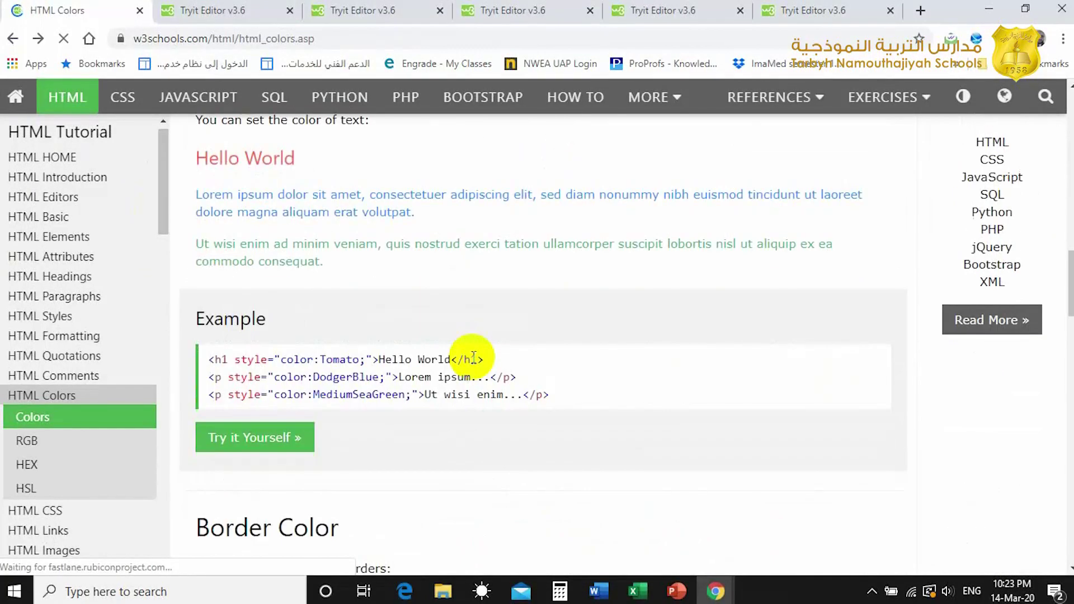
scroll(472, 356, down, 4)
scroll(472, 357, down, 2)
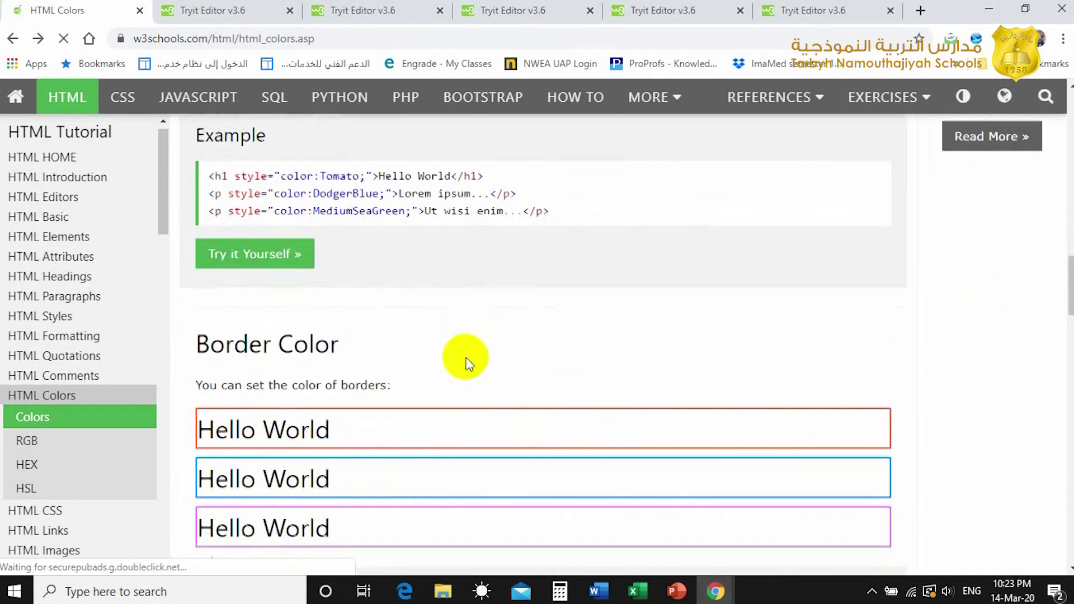
scroll(473, 356, down, 3)
scroll(307, 322, down, 3)
scroll(307, 322, down, 4)
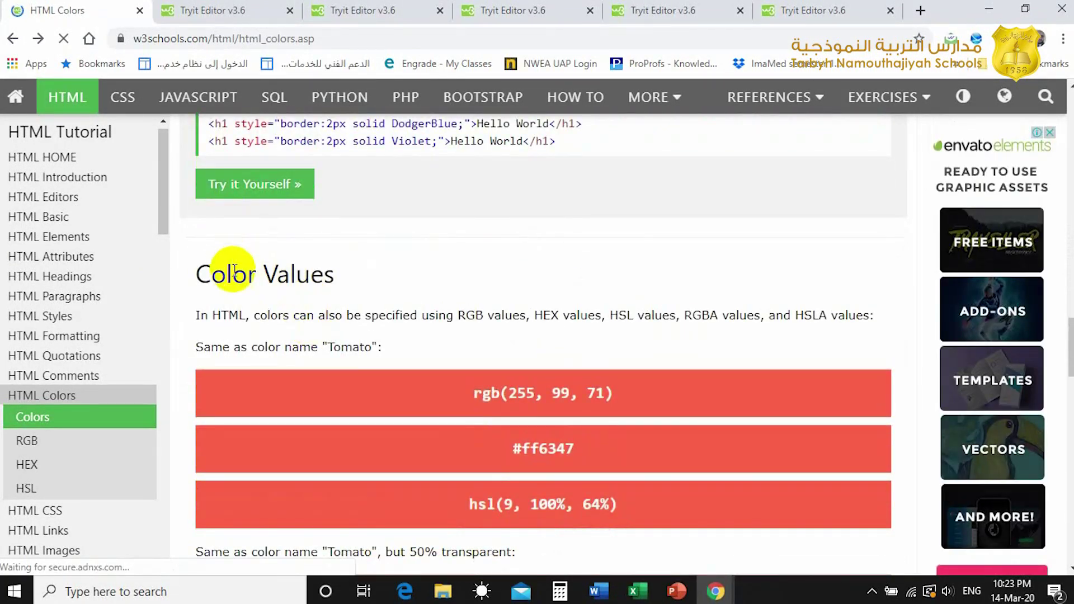
scroll(243, 279, down, 4)
scroll(397, 178, down, 4)
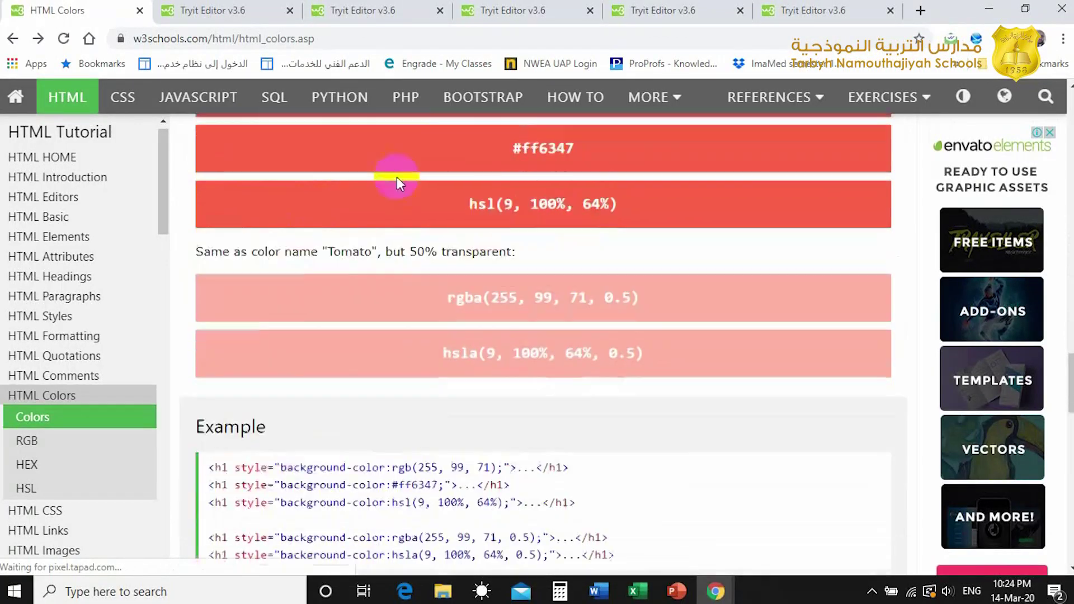
scroll(402, 180, down, 3)
scroll(403, 180, down, 4)
scroll(372, 185, down, 3)
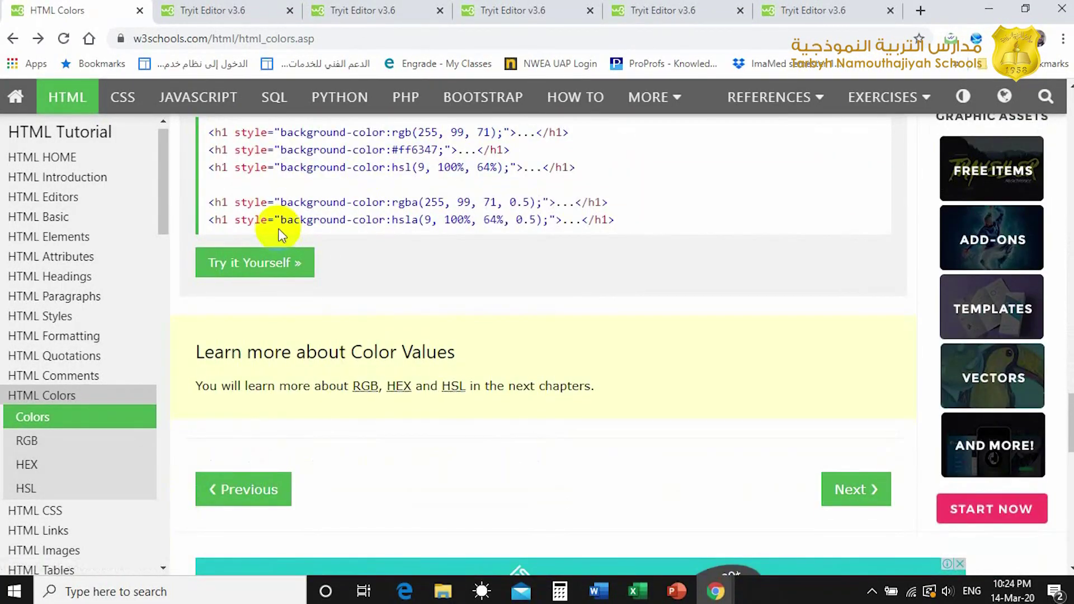
scroll(280, 227, down, 2)
scroll(280, 228, down, 3)
scroll(280, 233, down, 3)
scroll(280, 234, down, 3)
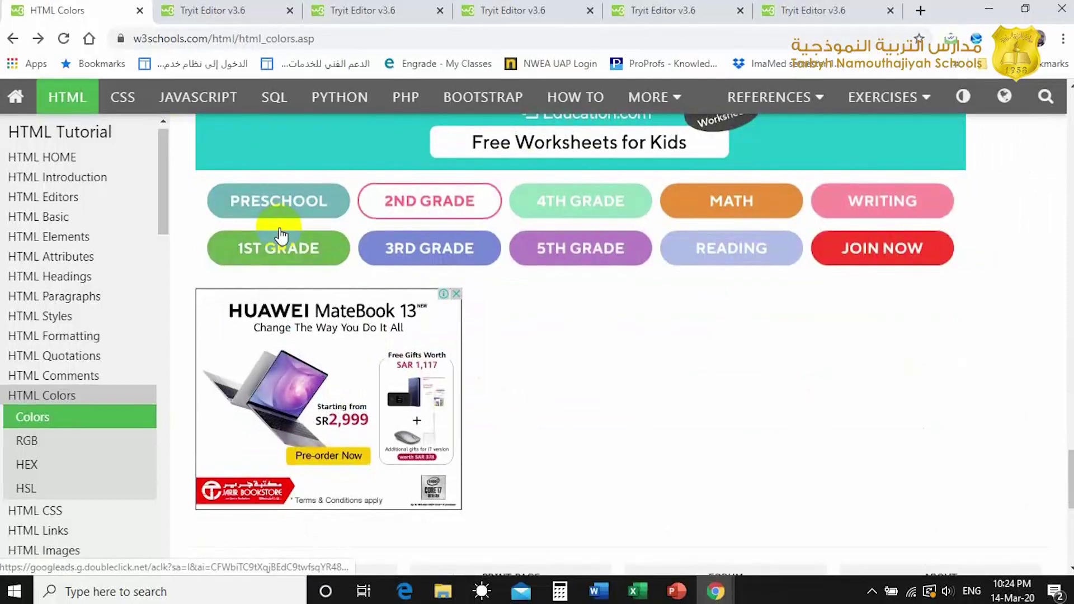
scroll(279, 234, up, 6)
scroll(281, 229, up, 4)
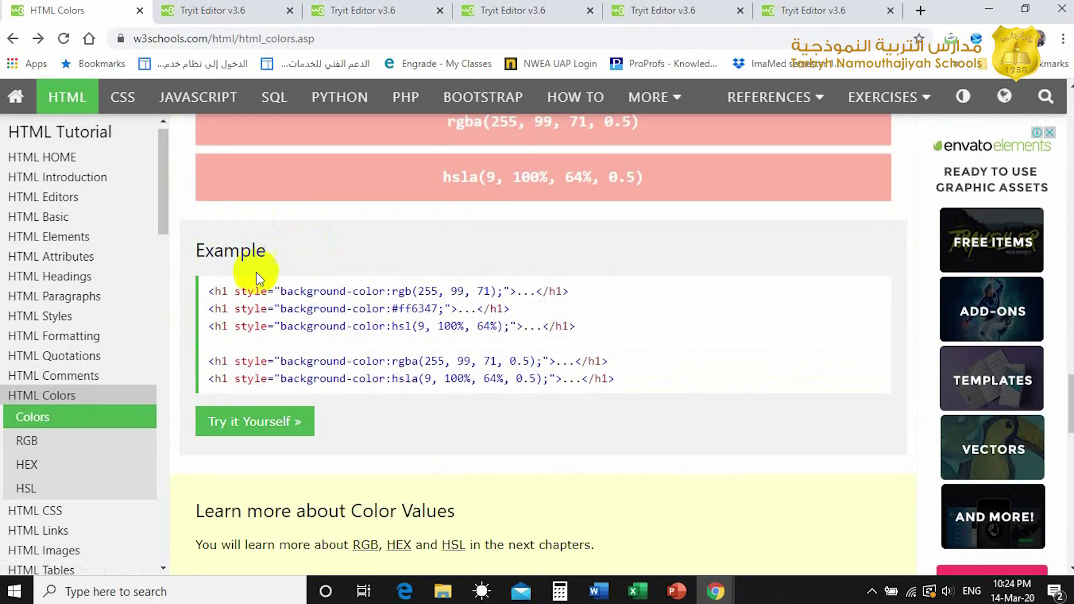
scroll(553, 313, down, 3)
scroll(553, 312, down, 3)
scroll(553, 309, down, 1)
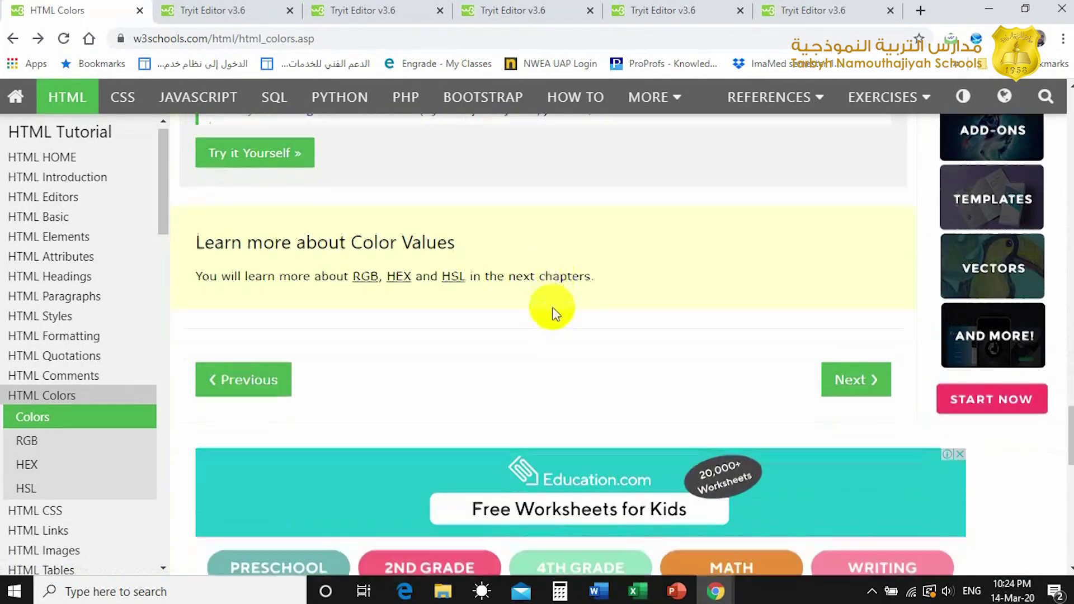
scroll(503, 307, down, 2)
scroll(458, 301, down, 3)
scroll(478, 297, down, 3)
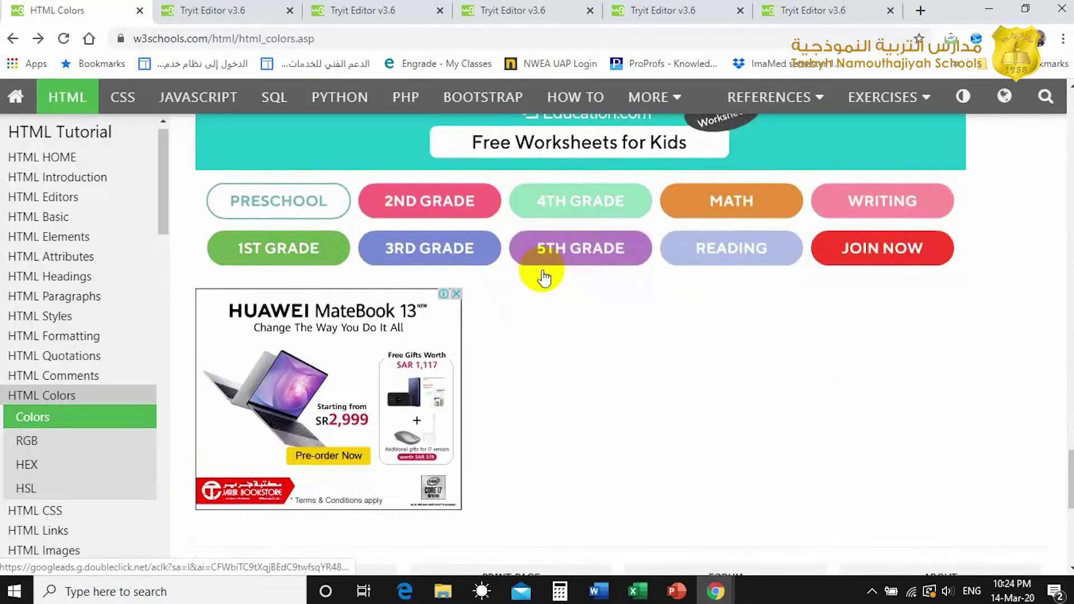
scroll(538, 272, down, 3)
scroll(543, 267, down, 2)
scroll(545, 268, up, 1)
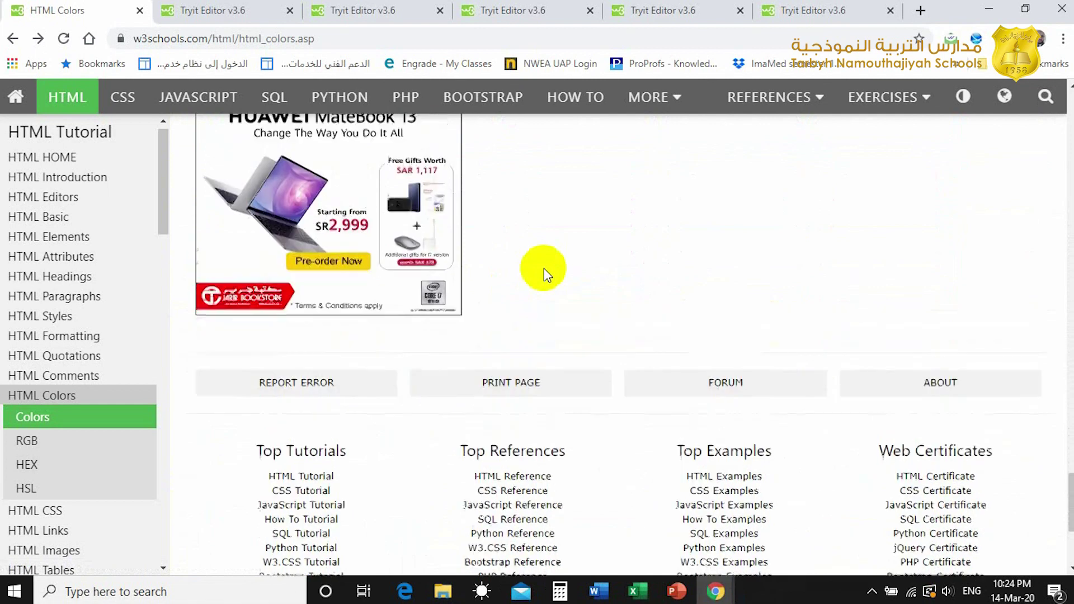
scroll(544, 268, up, 1)
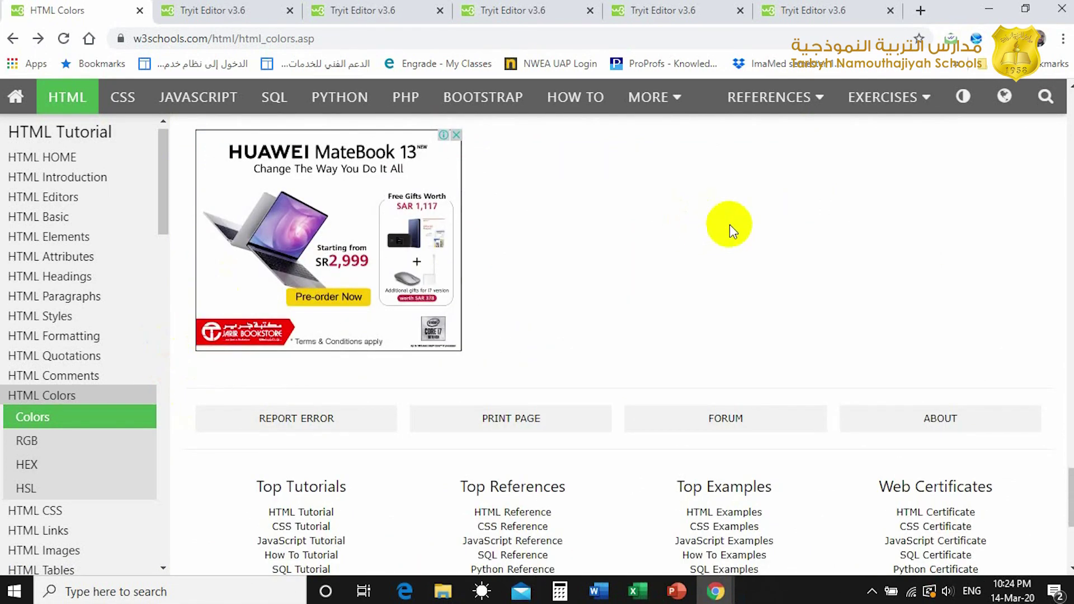